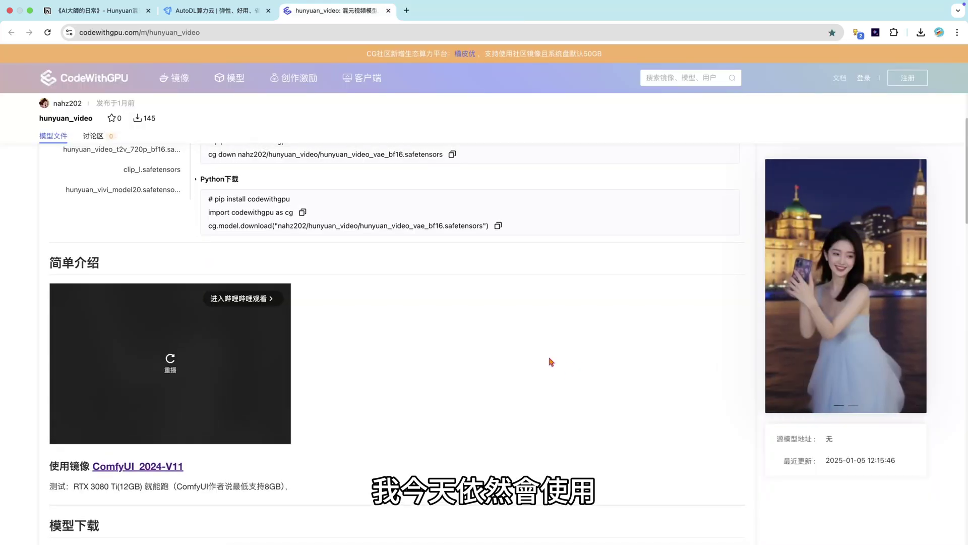
Expand the RTX 3090 instance's data disk by 50 GB in the AutoDL console
{"action": "scroll", "coordinate": [545, 357], "scroll_direction": "up", "scroll_amount": 1}
{"action": "scroll", "coordinate": [544, 357], "scroll_direction": "up", "scroll_amount": 4}
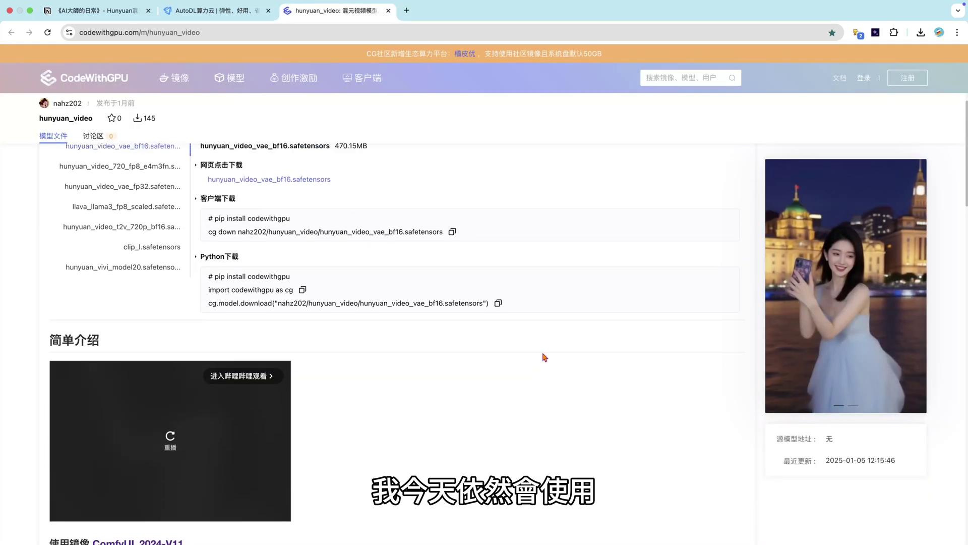
{"action": "left_click", "coordinate": [217, 11]}
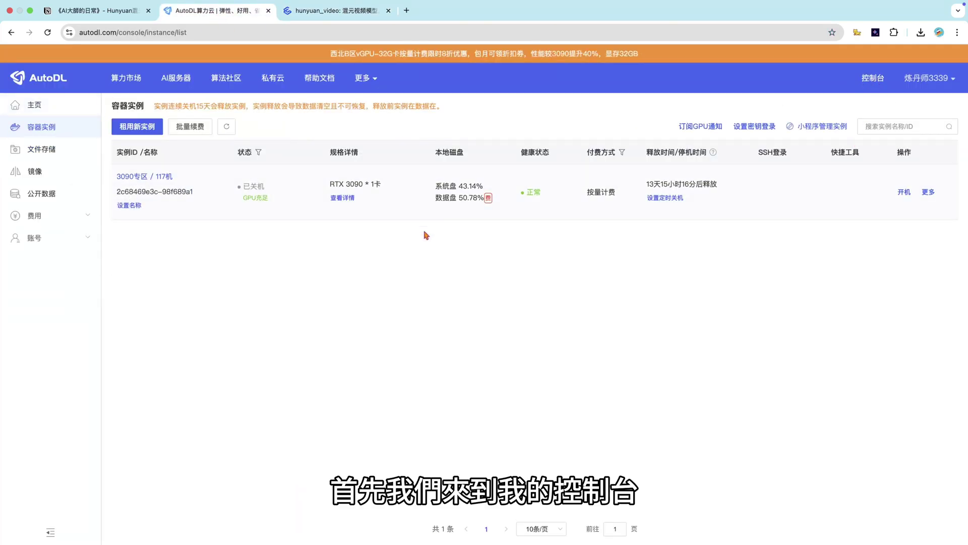
{"action": "mouse_move", "coordinate": [207, 197]}
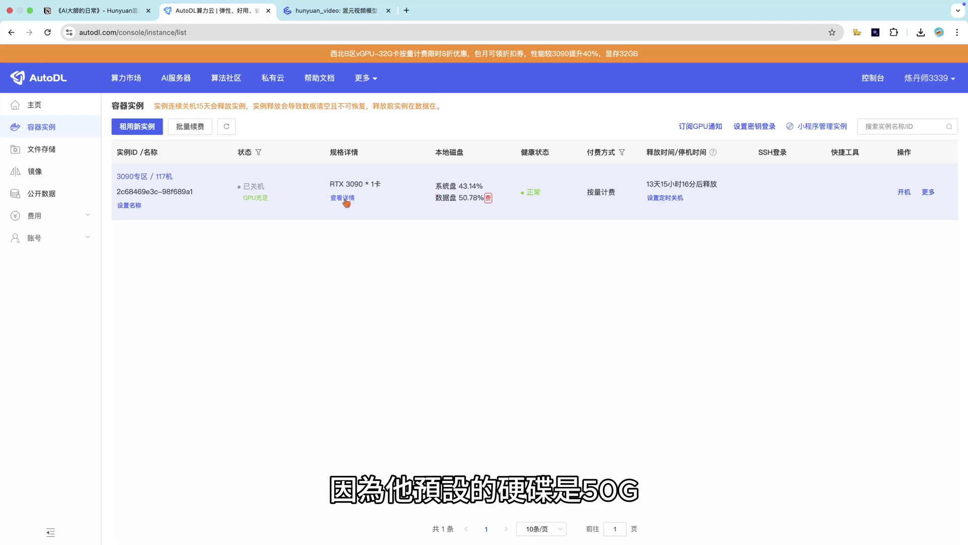
{"action": "mouse_move", "coordinate": [354, 199]}
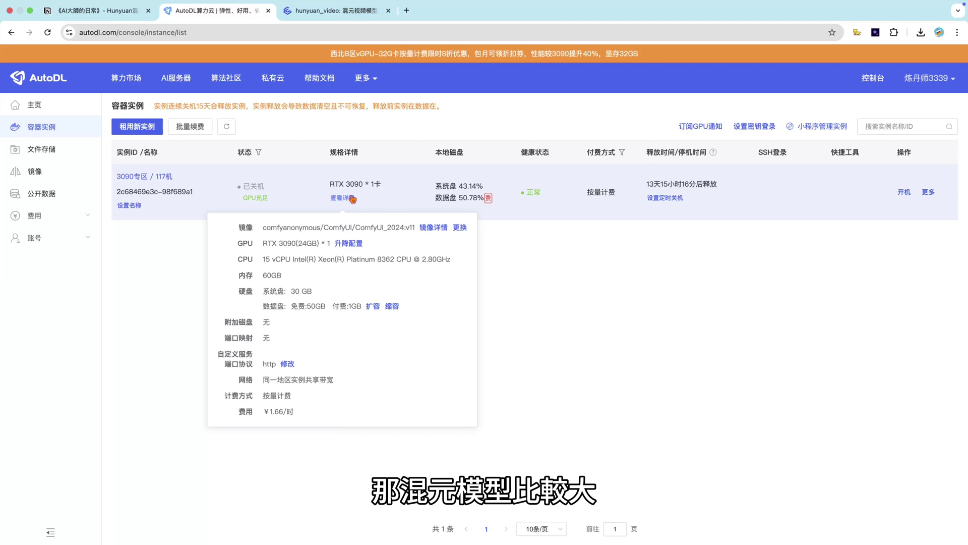
{"action": "left_click", "coordinate": [372, 307]}
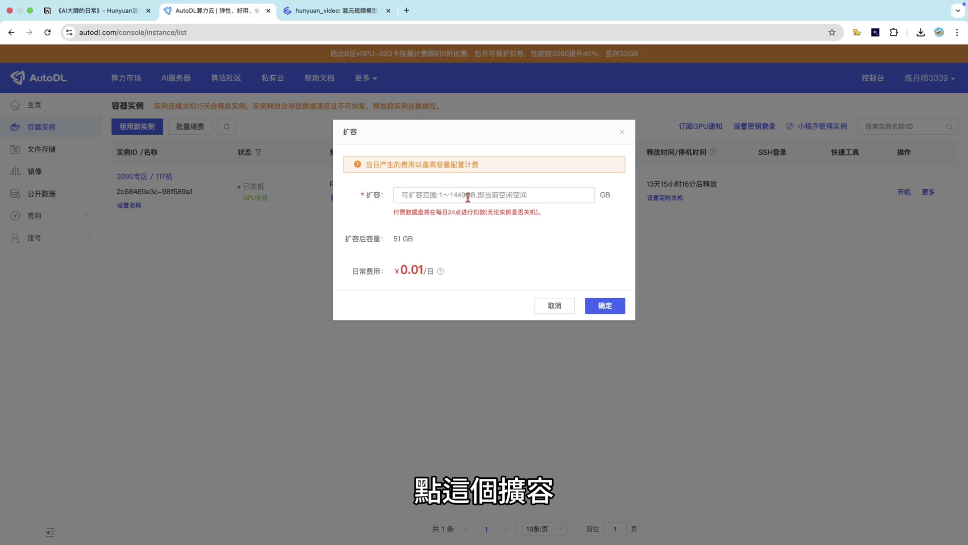
{"action": "type", "text": "50"}
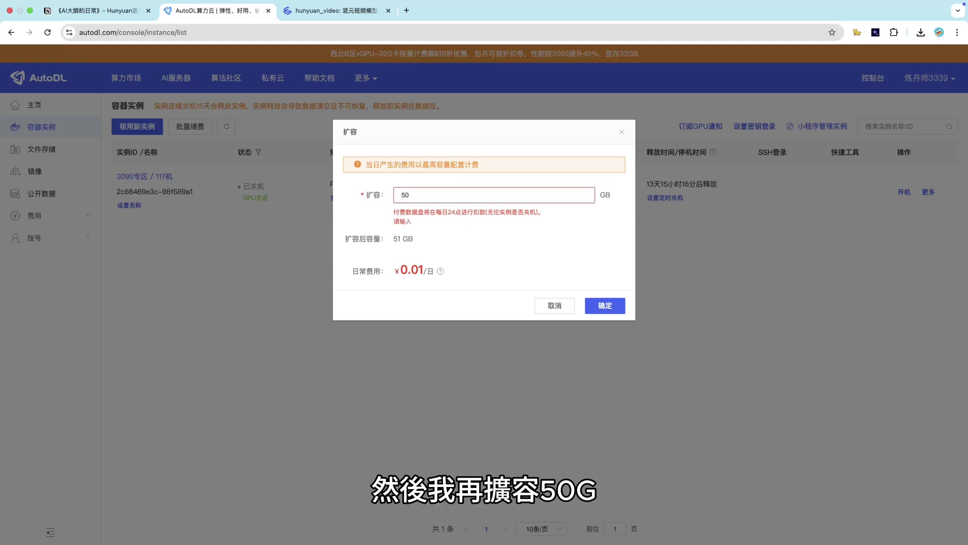
{"action": "left_click", "coordinate": [616, 302]}
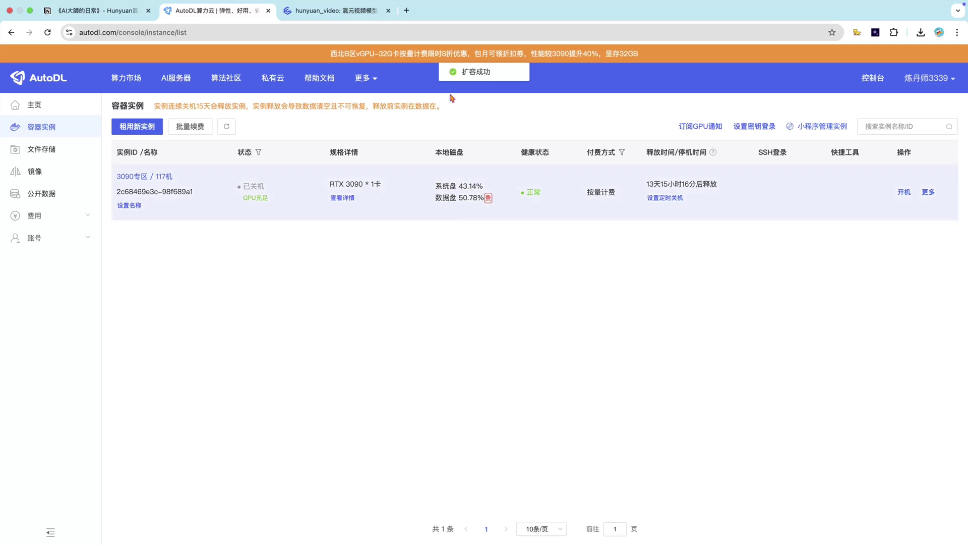
Refresh the instance list, power on the RTX 3090 instance and check its running status
{"action": "left_click", "coordinate": [47, 33]}
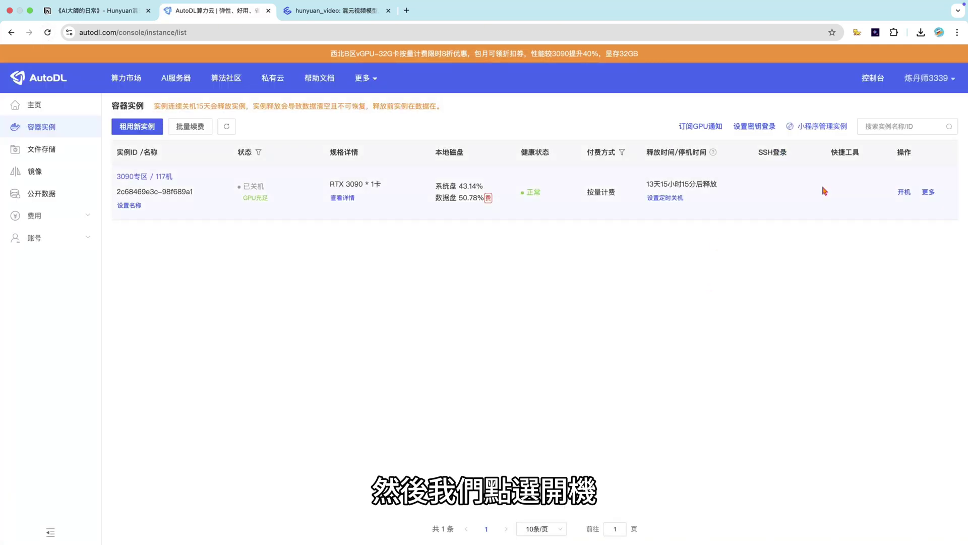
{"action": "left_click", "coordinate": [904, 192]}
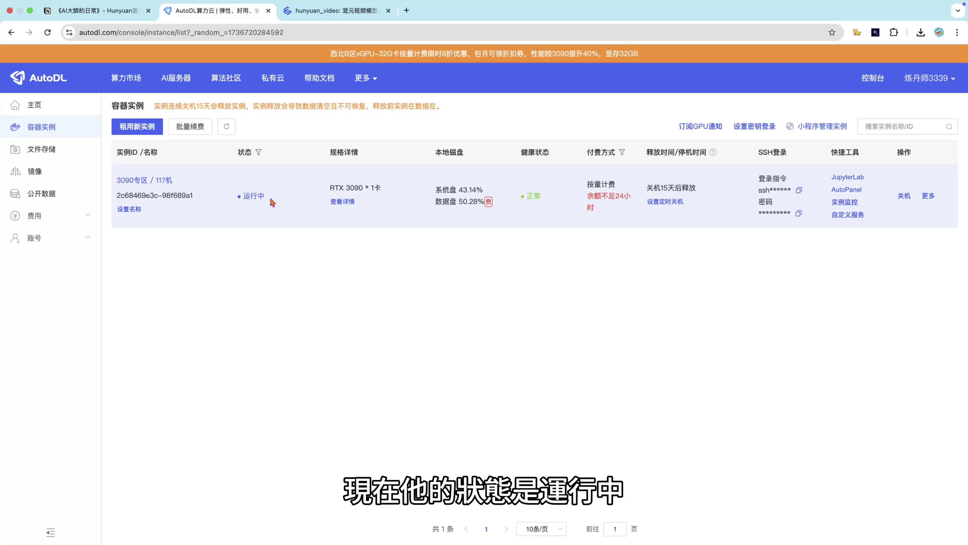
{"action": "left_click_drag", "start_coordinate": [266, 199], "coordinate": [242, 196]}
{"action": "left_click", "coordinate": [472, 286]}
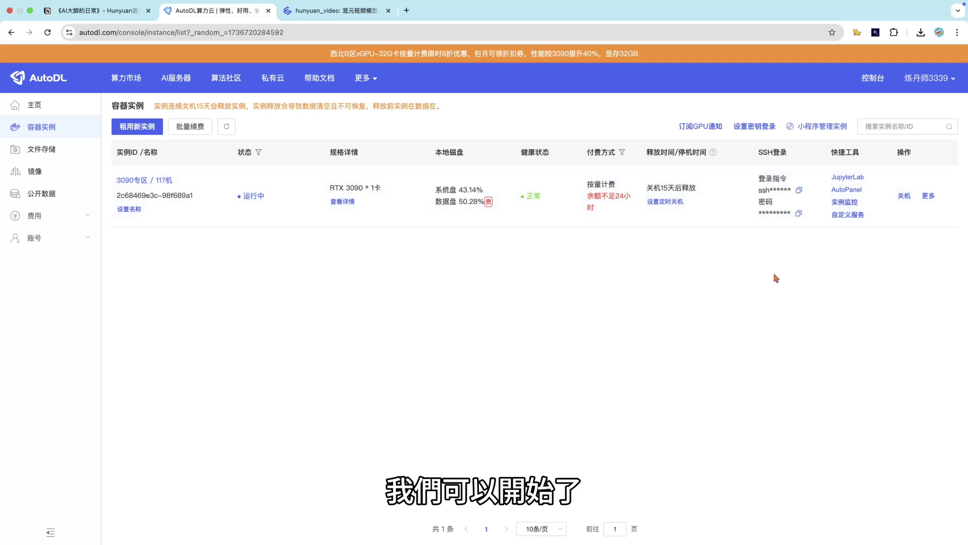
Open the instance's JupyterLab and run the to_app_launch code cell in 启动.ipynb
{"action": "left_click", "coordinate": [847, 179]}
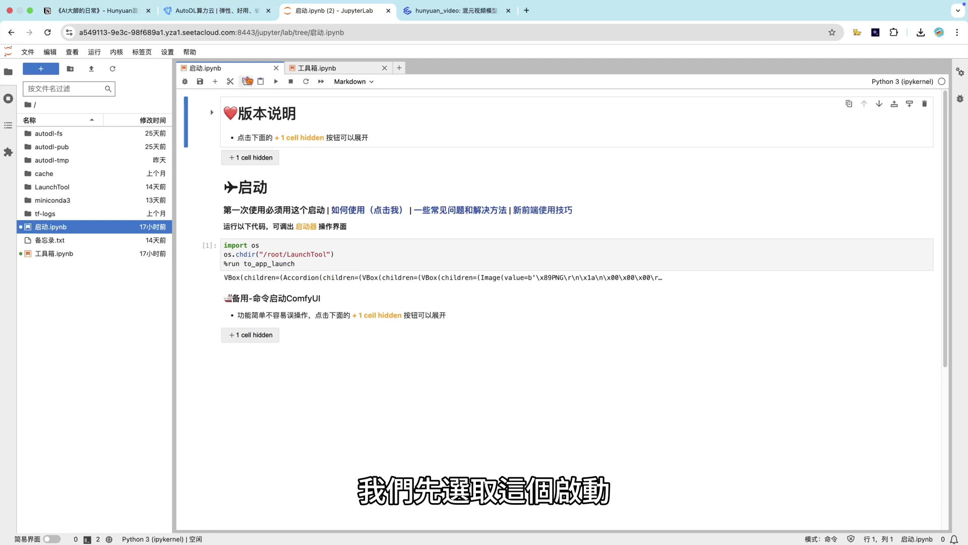
{"action": "left_click", "coordinate": [361, 255]}
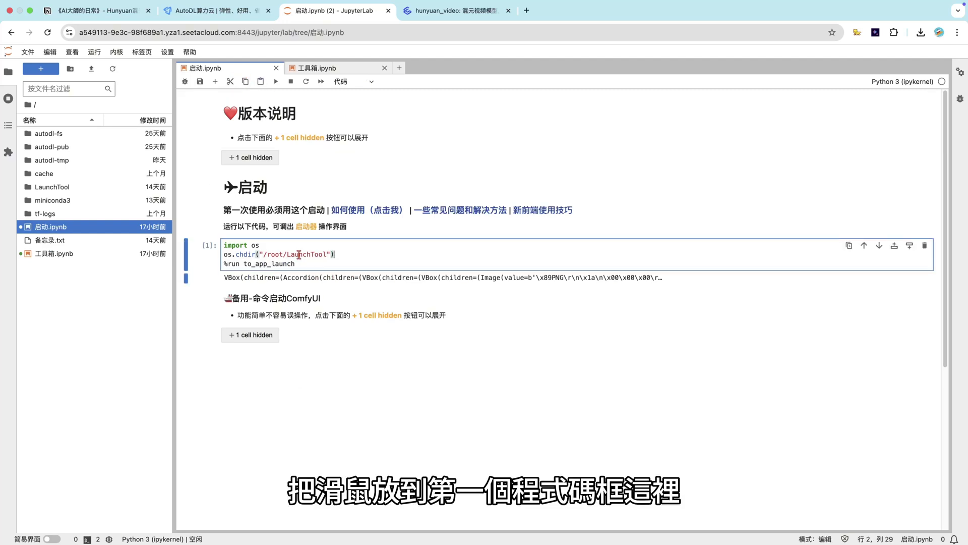
{"action": "left_click", "coordinate": [275, 83]}
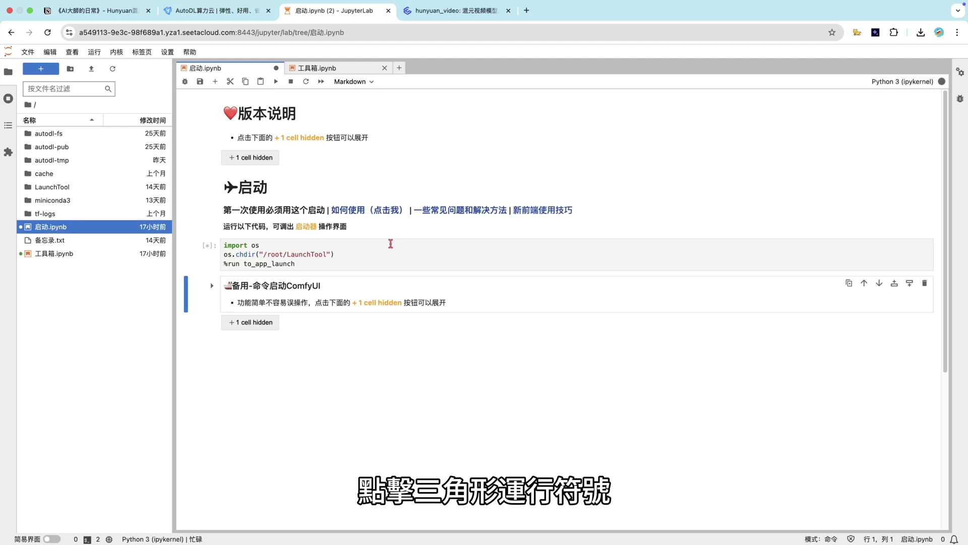
Start ComfyUI from the launcher with its default options and check the startup log
{"action": "scroll", "coordinate": [433, 309], "scroll_direction": "down", "scroll_amount": 3}
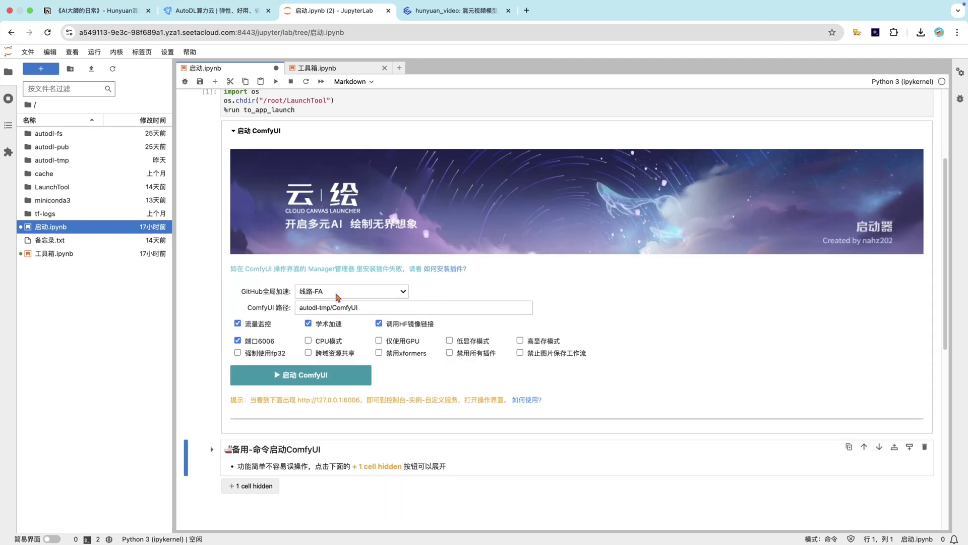
{"action": "left_click", "coordinate": [289, 379]}
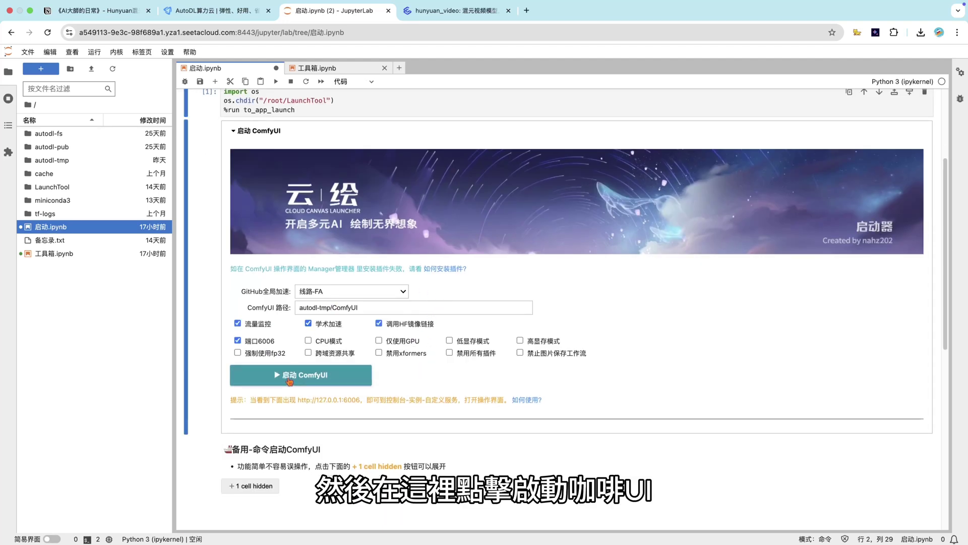
{"action": "scroll", "coordinate": [593, 340], "scroll_direction": "down", "scroll_amount": 10}
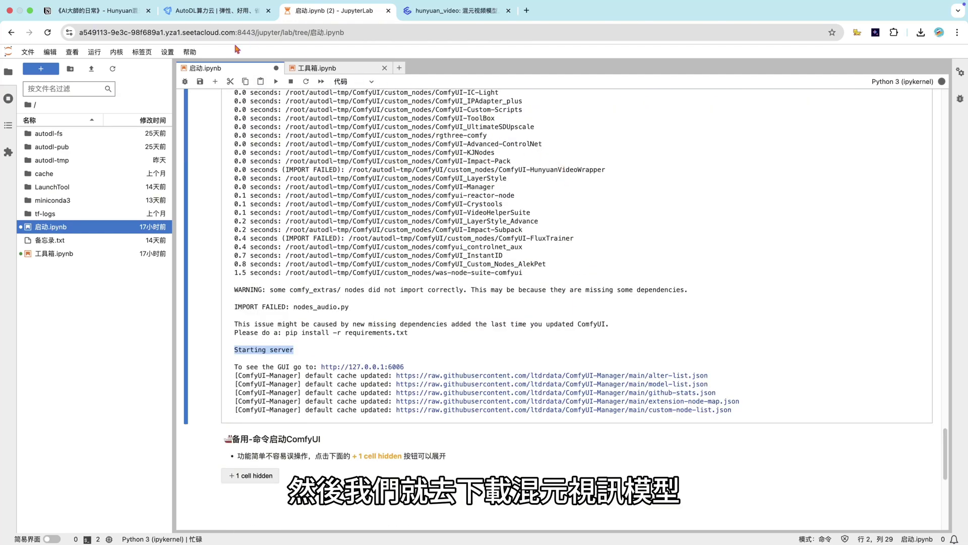
Run the to_tool_box code cell in 工具箱.ipynb to load the multi-function toolbox
{"action": "left_click", "coordinate": [328, 69]}
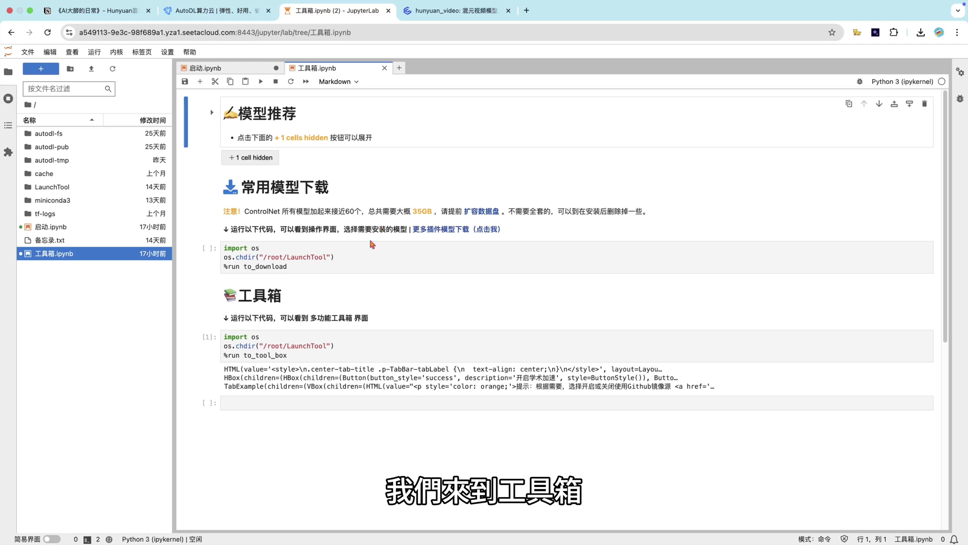
{"action": "left_click", "coordinate": [373, 256]}
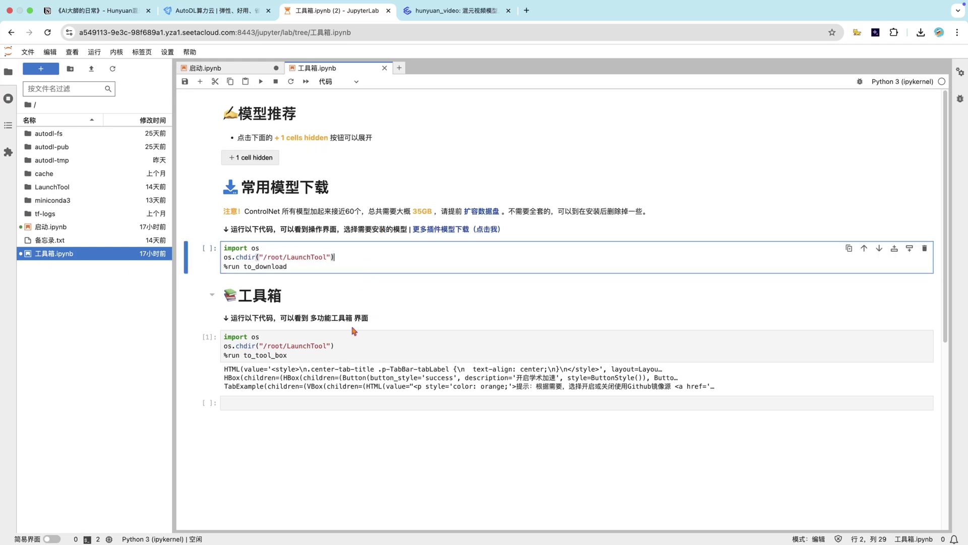
{"action": "left_click", "coordinate": [345, 346]}
{"action": "scroll", "coordinate": [277, 341], "scroll_direction": "down", "scroll_amount": 1}
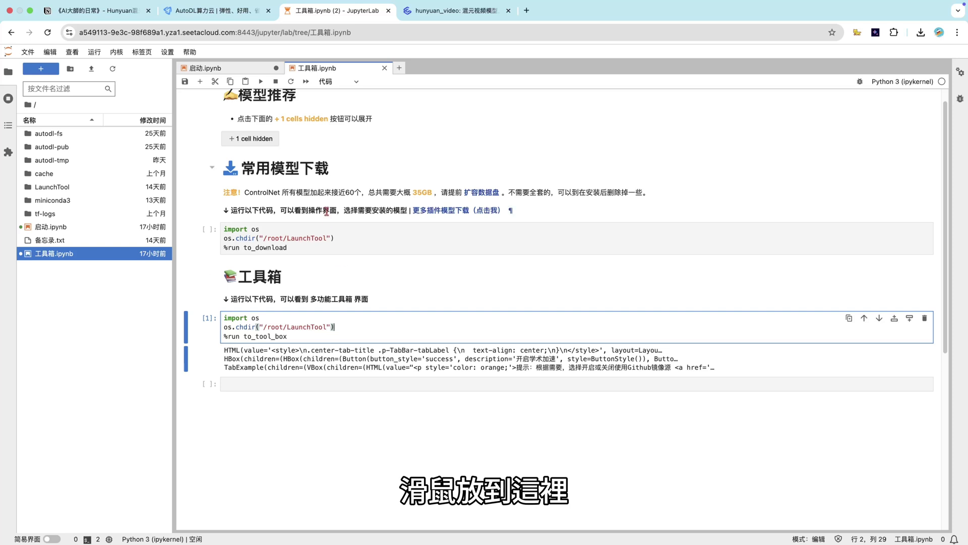
{"action": "left_click", "coordinate": [261, 81]}
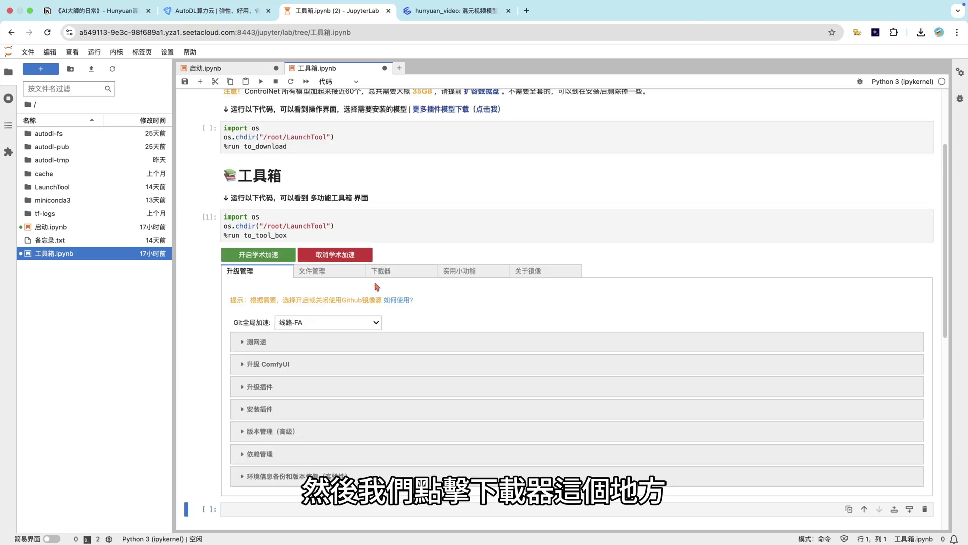
Open the toolbox's 下载器 and expand its 下载 AutoDL 网站模型 form
{"action": "left_click", "coordinate": [384, 275]}
{"action": "scroll", "coordinate": [454, 325], "scroll_direction": "down", "scroll_amount": 1}
{"action": "left_click", "coordinate": [296, 317]}
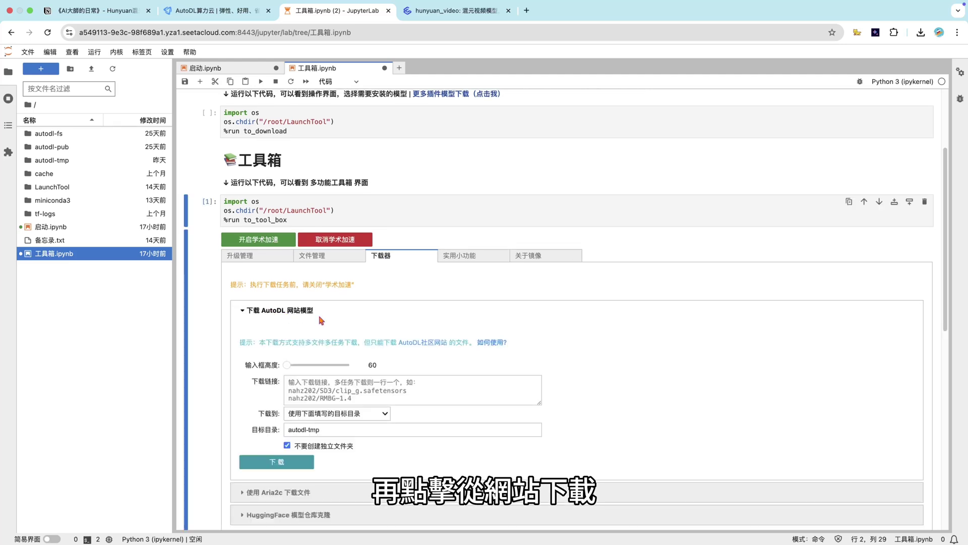
{"action": "scroll", "coordinate": [459, 311], "scroll_direction": "down", "scroll_amount": 3}
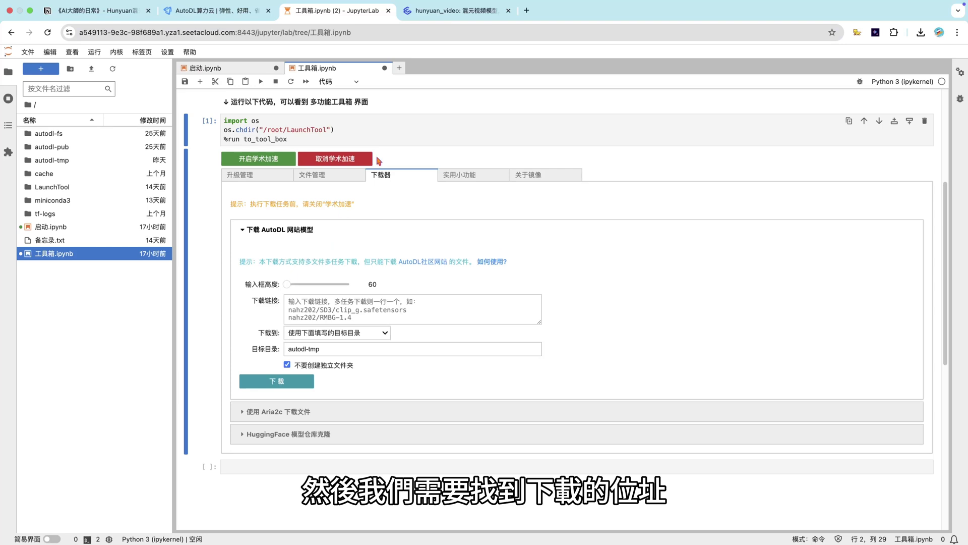
Copy the download path of clip_l.safetensors from the hunyuan_video model page on CodeWithGPU
{"action": "left_click", "coordinate": [434, 11]}
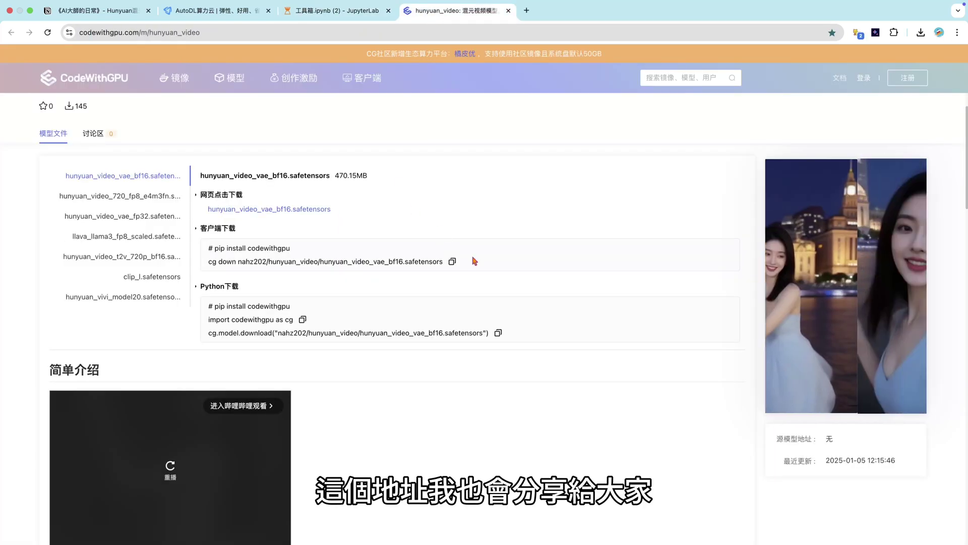
{"action": "scroll", "coordinate": [483, 262], "scroll_direction": "up", "scroll_amount": 1}
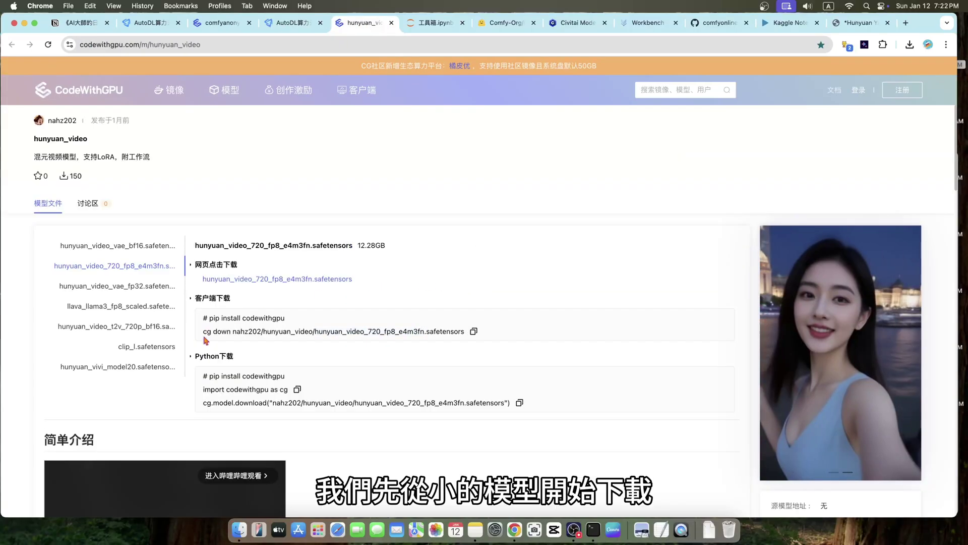
{"action": "left_click", "coordinate": [147, 347]}
{"action": "left_click_drag", "start_coordinate": [233, 331], "coordinate": [371, 332]}
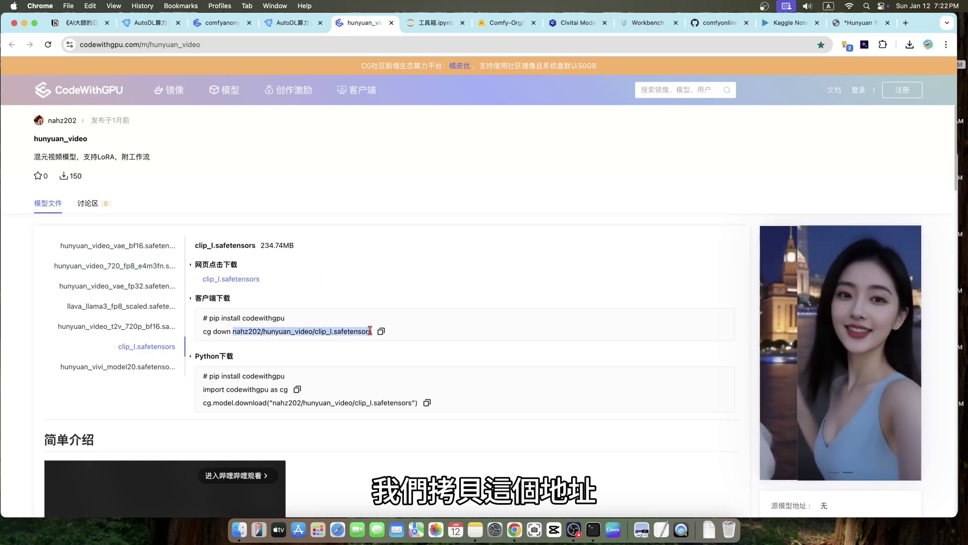
{"action": "right_click", "coordinate": [371, 331]}
{"action": "left_click", "coordinate": [359, 354]}
Paste the clip_l.safetensors path as the download link in 工具箱.ipynb and download it to the clip模型 directory
{"action": "key", "text": "ctrl+Tab"}
{"action": "left_click", "coordinate": [317, 326]}
{"action": "key", "text": "super+v"}
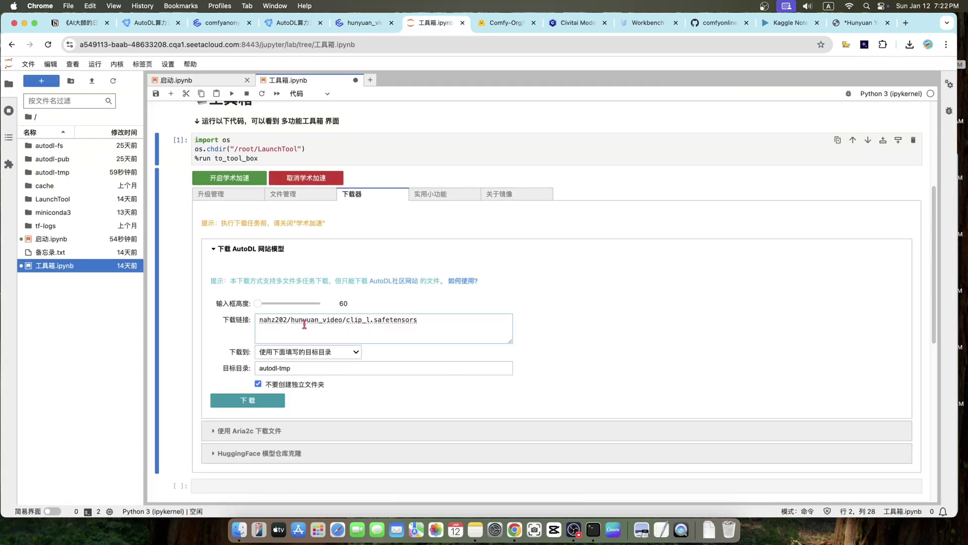
{"action": "left_click", "coordinate": [332, 353]}
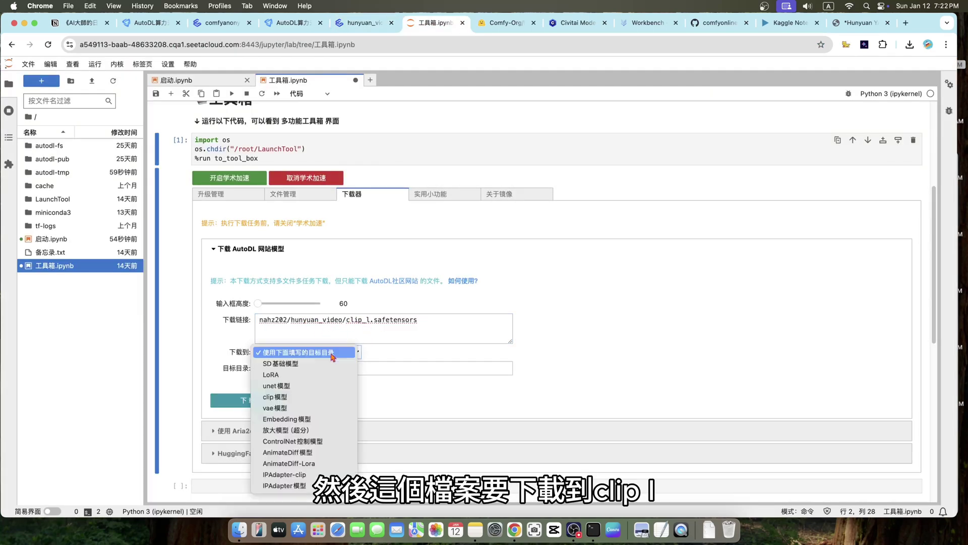
{"action": "left_click", "coordinate": [305, 397]}
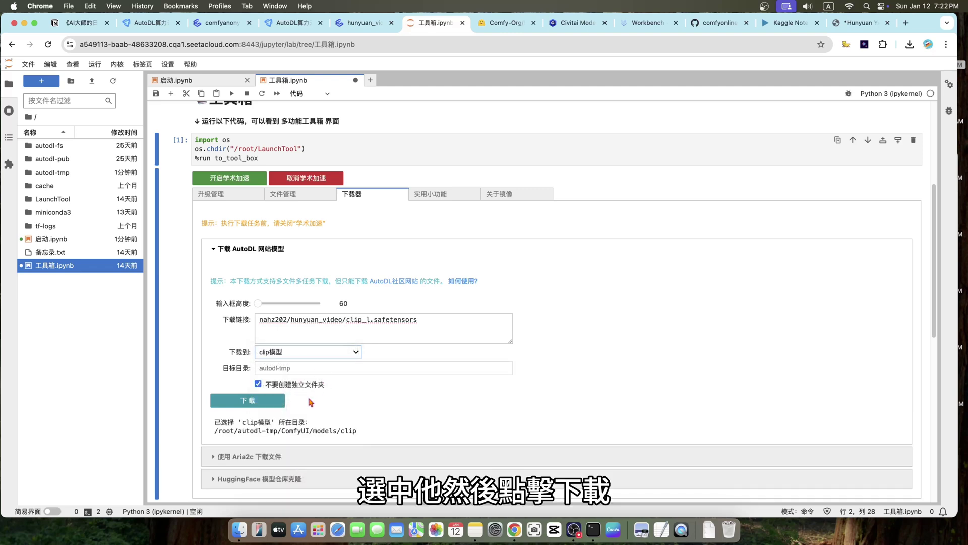
{"action": "left_click", "coordinate": [248, 401]}
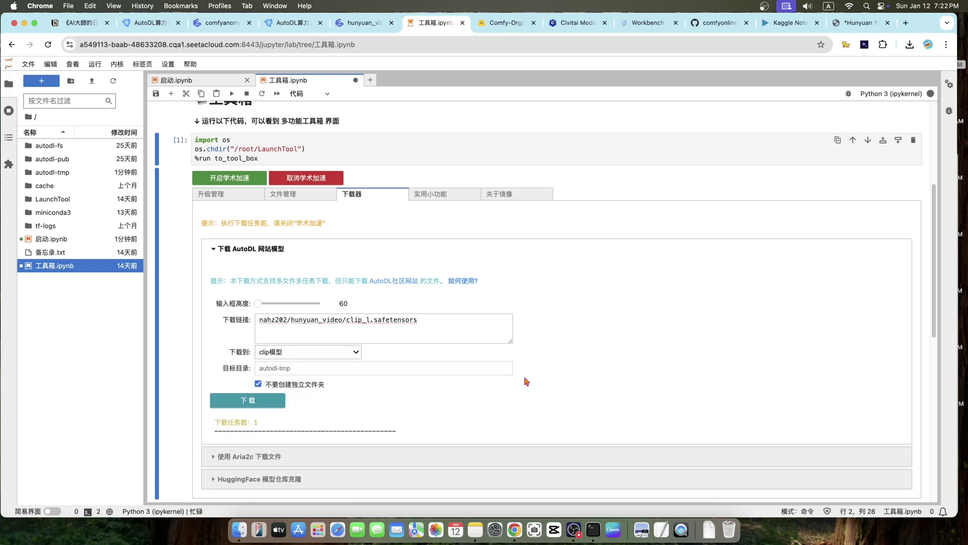
{"action": "scroll", "coordinate": [526, 382], "scroll_direction": "down", "scroll_amount": 1}
{"action": "scroll", "coordinate": [526, 382], "scroll_direction": "down", "scroll_amount": 3}
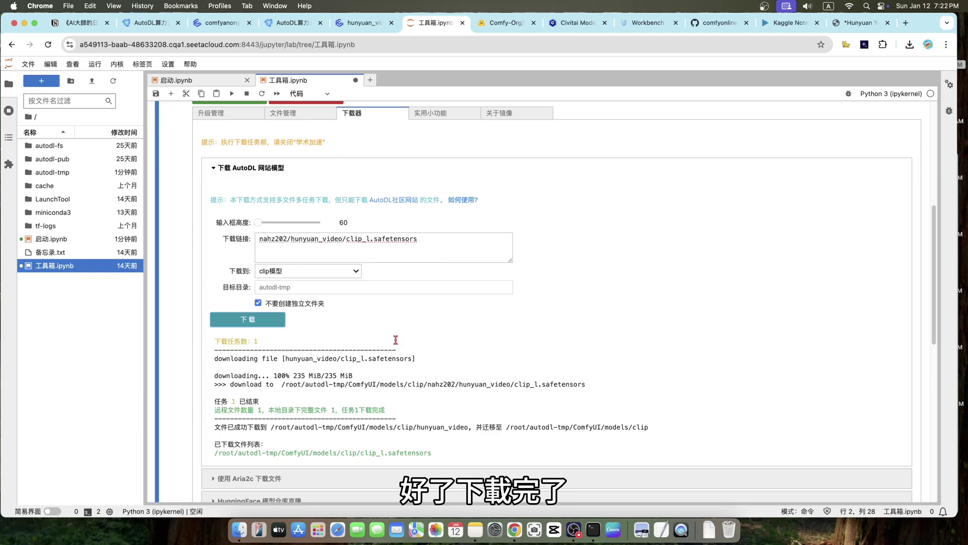
Copy the download path of hunyuan_video_vae_bf16.safetensors from the hunyuan_video model page
{"action": "left_click", "coordinate": [362, 23]}
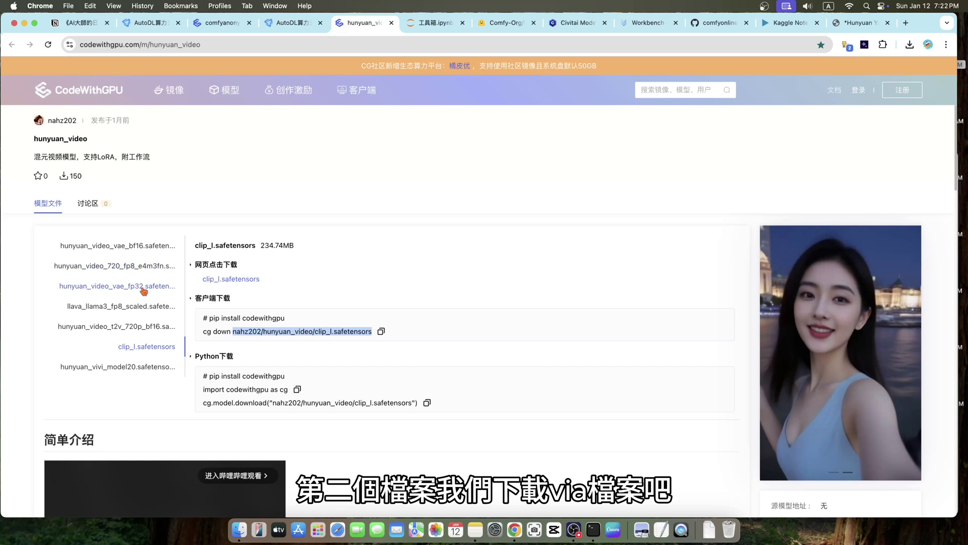
{"action": "left_click", "coordinate": [144, 245]}
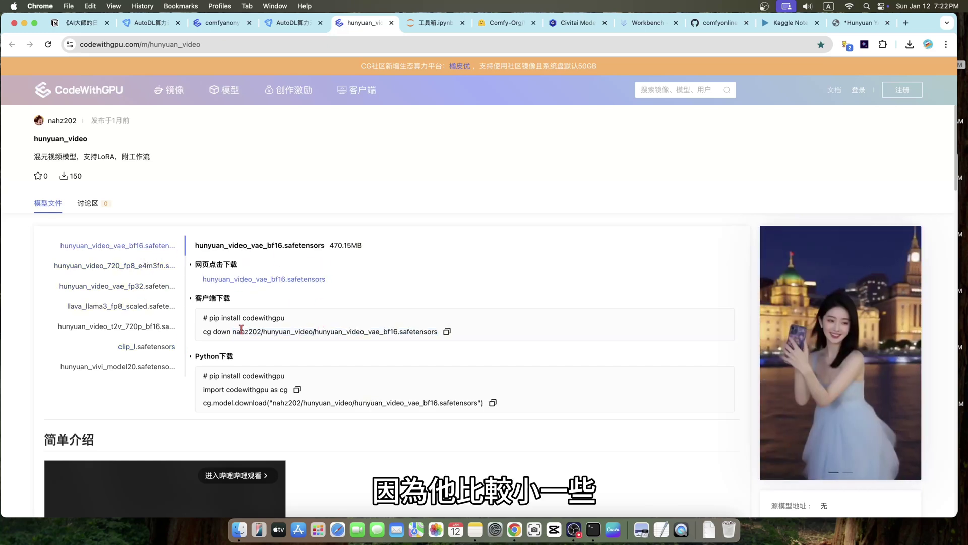
{"action": "left_click_drag", "start_coordinate": [233, 331], "coordinate": [438, 331]}
{"action": "right_click", "coordinate": [358, 331]}
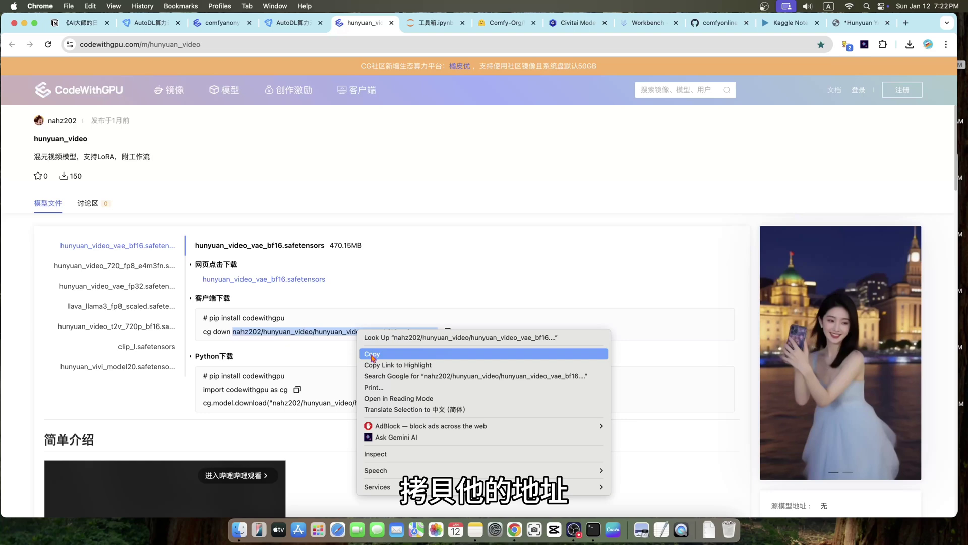
{"action": "left_click", "coordinate": [372, 354]}
Replace the download link in 工具箱.ipynb with the copied hunyuan_video_vae_bf16.safetensors path and download it to the vae模型 directory
{"action": "left_click", "coordinate": [428, 26]}
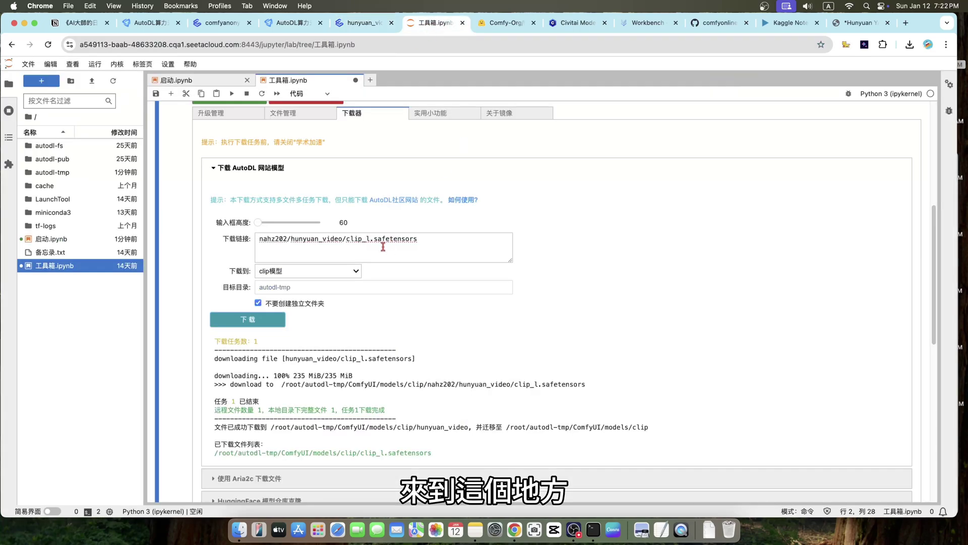
{"action": "triple_click", "coordinate": [357, 239]}
{"action": "key", "text": "BackSpace"}
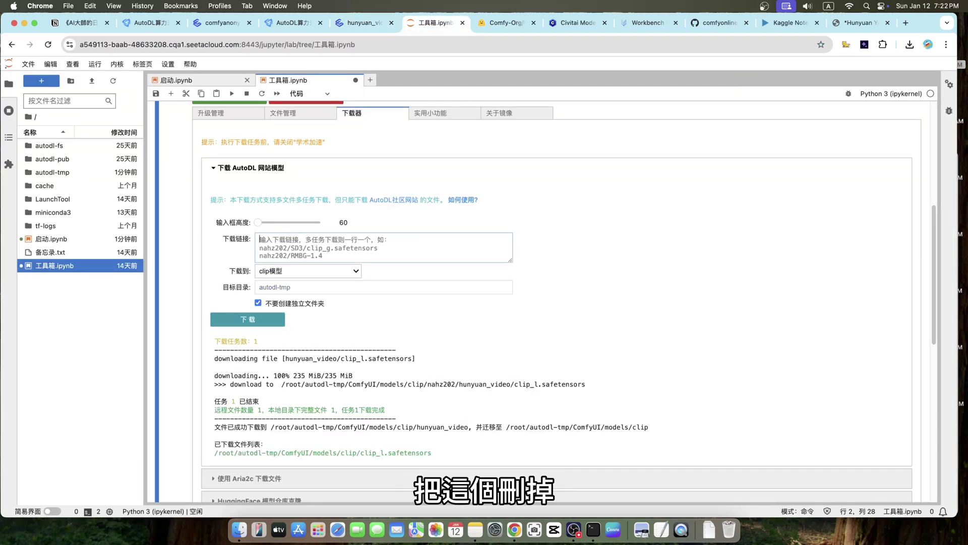
{"action": "key", "text": "super+v"}
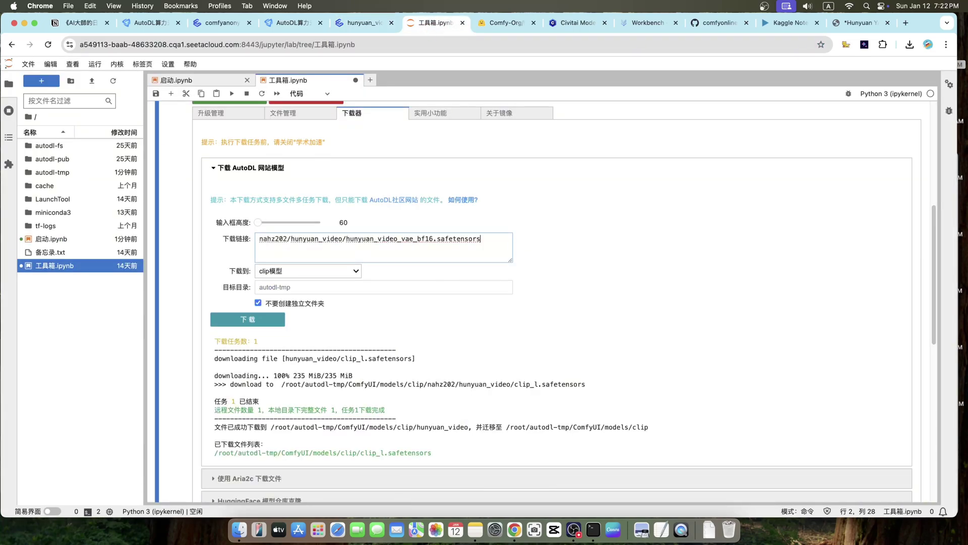
{"action": "left_click", "coordinate": [326, 272]}
{"action": "left_click", "coordinate": [297, 283]}
{"action": "left_click", "coordinate": [261, 321]}
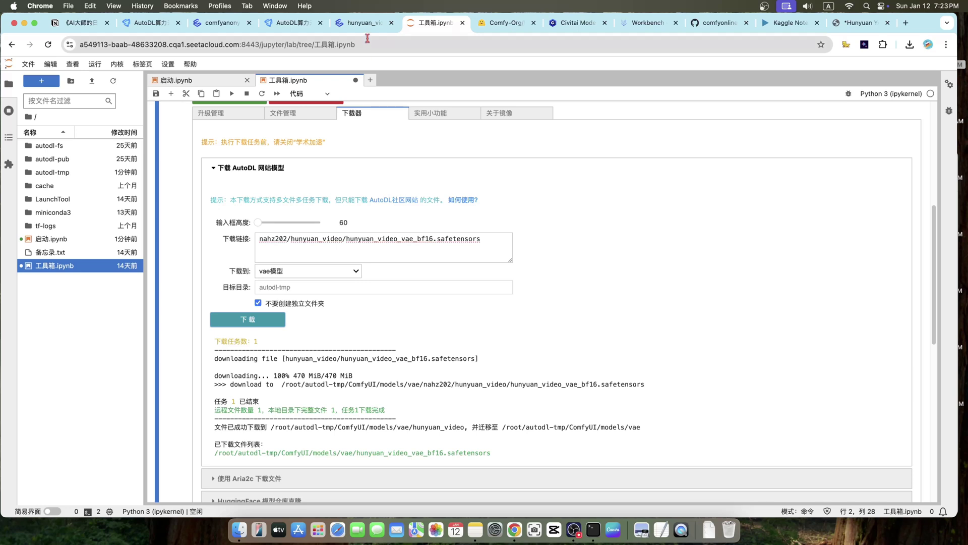
Copy the download path of hunyuan_video_720_fp8_e4m3fn.safetensors from the hunyuan_video model page on CodeWithGPU
{"action": "left_click", "coordinate": [364, 23]}
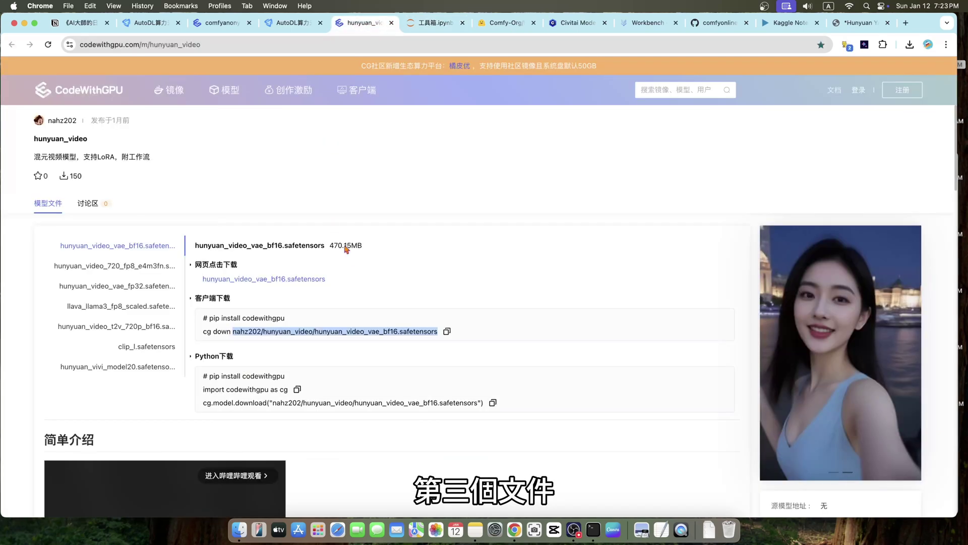
{"action": "left_click", "coordinate": [136, 270]}
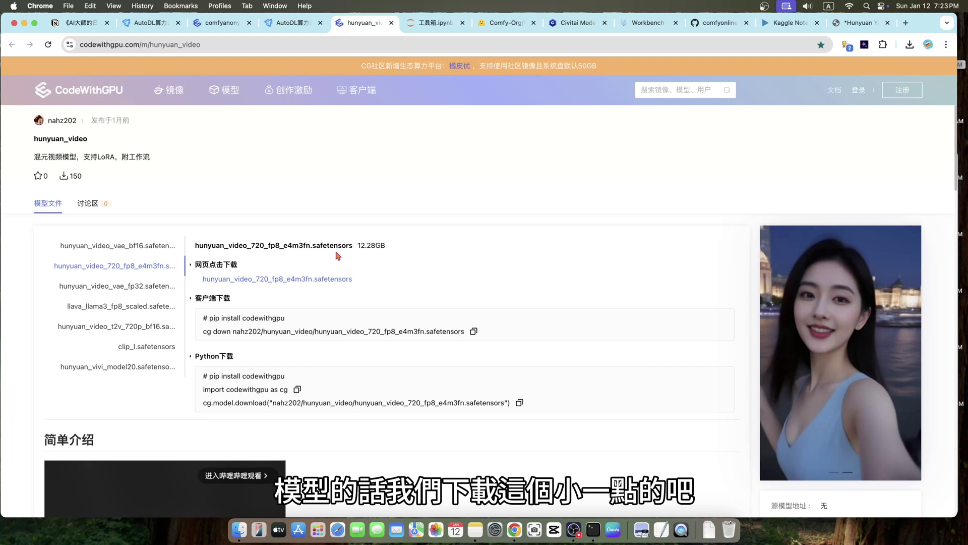
{"action": "left_click_drag", "start_coordinate": [268, 246], "coordinate": [283, 246]}
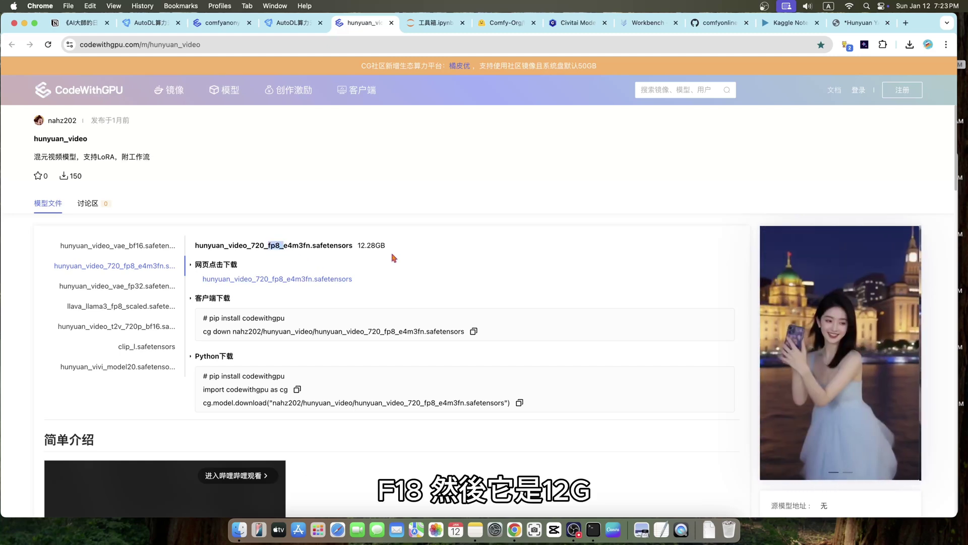
{"action": "left_click_drag", "start_coordinate": [360, 245], "coordinate": [387, 246]}
{"action": "left_click", "coordinate": [419, 267]}
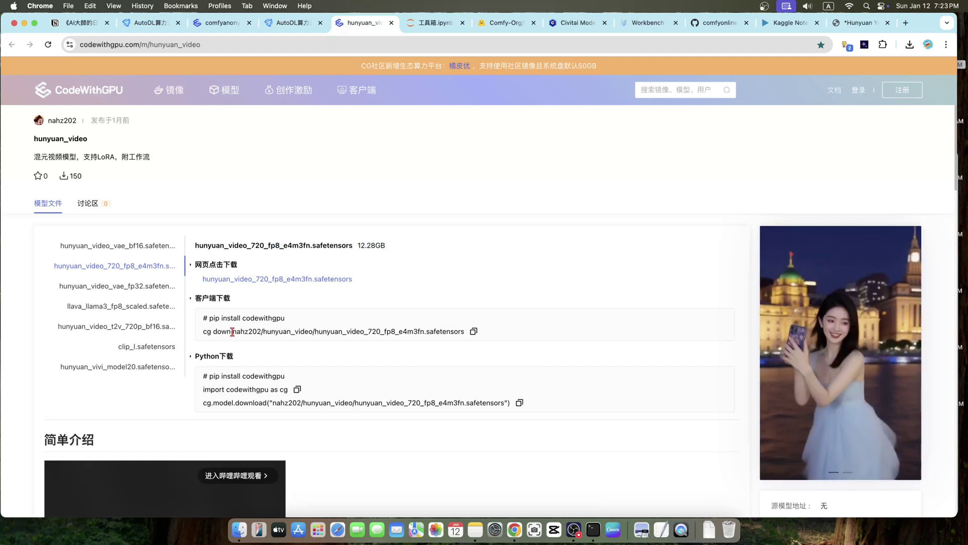
{"action": "left_click_drag", "start_coordinate": [232, 331], "coordinate": [463, 331]}
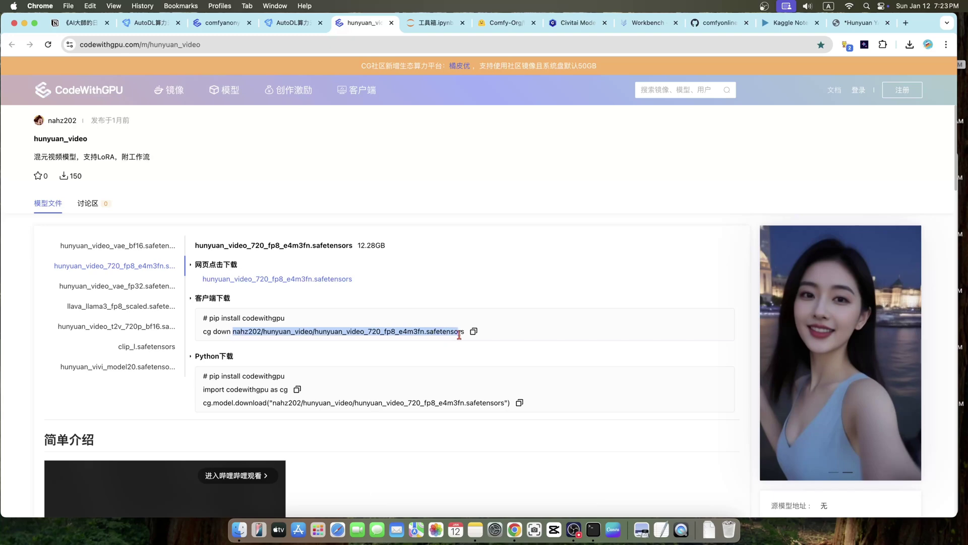
Look up the target directory for the main Hunyuan video model in the 模型下载 section of the hunyuan_video page
{"action": "key", "text": "ctrl+Tab"}
{"action": "left_click", "coordinate": [360, 25]}
{"action": "scroll", "coordinate": [393, 313], "scroll_direction": "down", "scroll_amount": 10}
{"action": "scroll", "coordinate": [406, 314], "scroll_direction": "down", "scroll_amount": 1}
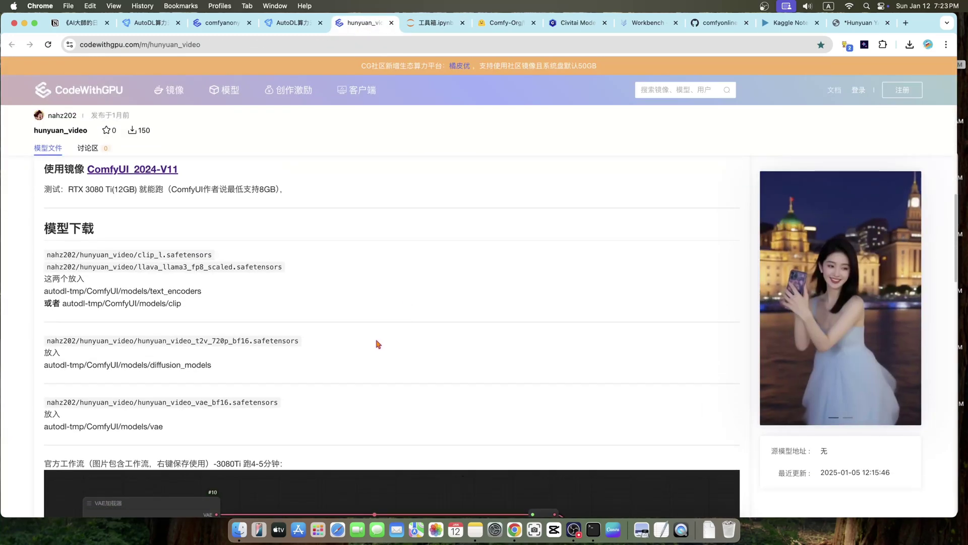
{"action": "scroll", "coordinate": [171, 370], "scroll_direction": "up", "scroll_amount": 1}
{"action": "left_click_drag", "start_coordinate": [157, 368], "coordinate": [229, 373]}
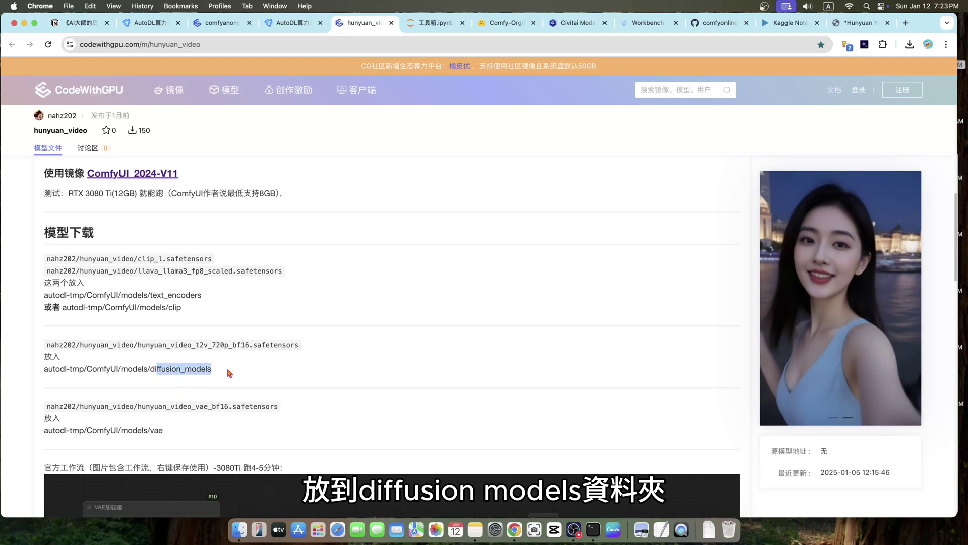
Download hunyuan_video_720_fp8_e4m3fn.safetensors to the unet模型 directory by replacing the download link in 工具箱.ipynb with its path
{"action": "left_click", "coordinate": [437, 22]}
{"action": "left_click", "coordinate": [319, 275]}
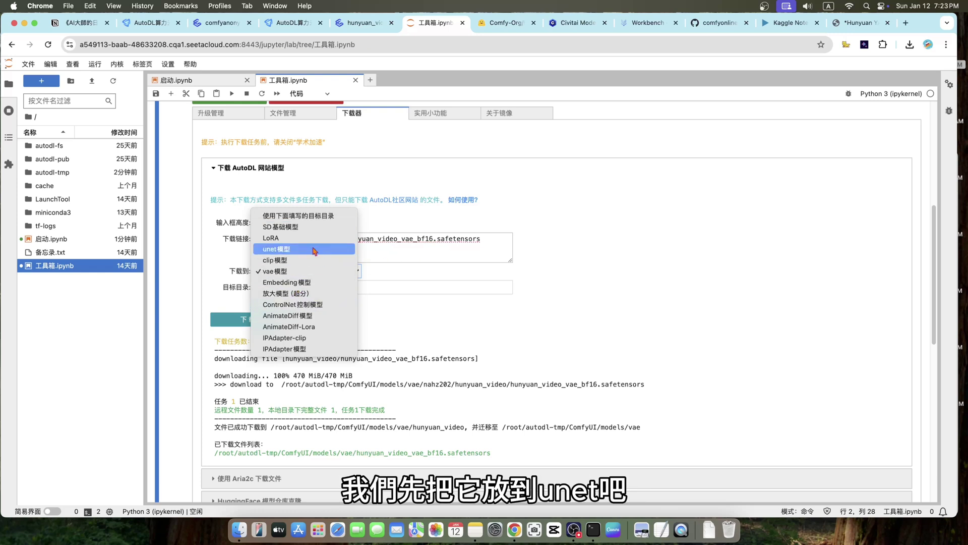
{"action": "left_click", "coordinate": [292, 250]}
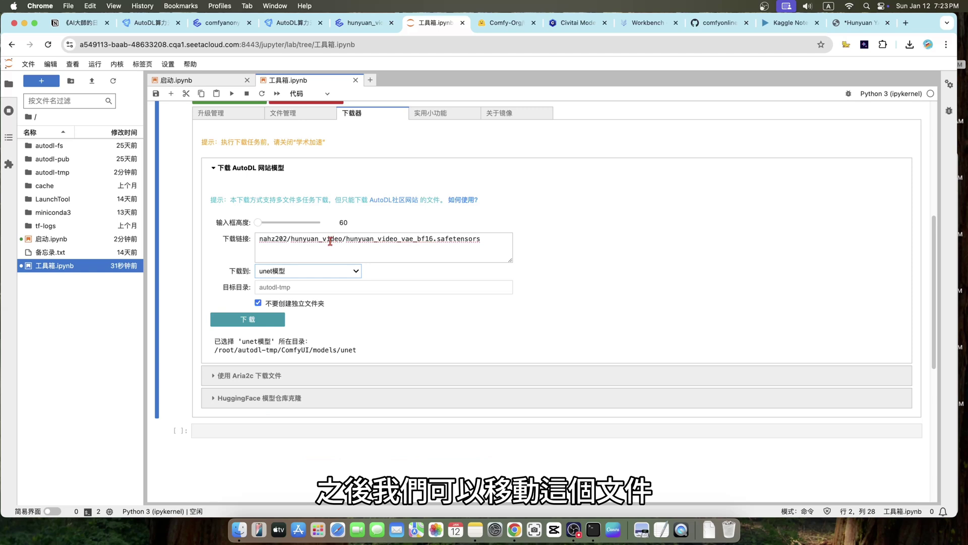
{"action": "triple_click", "coordinate": [330, 240]}
{"action": "key", "text": "BackSpace"}
{"action": "key", "text": "super+v"}
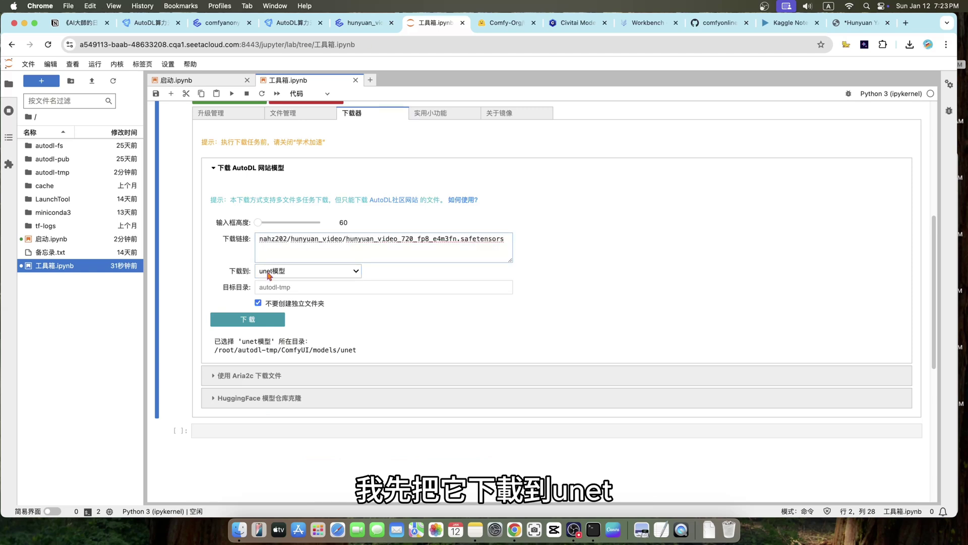
{"action": "left_click", "coordinate": [247, 320]}
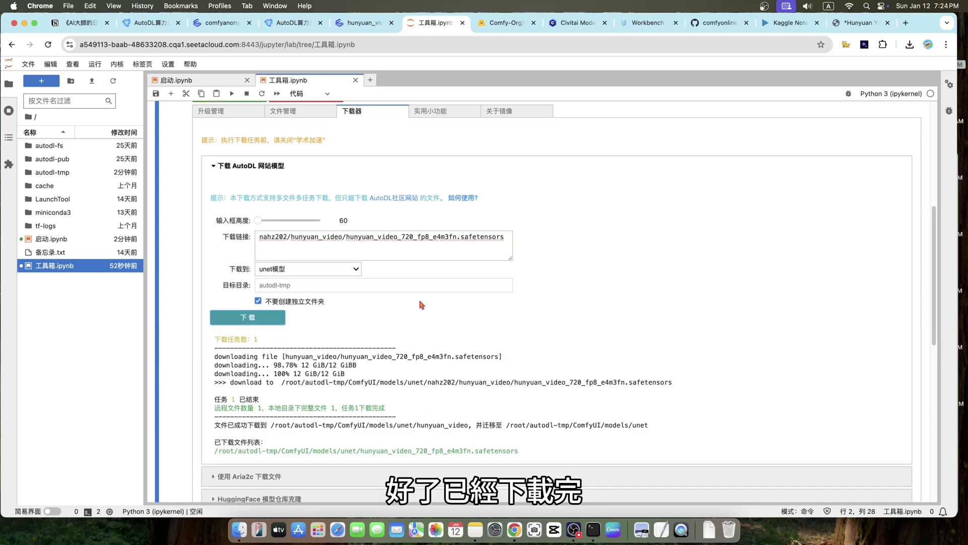
Copy the download path of llava_llama3_fp8_scaled.safetensors from the hunyuan_video model page
{"action": "left_click", "coordinate": [362, 22]}
{"action": "left_click", "coordinate": [301, 298]}
{"action": "scroll", "coordinate": [288, 311], "scroll_direction": "up", "scroll_amount": 10}
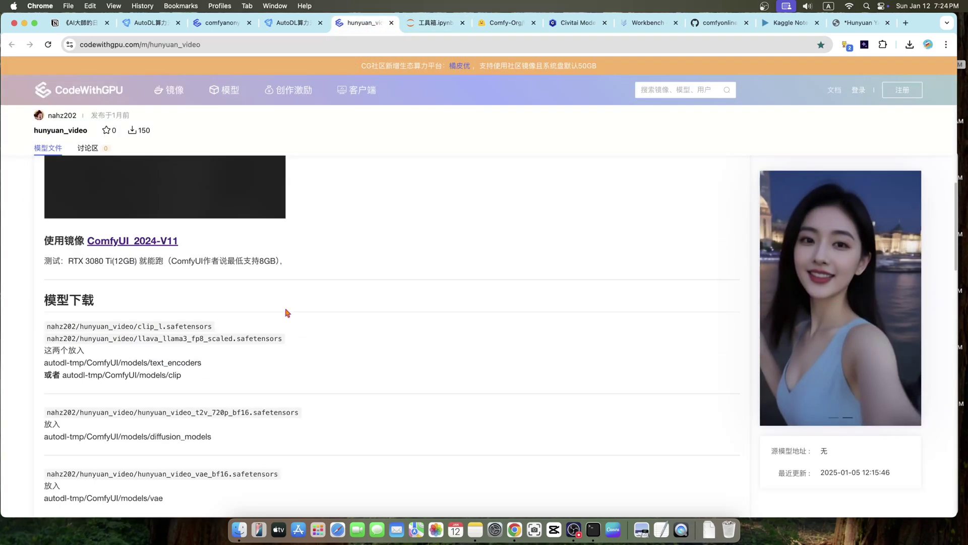
{"action": "scroll", "coordinate": [357, 341], "scroll_direction": "up", "scroll_amount": 2}
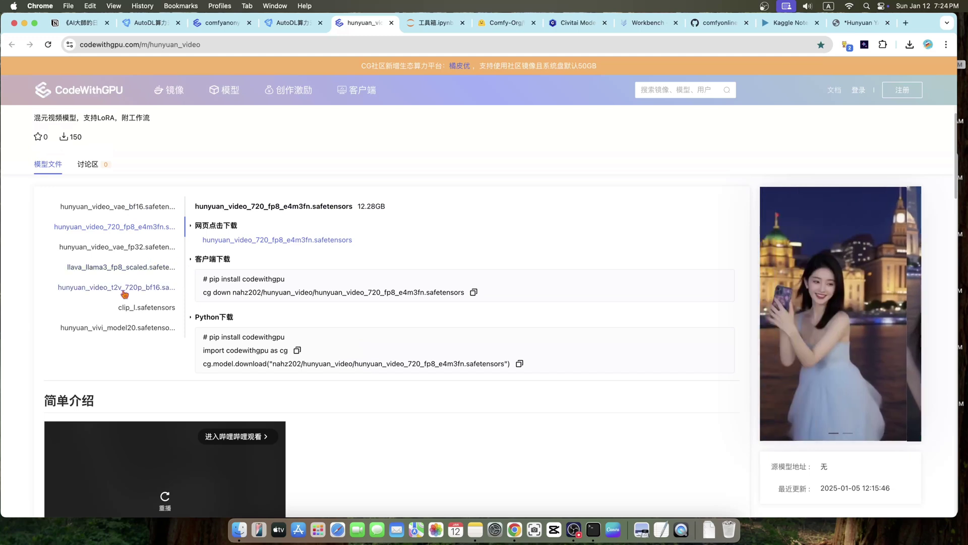
{"action": "left_click", "coordinate": [121, 283]}
{"action": "double_click", "coordinate": [284, 308]}
{"action": "right_click", "coordinate": [284, 308]}
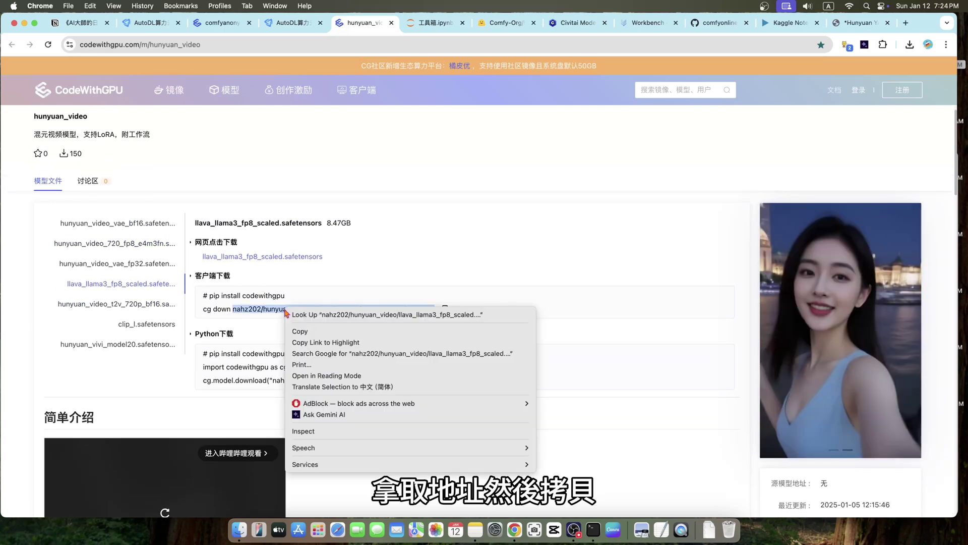
{"action": "left_click", "coordinate": [303, 331]}
Replace the AutoDL download link in 工具箱.ipynb with the llava_llama3_fp8_scaled.safetensors path and choose clip模型 as the destination
{"action": "left_click", "coordinate": [437, 25]}
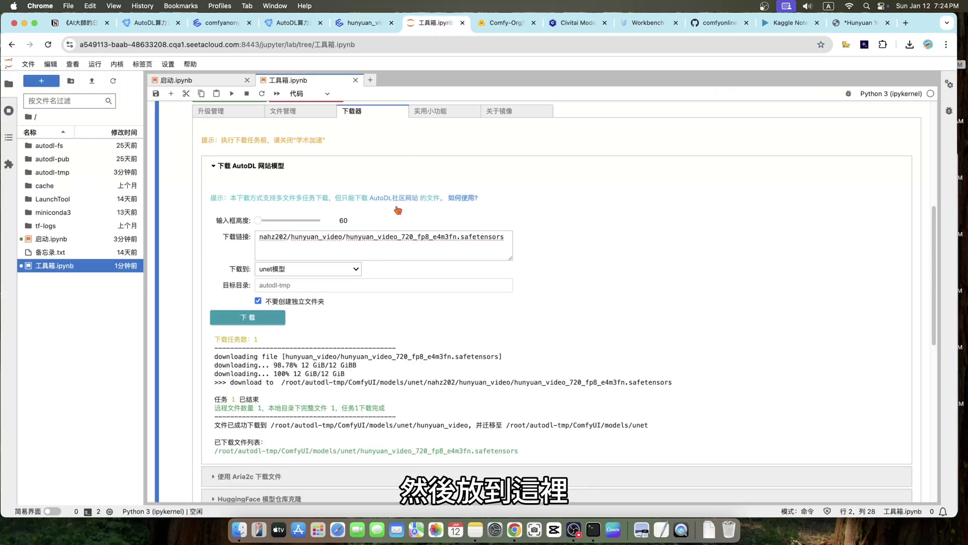
{"action": "double_click", "coordinate": [372, 238]}
{"action": "key", "text": "super+v"}
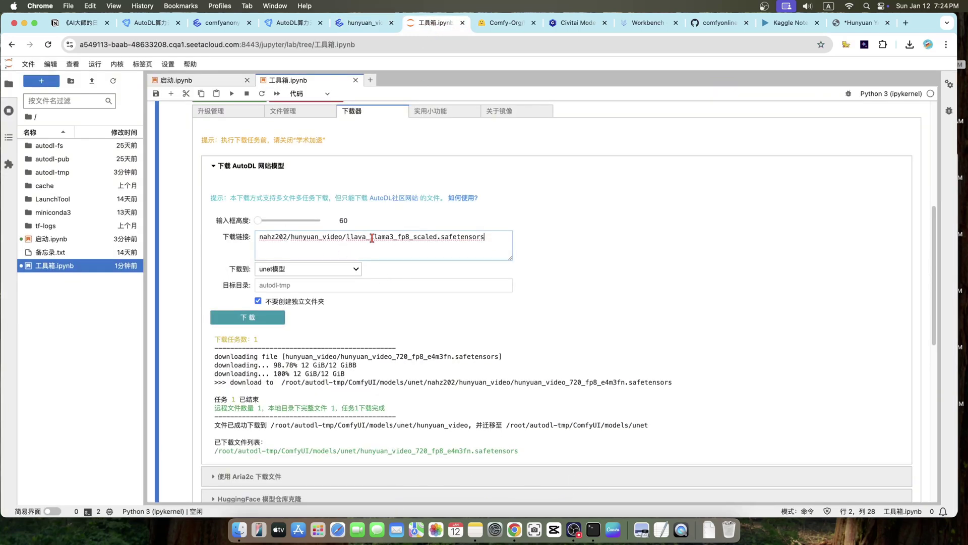
{"action": "left_click", "coordinate": [334, 272]}
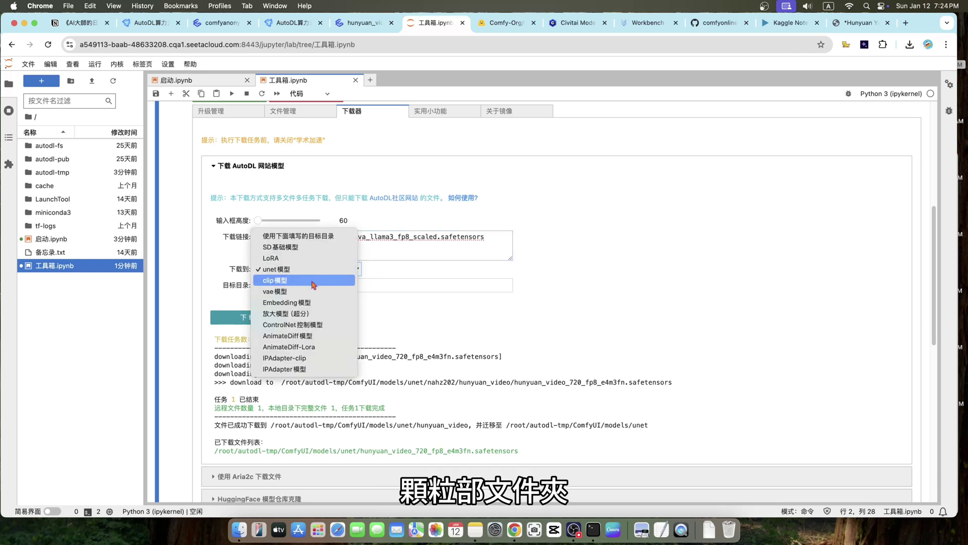
{"action": "left_click", "coordinate": [305, 281]}
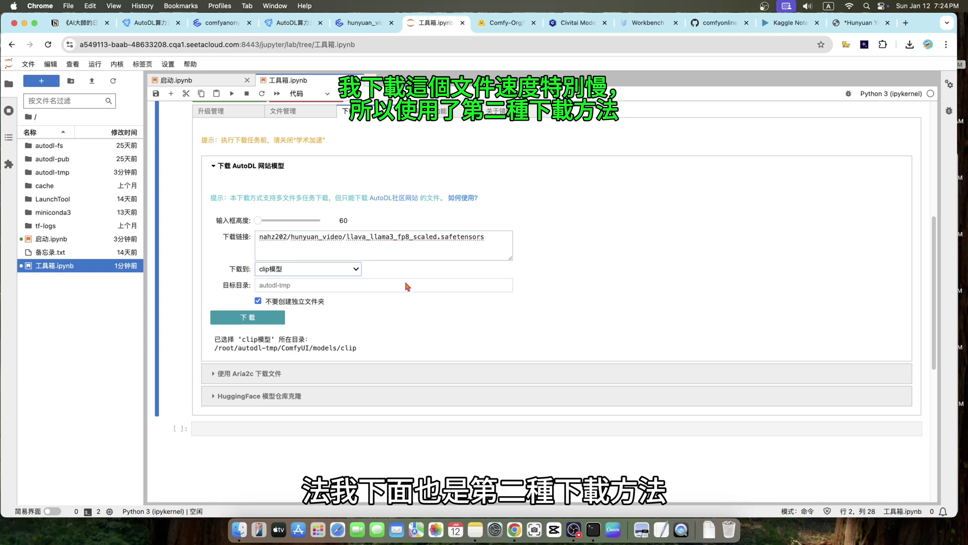
Switch the downloader to the 使用 Aria2c 下载文件 form and copy the llava_llama3_fp8_scaled.safetensors download link from Hugging Face's HunyuanVideo_repackaged repository
{"action": "left_click", "coordinate": [217, 165]}
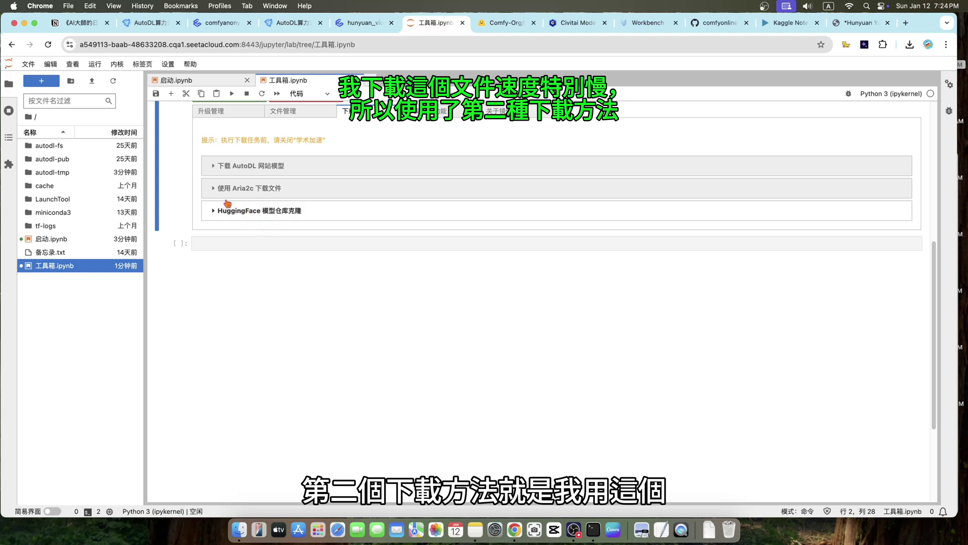
{"action": "left_click", "coordinate": [229, 190]}
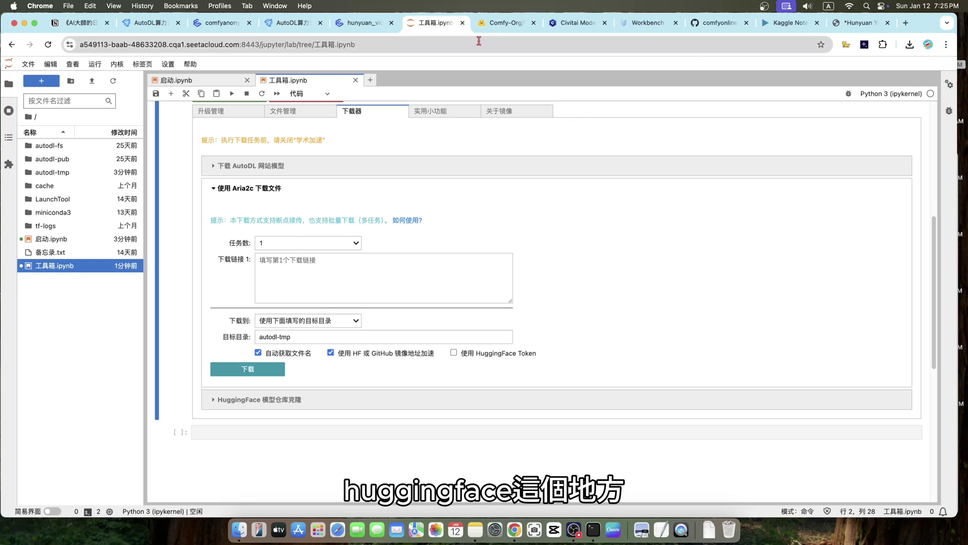
{"action": "left_click", "coordinate": [485, 23]}
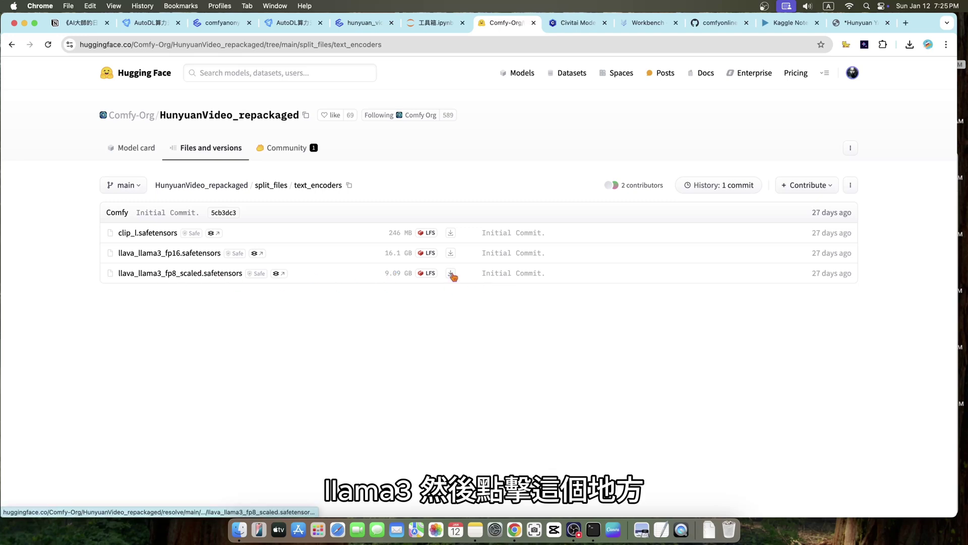
{"action": "right_click", "coordinate": [451, 275]}
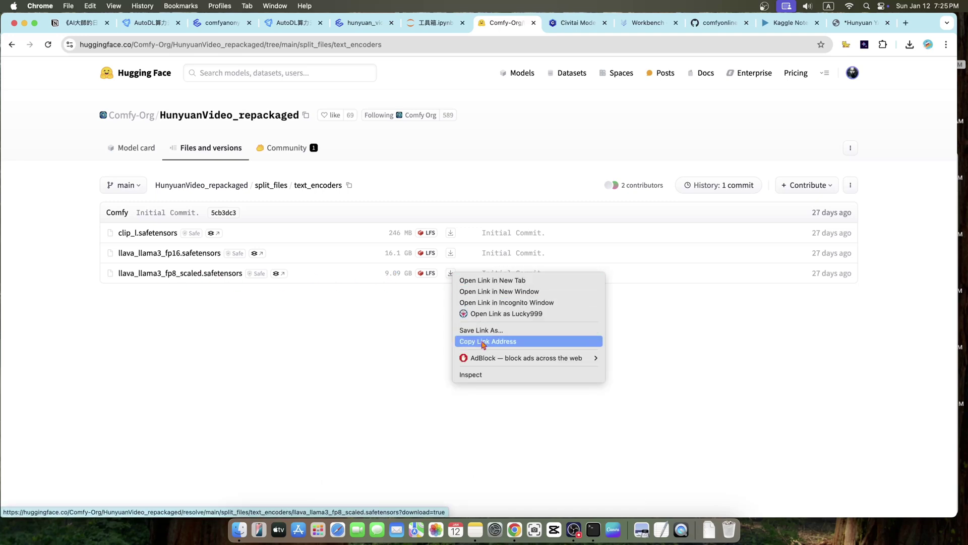
{"action": "left_click", "coordinate": [483, 342]}
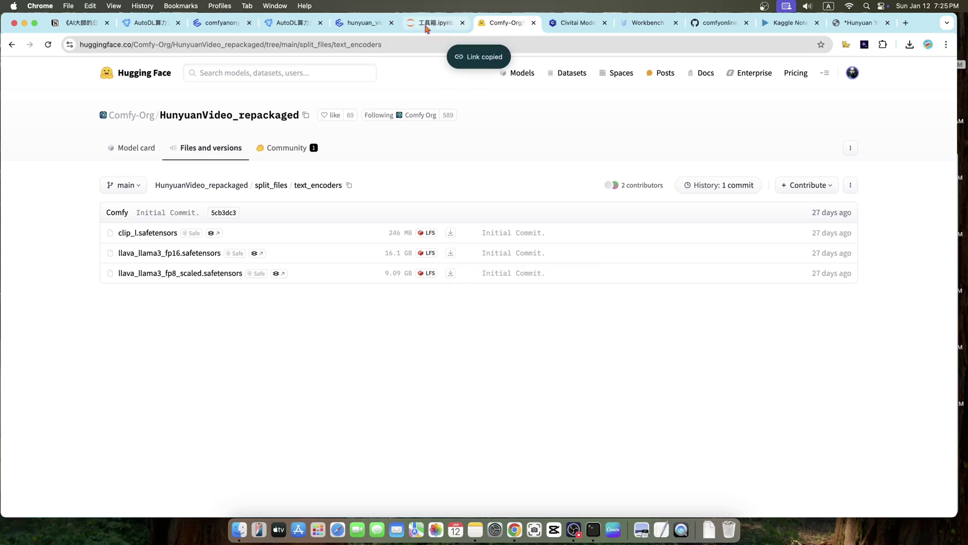
Paste the Hugging Face link of llava_llama3_fp8_scaled.safetensors as download link 1 in the Aria2c form of 工具箱.ipynb
{"action": "left_click", "coordinate": [426, 25]}
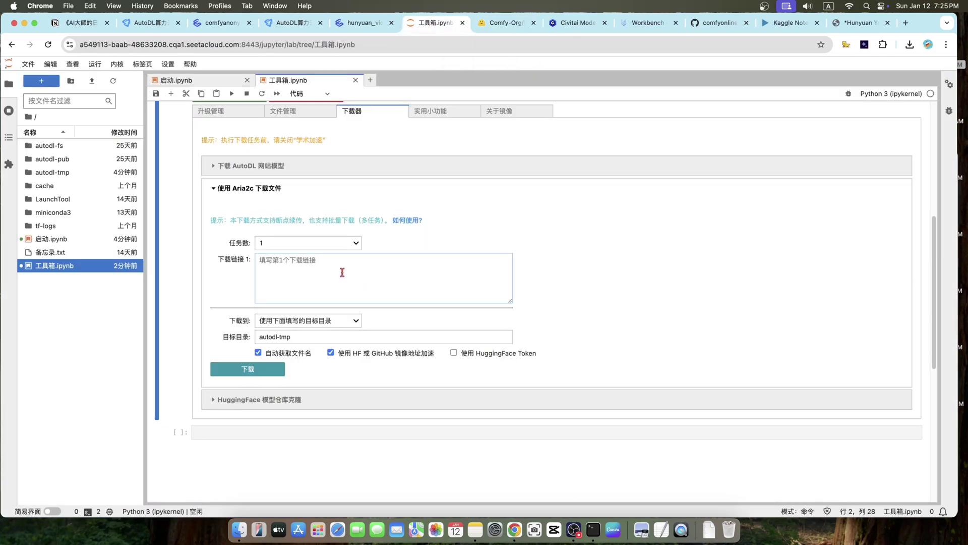
{"action": "left_click", "coordinate": [342, 272]}
{"action": "key", "text": "super+v"}
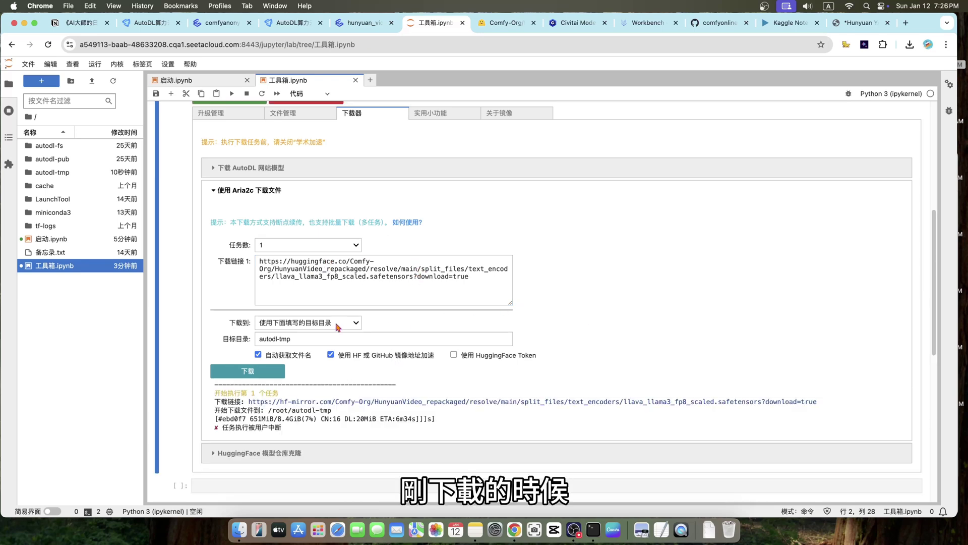
Review the Aria2c destination options and check on the hunyuan_video page which directory llava_llama3_fp8_scaled belongs in, returning to 工具箱.ipynb
{"action": "left_click", "coordinate": [324, 323]}
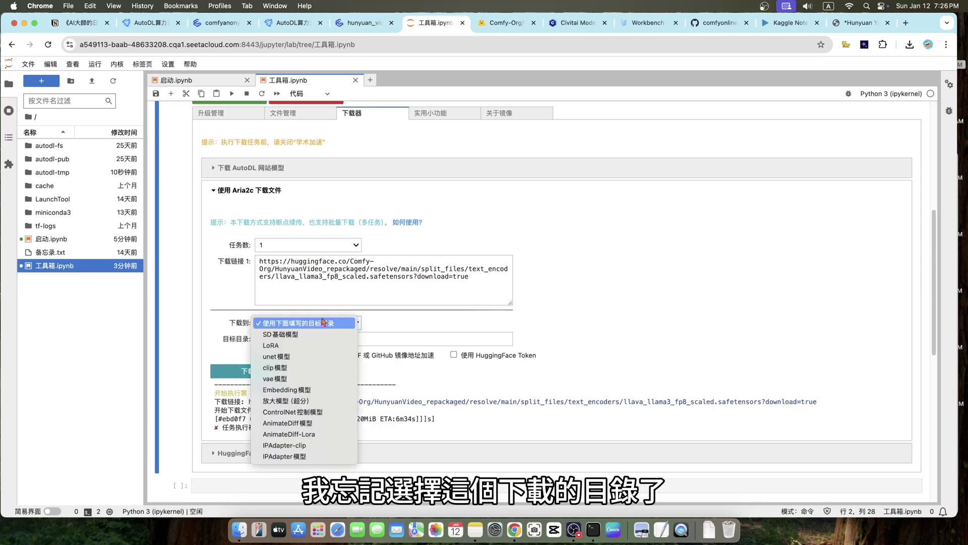
{"action": "left_click", "coordinate": [322, 323]}
{"action": "left_click", "coordinate": [327, 324]}
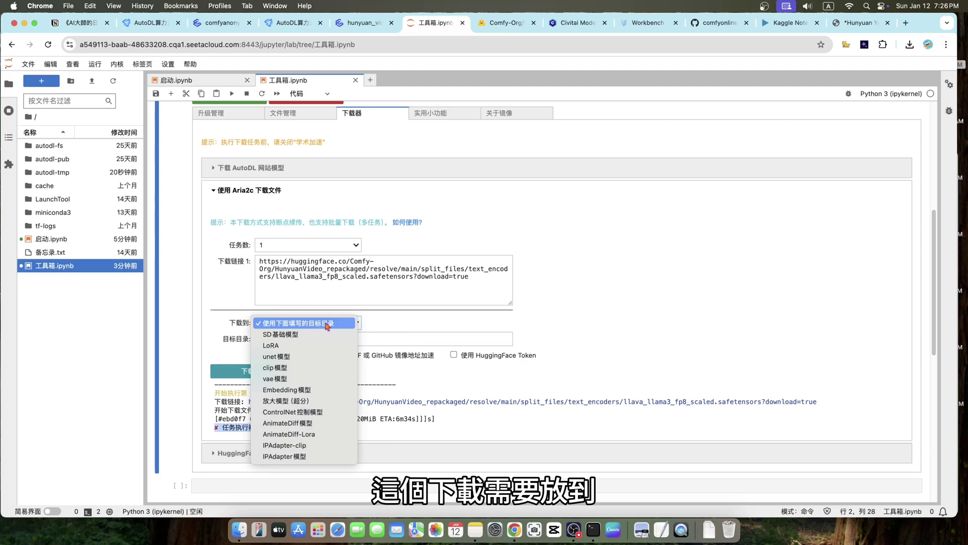
{"action": "left_click", "coordinate": [327, 324]}
{"action": "key", "text": "ctrl+shift+Tab"}
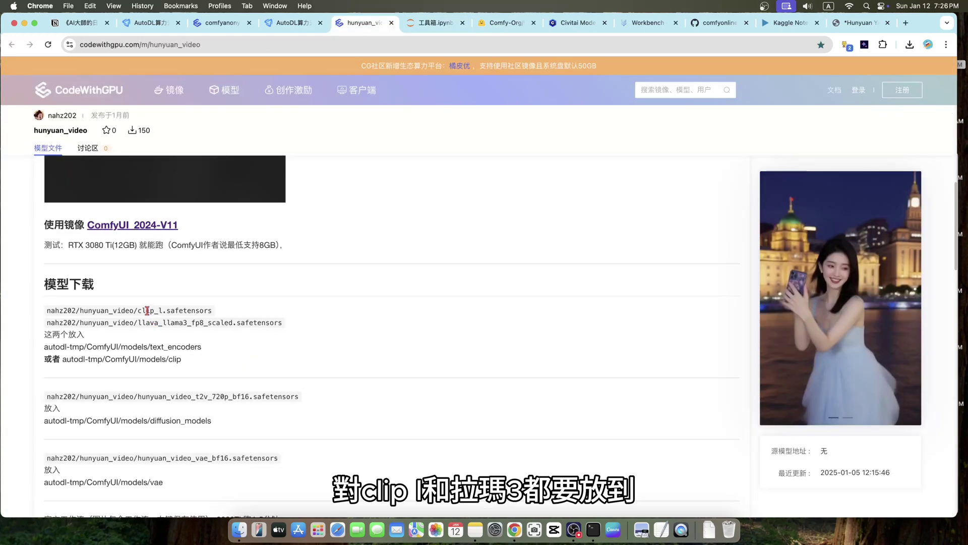
{"action": "double_click", "coordinate": [181, 323]}
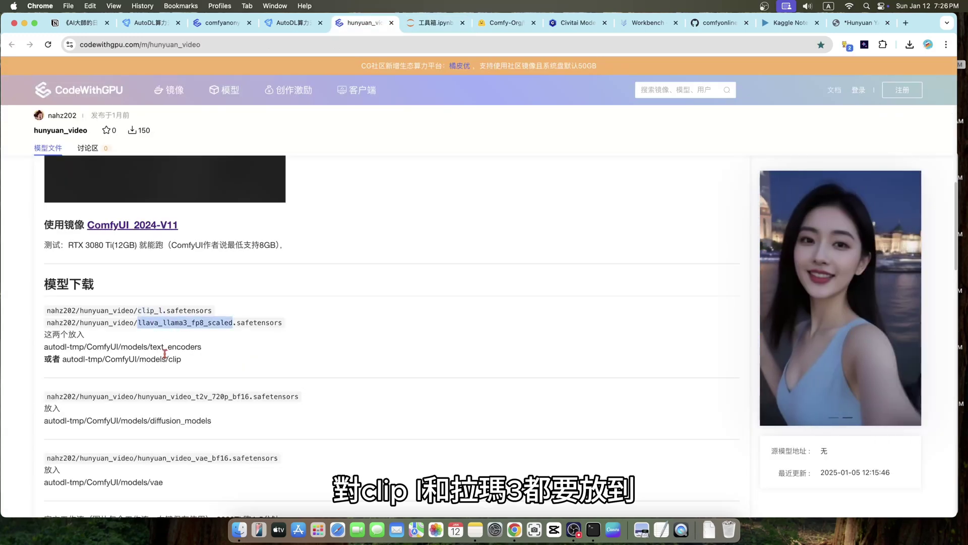
{"action": "left_click_drag", "start_coordinate": [138, 359], "coordinate": [207, 363]}
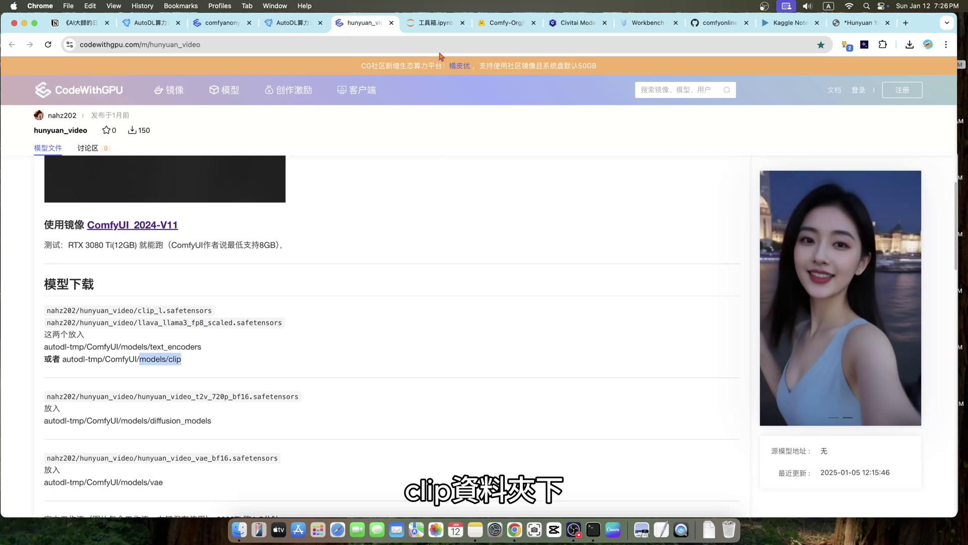
{"action": "left_click", "coordinate": [433, 26]}
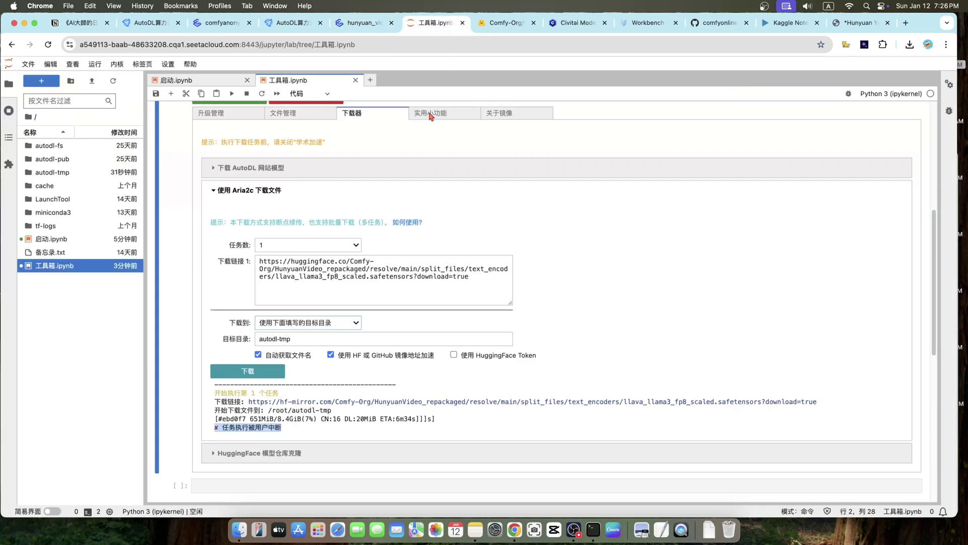
Set the Aria2c download destination to clip模型 and start downloading llava_llama3_fp8_scaled.safetensors
{"action": "left_click", "coordinate": [320, 324]}
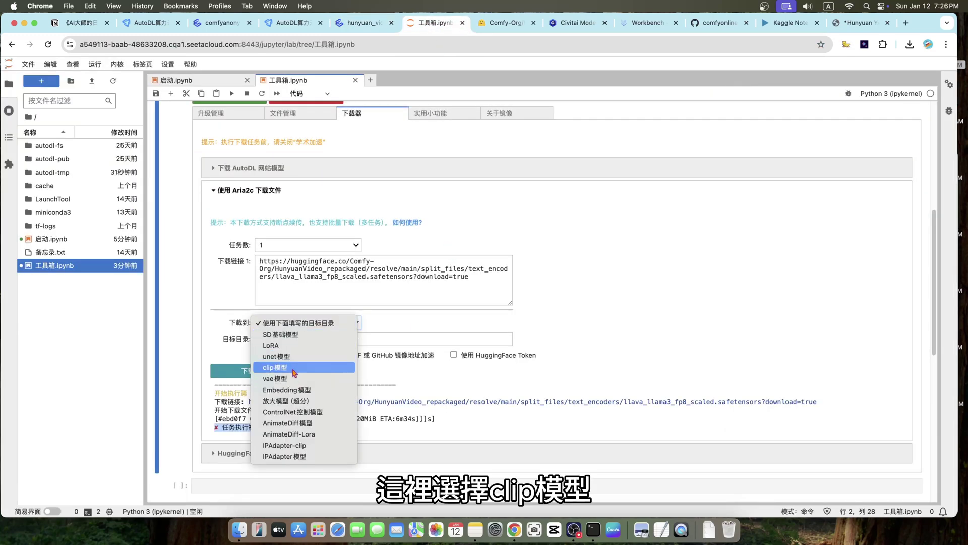
{"action": "left_click", "coordinate": [292, 370]}
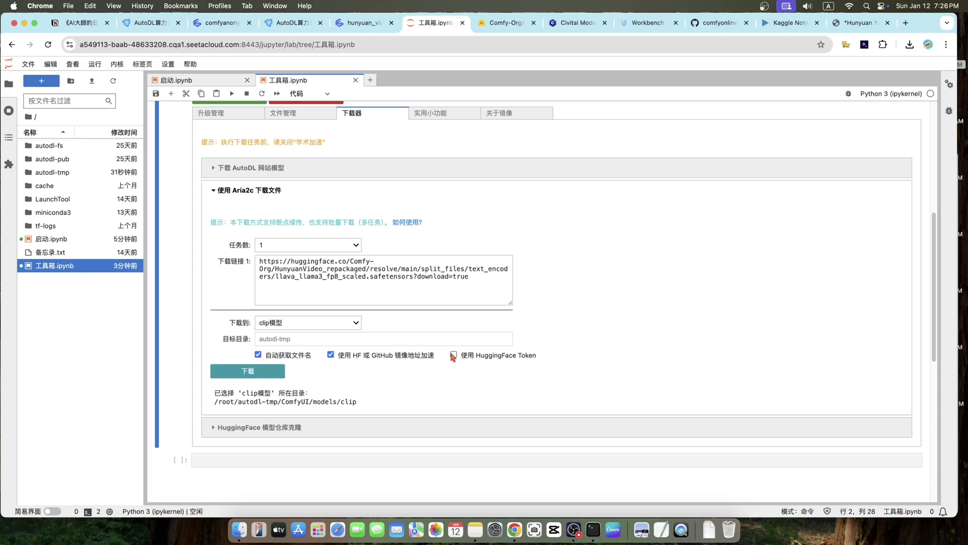
{"action": "left_click", "coordinate": [254, 375]}
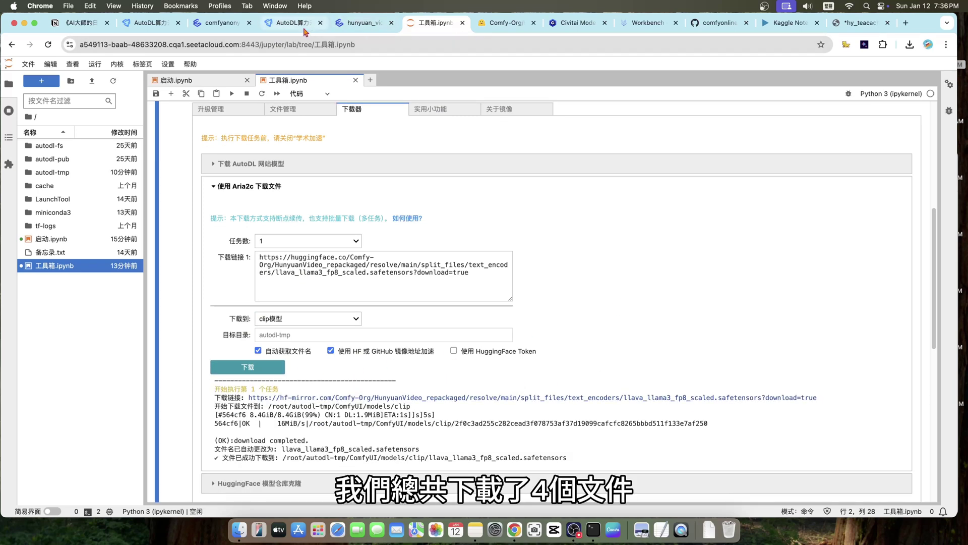
Check the 移動文件 paths in the Notion notes and open the 移动/复制文件 form in 工具箱.ipynb, set to 迁移文件
{"action": "left_click", "coordinate": [95, 26]}
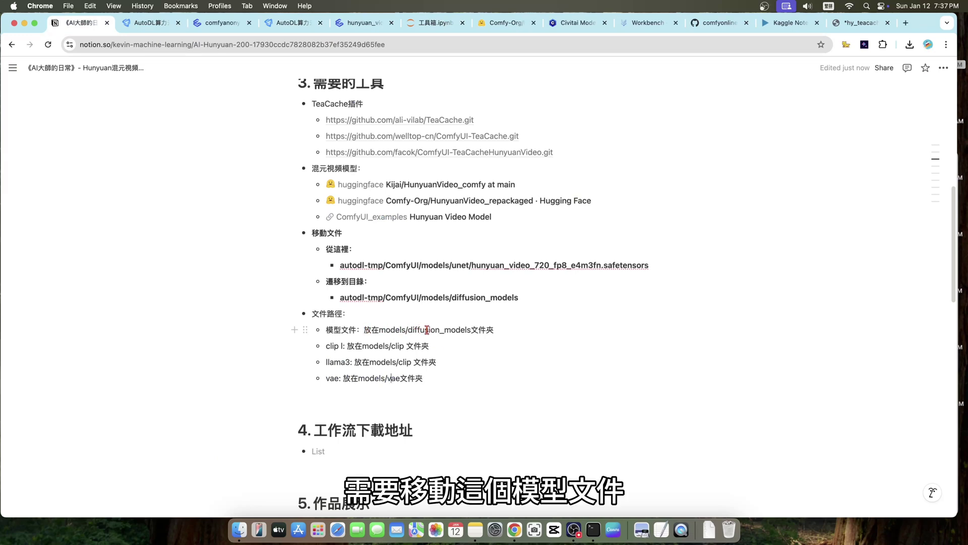
{"action": "left_click", "coordinate": [457, 264]}
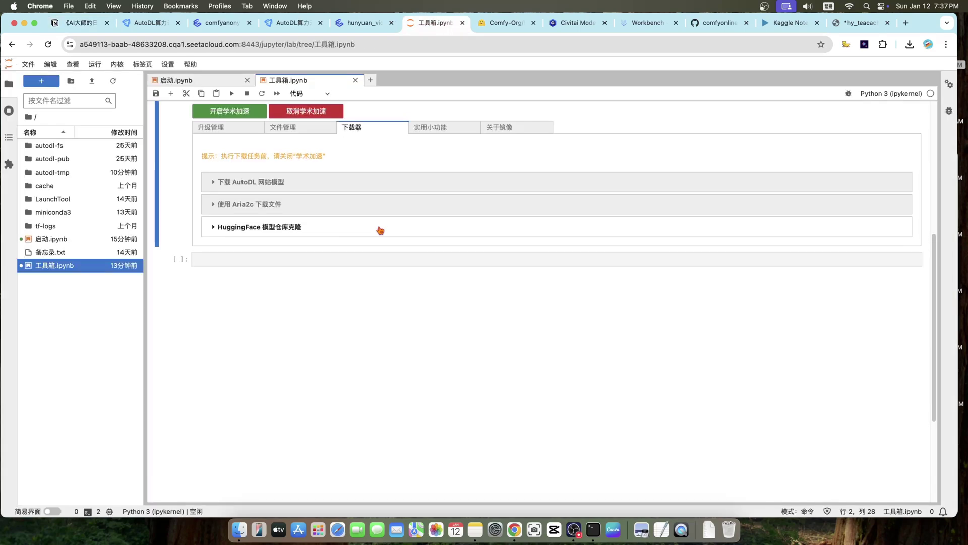
{"action": "scroll", "coordinate": [380, 229], "scroll_direction": "up", "scroll_amount": 2}
{"action": "left_click", "coordinate": [295, 159]}
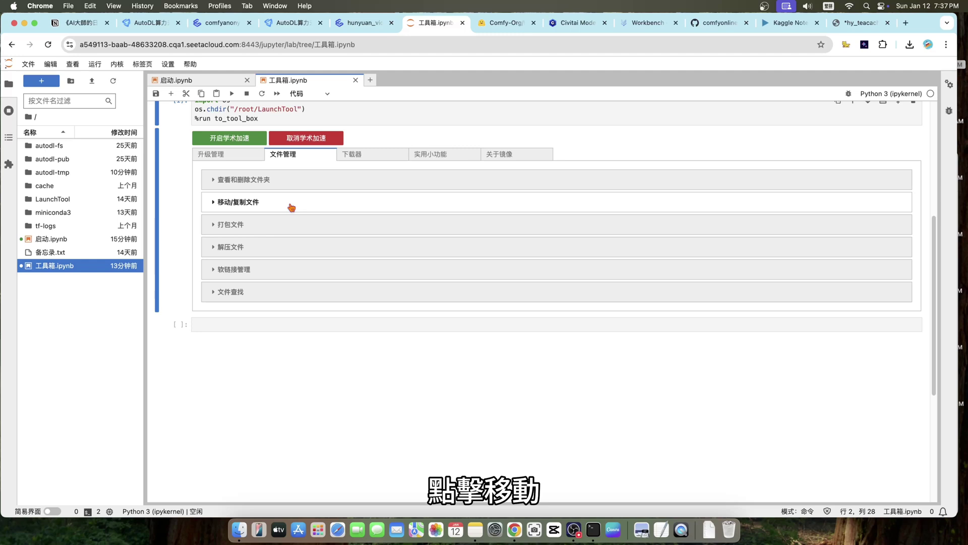
{"action": "left_click", "coordinate": [291, 207]}
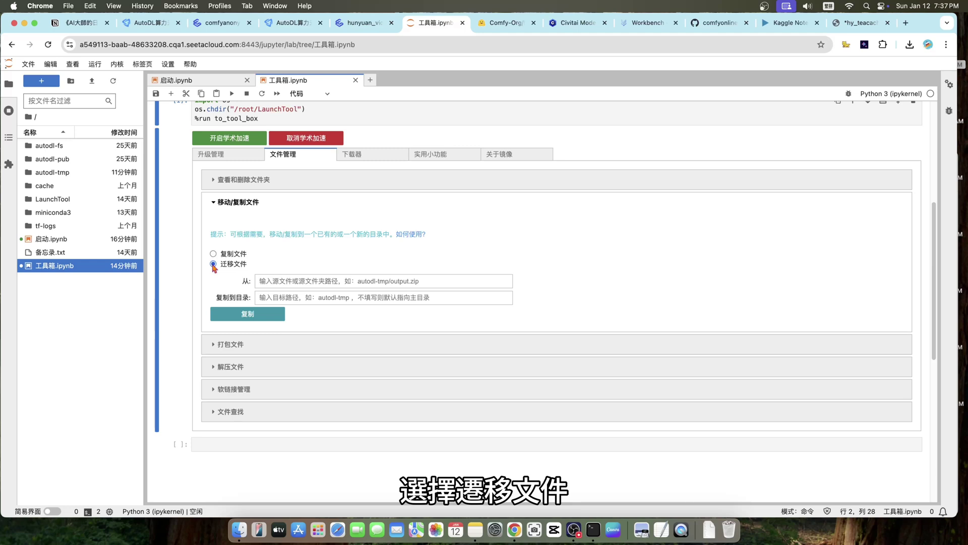
Copy the source path autodl-tmp/ComfyUI/models/unet/hunyuan_video_720_fp8_e4m3fn.safetensors from the Notion notes into the migration form
{"action": "key", "text": "super+1"}
{"action": "left_click_drag", "start_coordinate": [340, 264], "coordinate": [656, 265]}
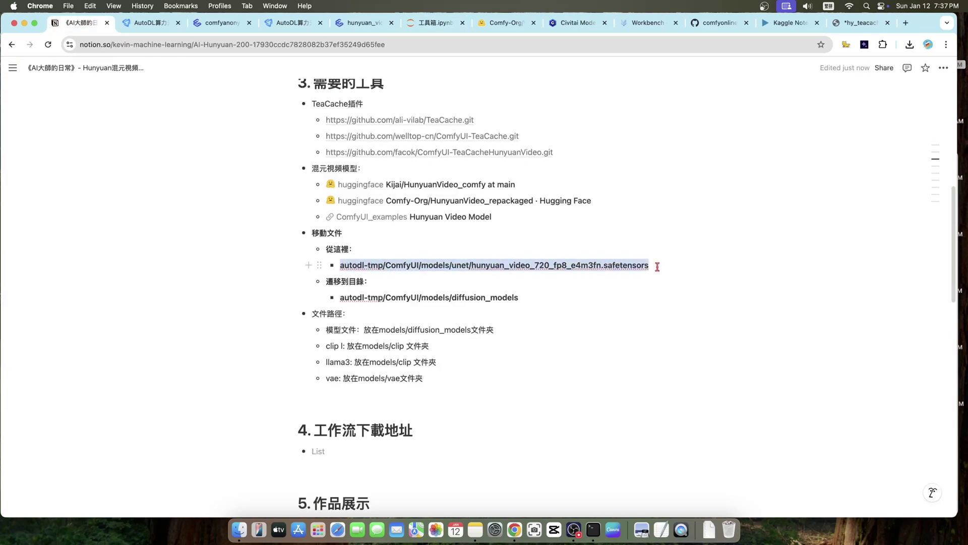
{"action": "key", "text": "super+c"}
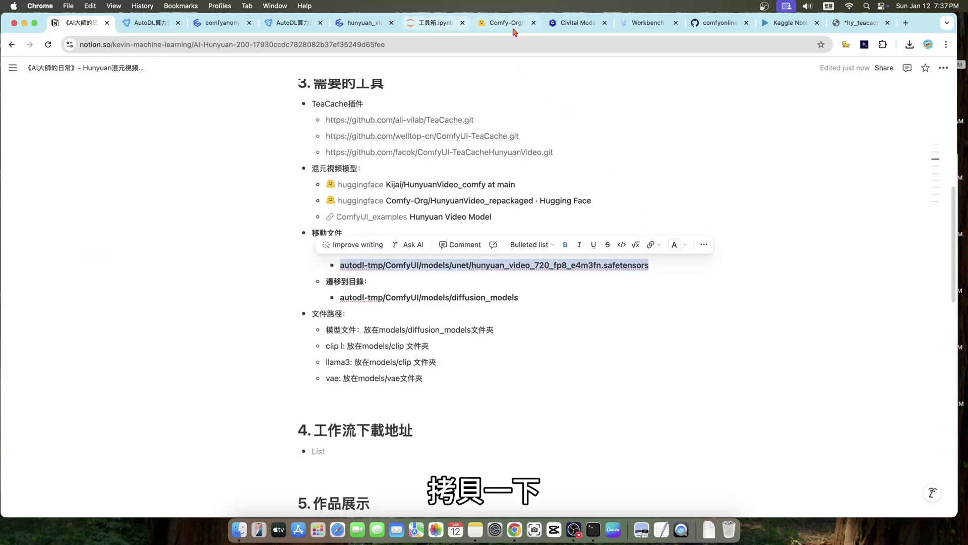
{"action": "left_click", "coordinate": [437, 22]}
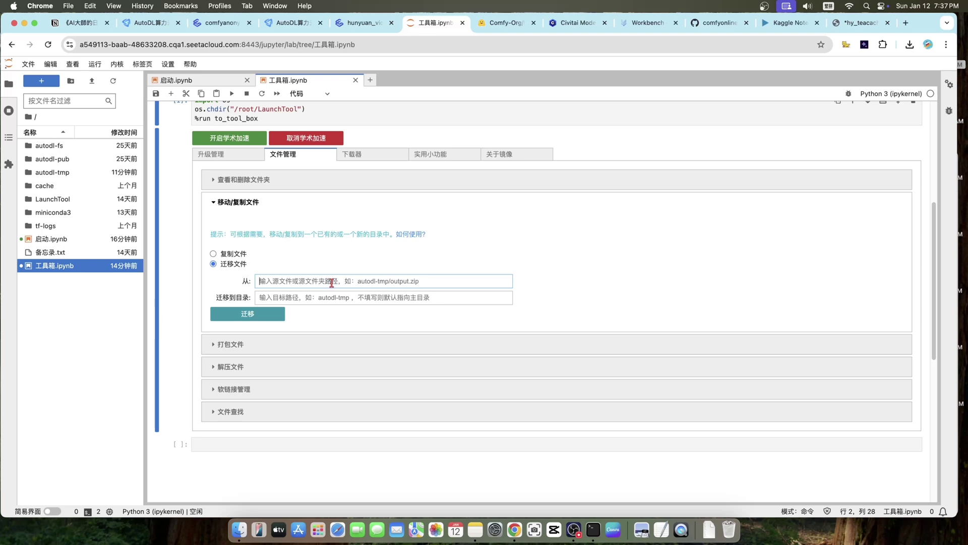
{"action": "key", "text": "super+v"}
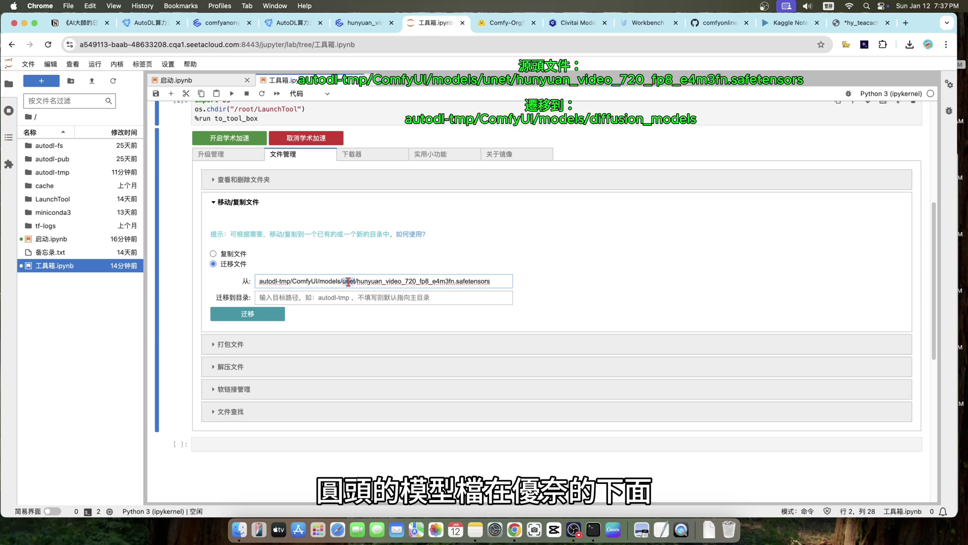
{"action": "left_click", "coordinate": [398, 281]}
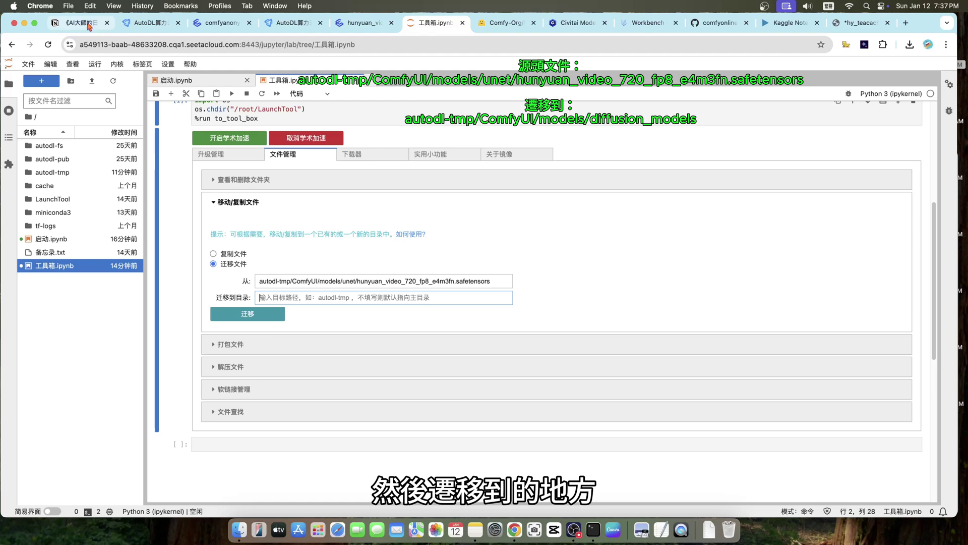
Copy autodl-tmp/ComfyUI/models/diffusion_models from the Notion notes as the migration's target directory and run the migration
{"action": "left_click", "coordinate": [81, 23]}
{"action": "left_click_drag", "start_coordinate": [340, 297], "coordinate": [544, 298]}
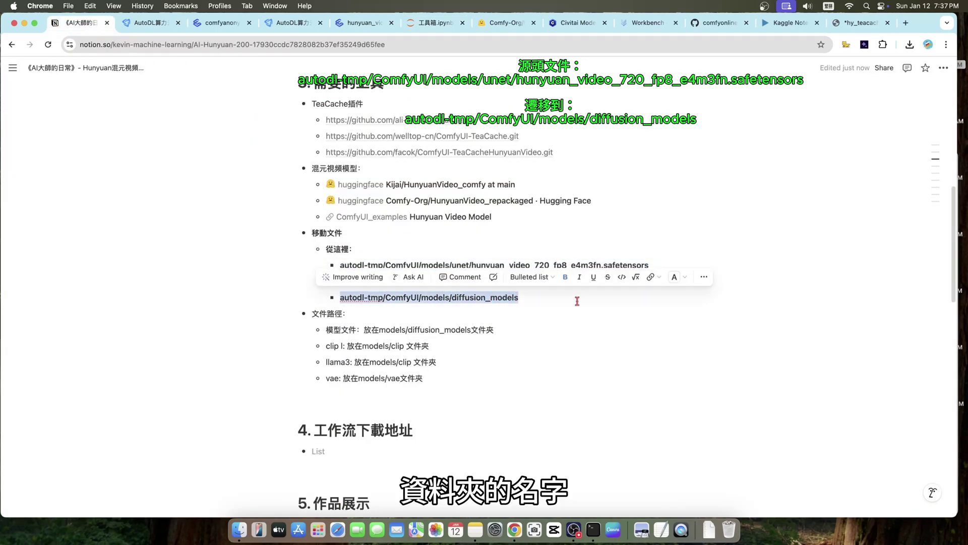
{"action": "left_click", "coordinate": [422, 23]}
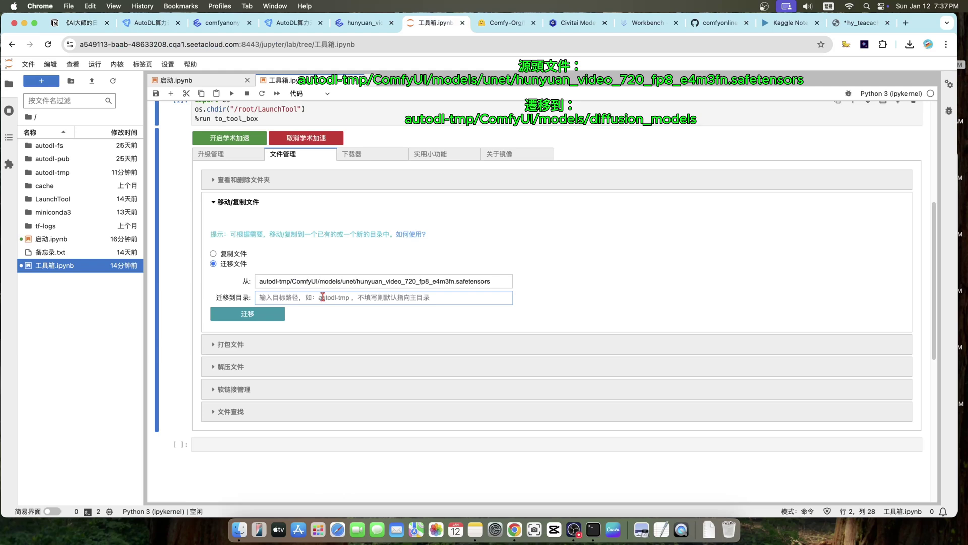
{"action": "key", "text": "super+v"}
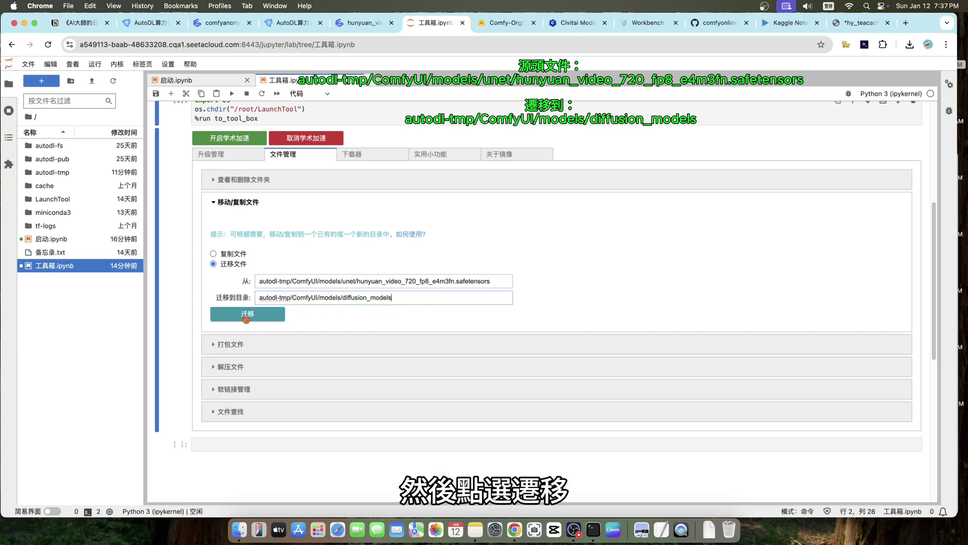
{"action": "left_click", "coordinate": [246, 315]}
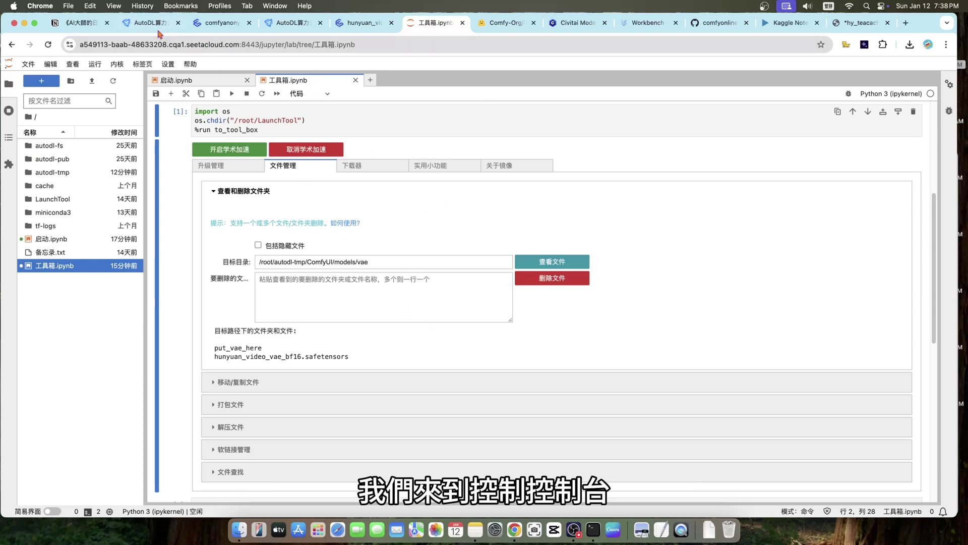
Show the Linux/Mac access instructions for the 自定义服务 of the running RTX 4090D instance in the AutoDL console
{"action": "left_click", "coordinate": [286, 24]}
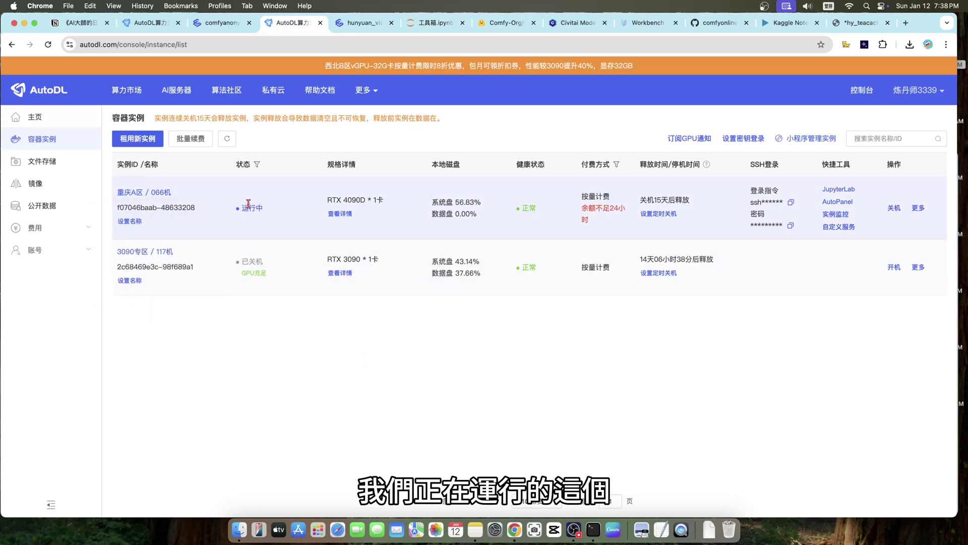
{"action": "left_click", "coordinate": [837, 228]}
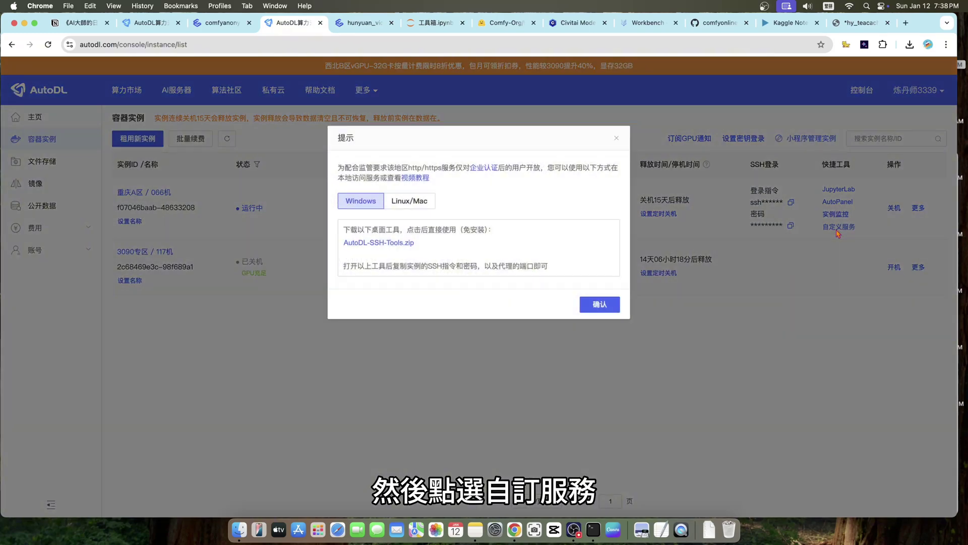
{"action": "left_click", "coordinate": [409, 202]}
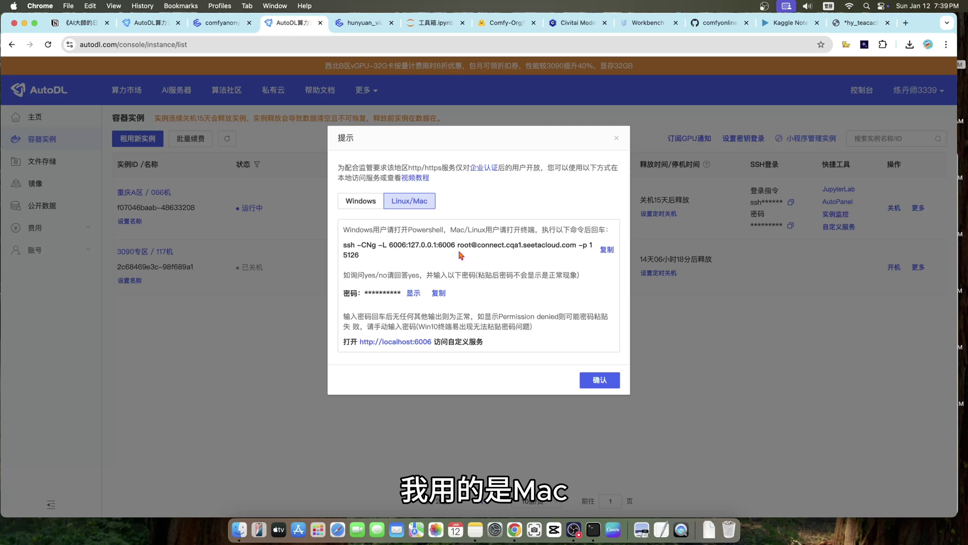
{"action": "double_click", "coordinate": [425, 230]}
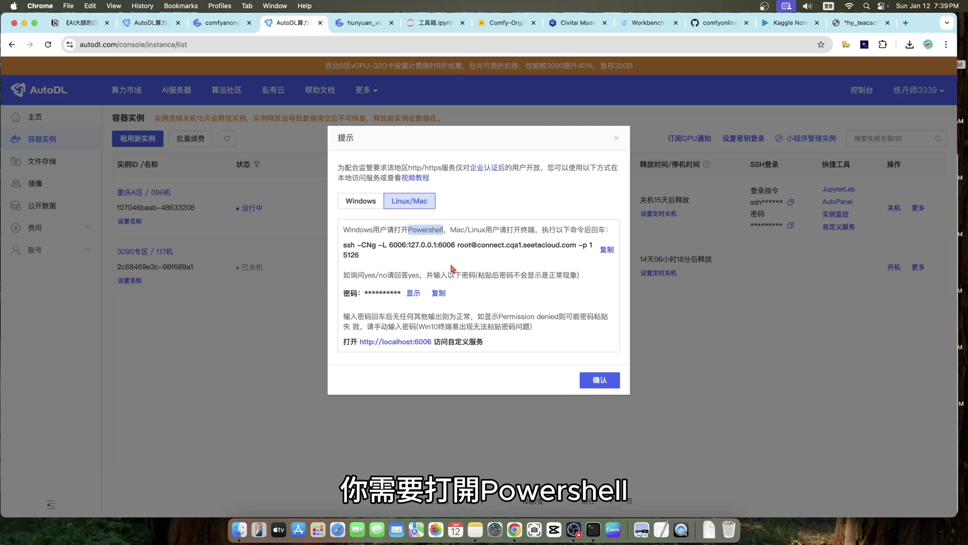
Open Terminal and place its window beside the AutoDL connection instructions
{"action": "key", "text": "super+space"}
{"action": "key", "text": "BackSpace"}
{"action": "type", "text": "ter"}
{"action": "key", "text": "Return"}
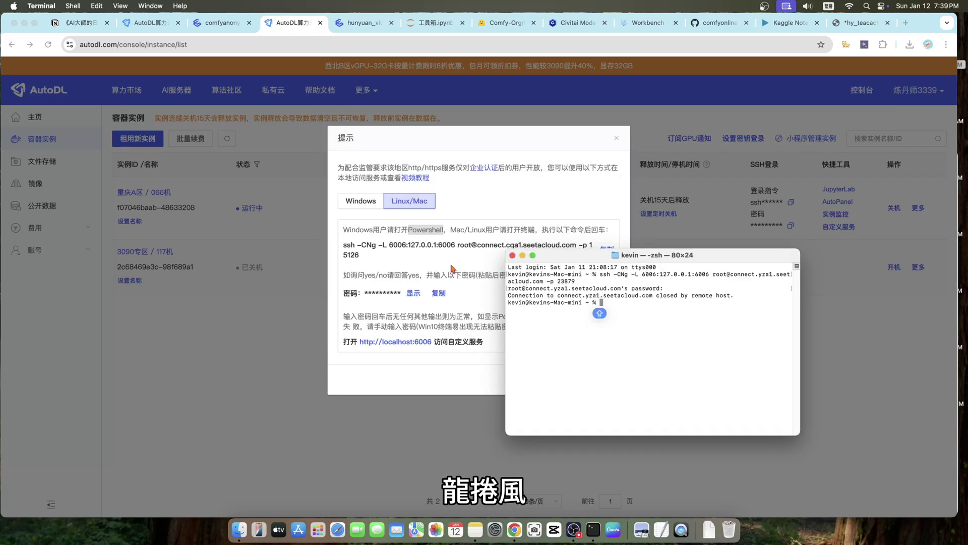
{"action": "left_click_drag", "start_coordinate": [534, 254], "coordinate": [637, 257]}
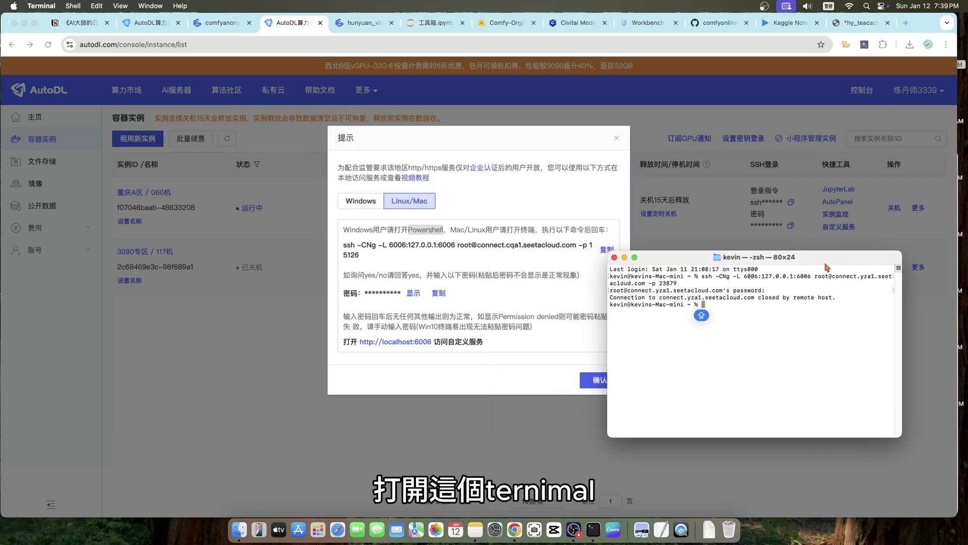
Copy the SSH port-forwarding command for port 6006 from AutoDL, run it in Terminal and answer yes to continue connecting
{"action": "left_click", "coordinate": [523, 256]}
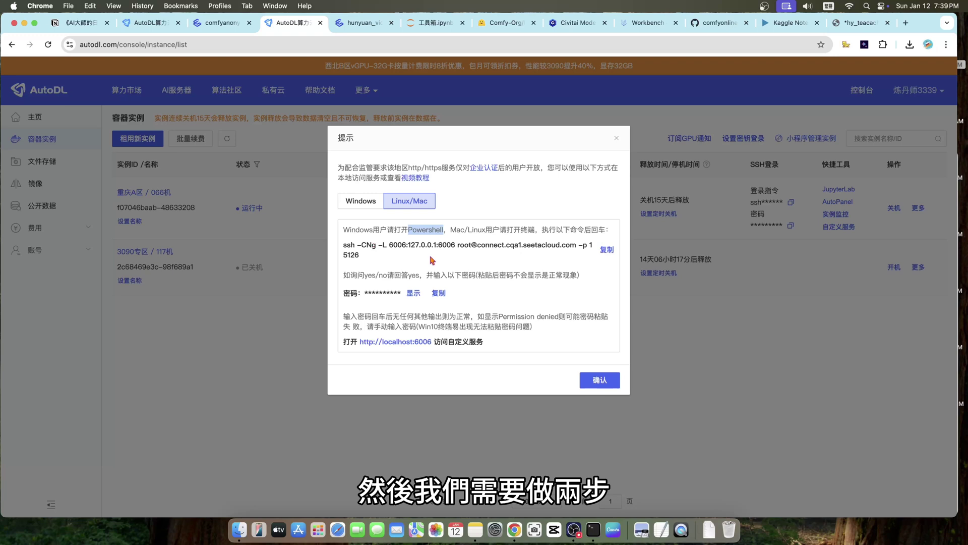
{"action": "left_click", "coordinate": [607, 249]}
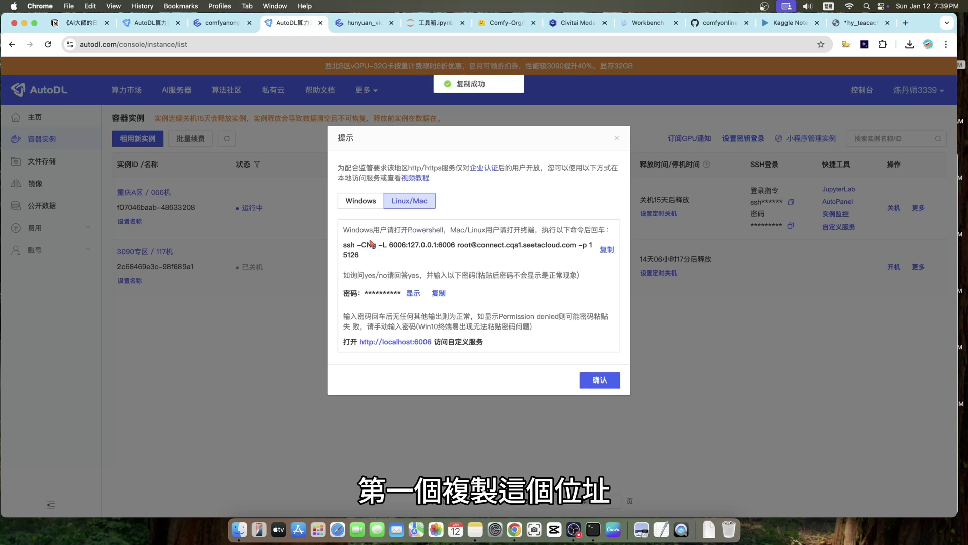
{"action": "key", "text": "super+Tab"}
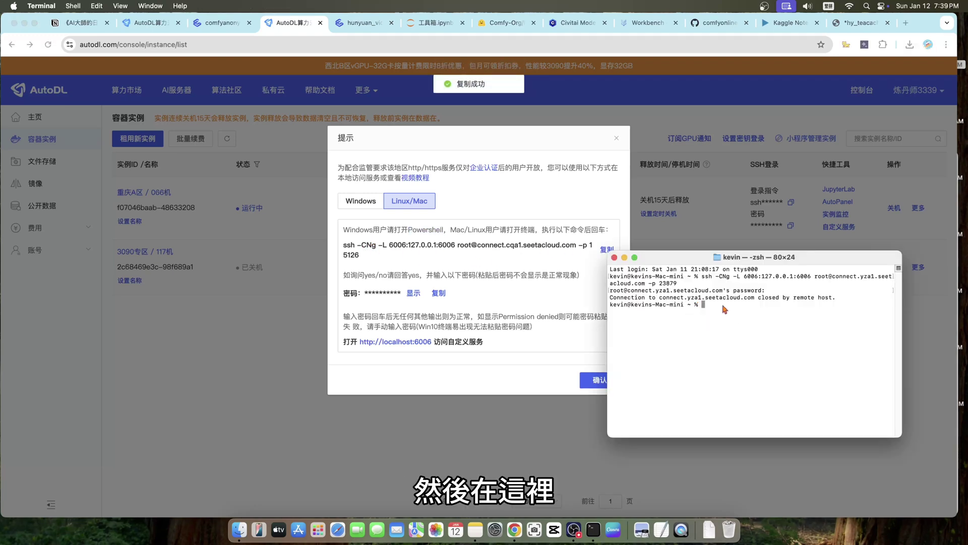
{"action": "right_click", "coordinate": [725, 306]}
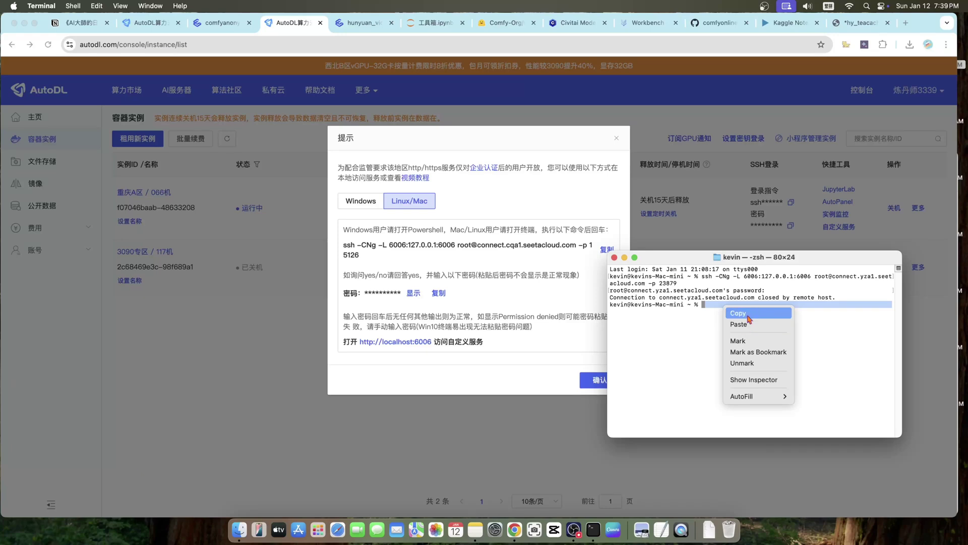
{"action": "left_click", "coordinate": [749, 325]}
{"action": "key", "text": "Return"}
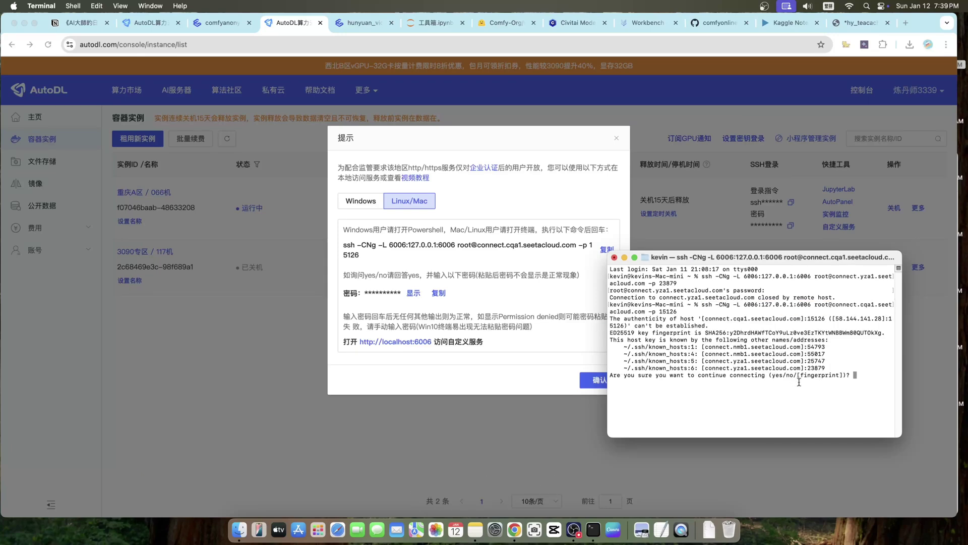
{"action": "type", "text": "ye"}
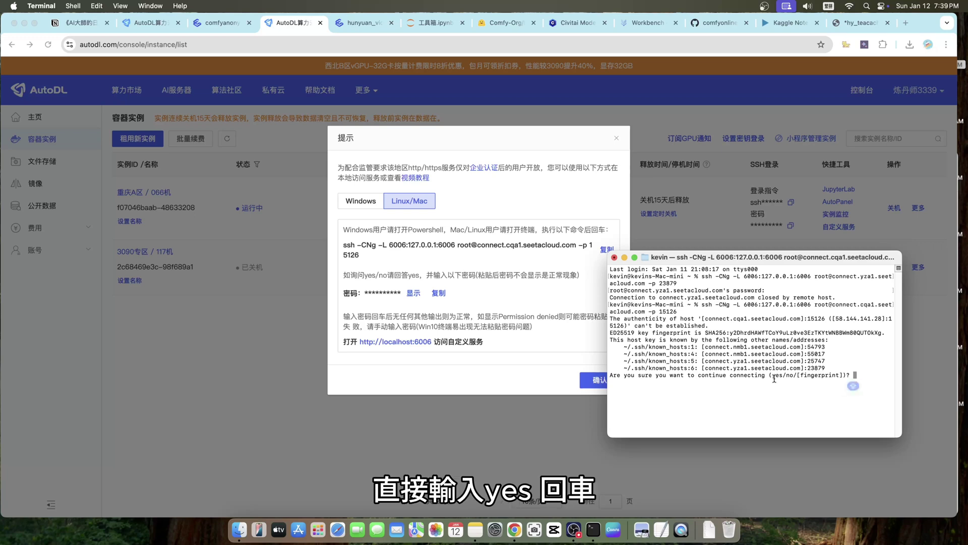
{"action": "type", "text": "s"}
{"action": "key", "text": "Return"}
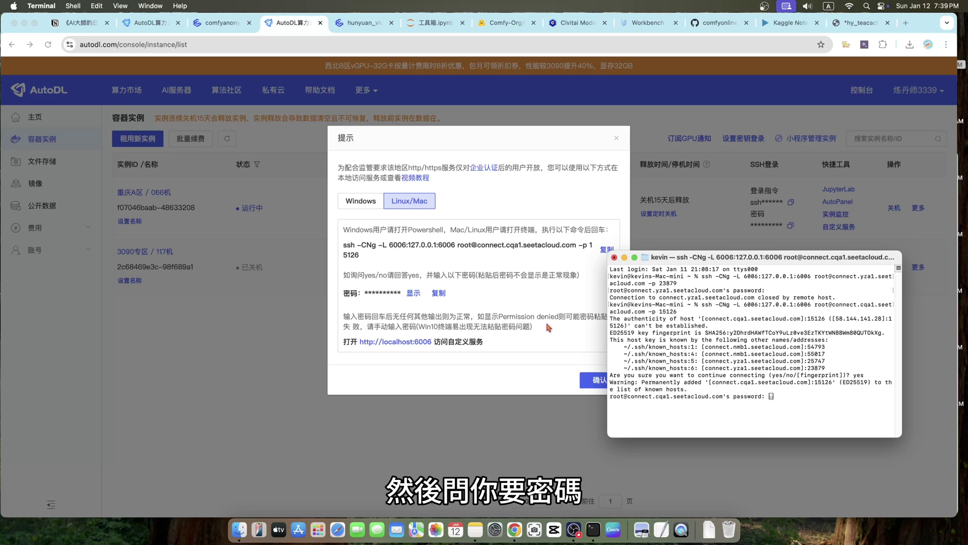
Copy the instance's SSH password from AutoDL and submit it at Terminal's password prompt
{"action": "left_click", "coordinate": [525, 304]}
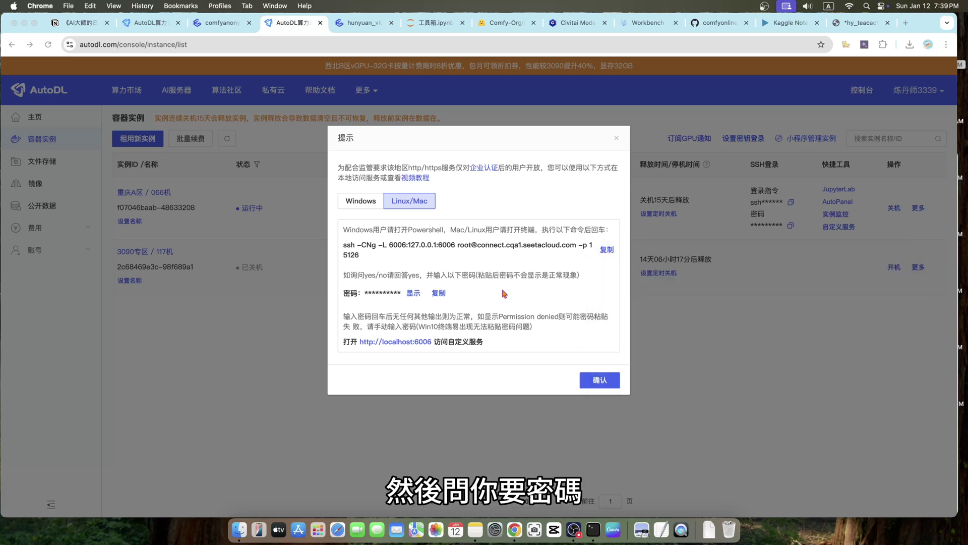
{"action": "left_click", "coordinate": [438, 293]}
{"action": "key", "text": "super+Tab"}
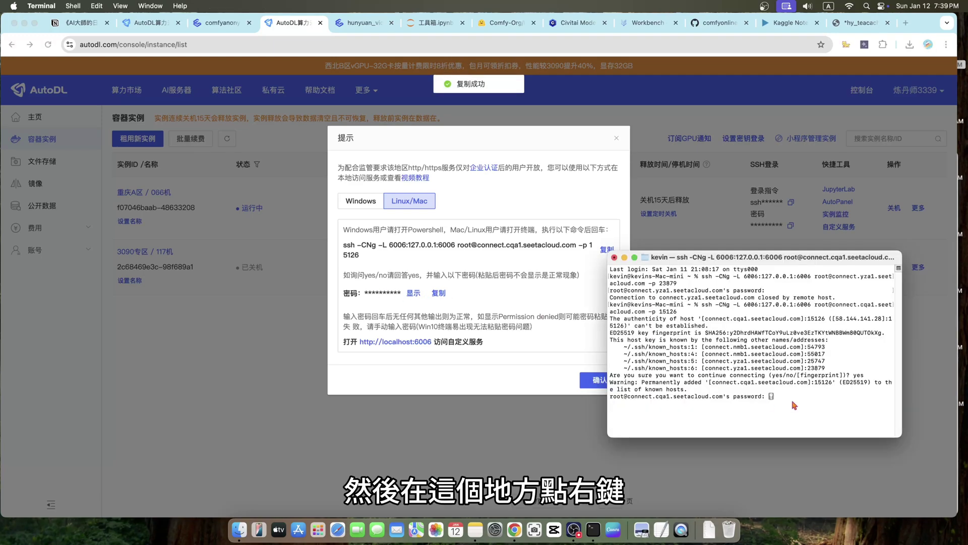
{"action": "right_click", "coordinate": [786, 400]}
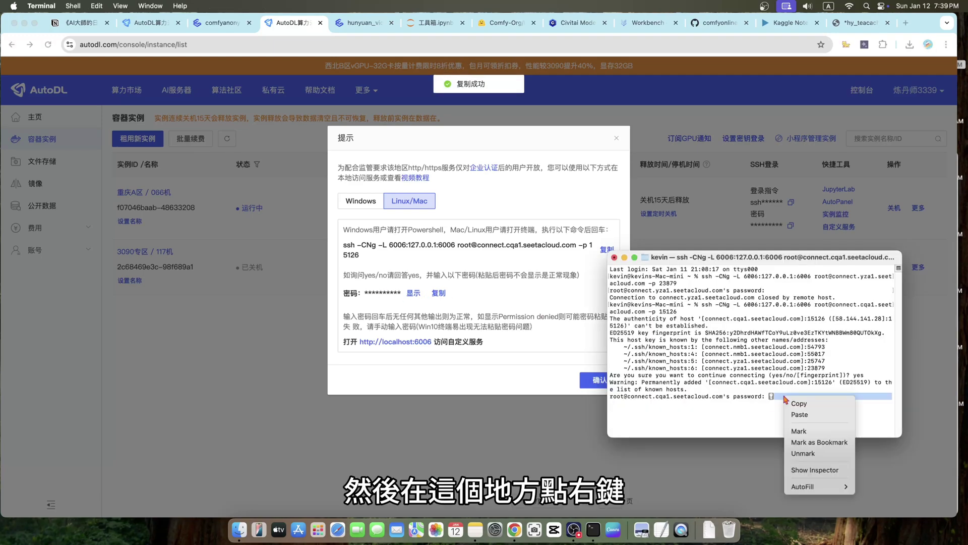
{"action": "left_click", "coordinate": [805, 415]}
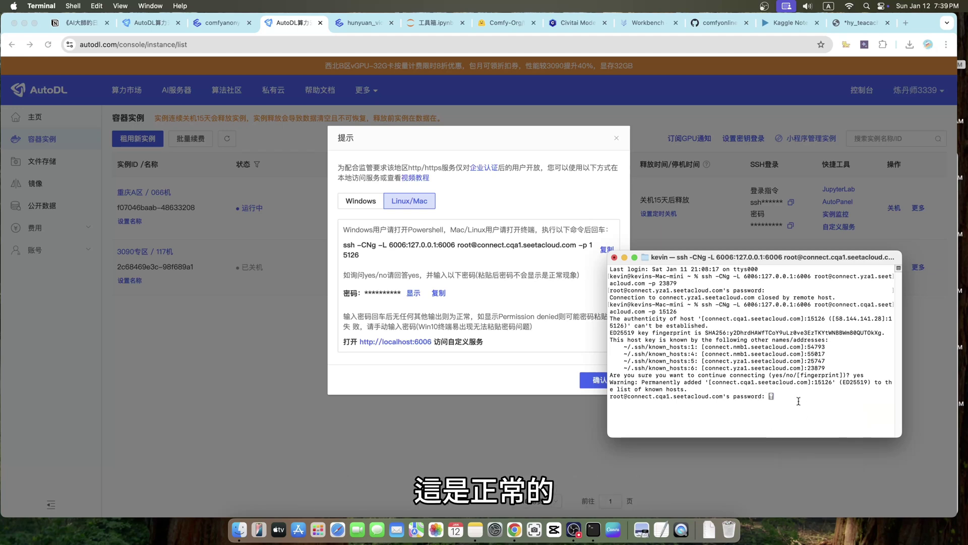
{"action": "key", "text": "Return"}
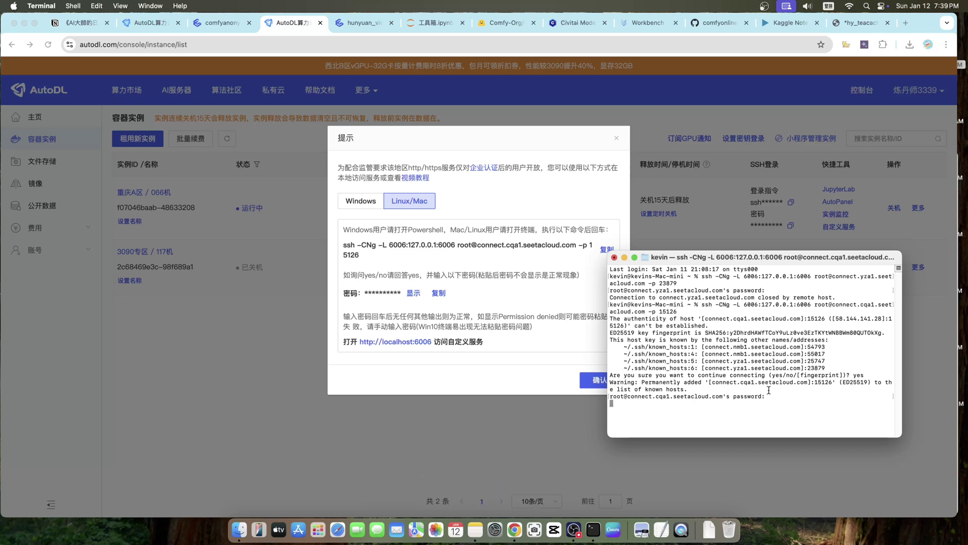
{"action": "left_click", "coordinate": [468, 379]}
{"action": "left_click", "coordinate": [409, 342]}
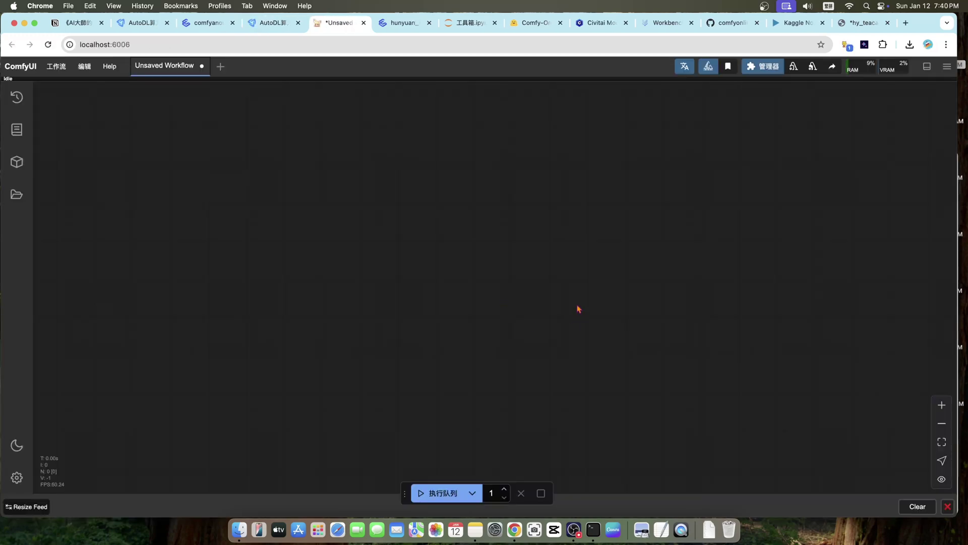
Load the official Hunyuan workflow PNG from the Downloads folder into ComfyUI
{"action": "key", "text": "ctrl+Up"}
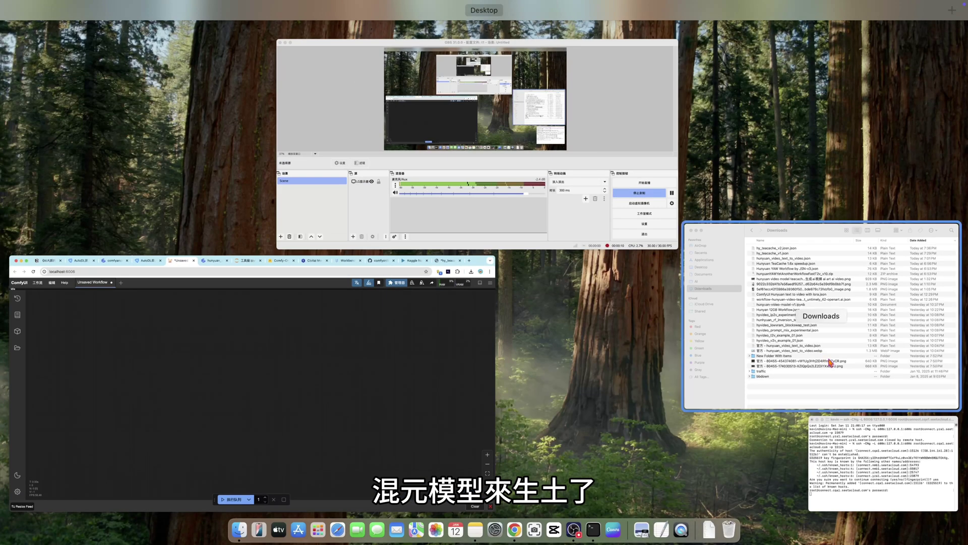
{"action": "left_click", "coordinate": [832, 362]}
{"action": "left_click_drag", "start_coordinate": [632, 425], "coordinate": [309, 287]}
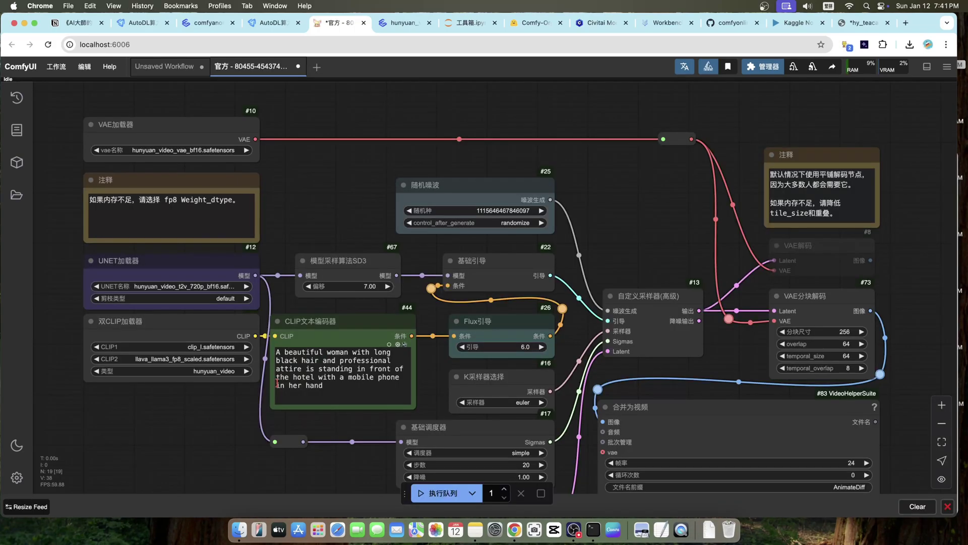
Set the UNET加载器 model to hunyuan_video_720_fp8_e4m3fn and keep llava_llama3_fp8_scaled.safetensors as CLIP2 in the 双CLIP加载器 node
{"action": "scroll", "coordinate": [227, 397], "scroll_direction": "up", "scroll_amount": 3}
{"action": "scroll", "coordinate": [227, 396], "scroll_direction": "down", "scroll_amount": 4}
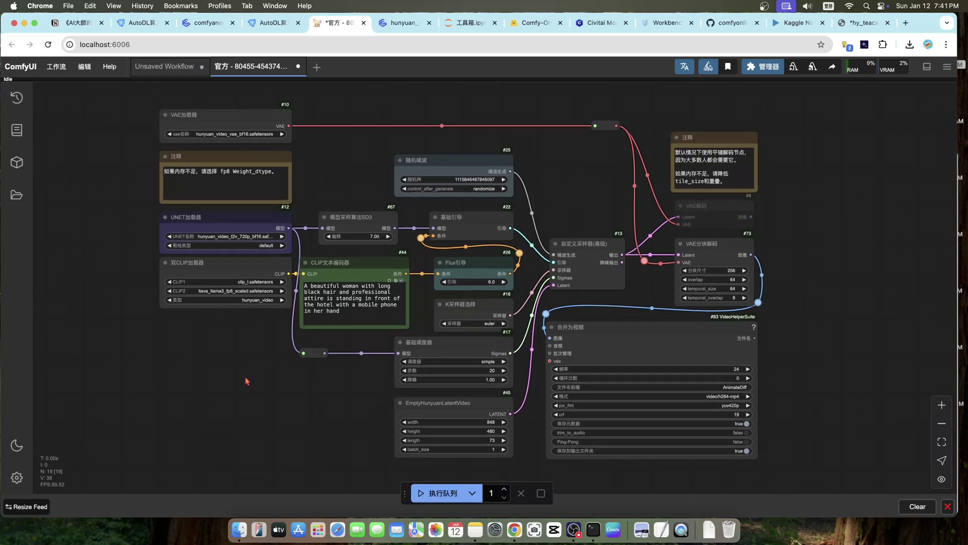
{"action": "scroll", "coordinate": [262, 394], "scroll_direction": "up", "scroll_amount": 2}
{"action": "scroll", "coordinate": [140, 191], "scroll_direction": "up", "scroll_amount": 2}
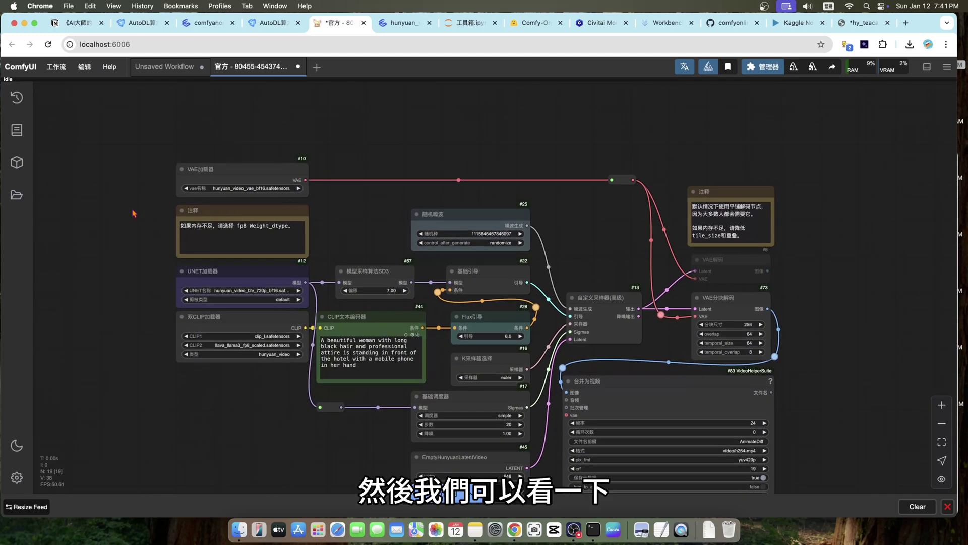
{"action": "scroll", "coordinate": [138, 195], "scroll_direction": "up", "scroll_amount": 4}
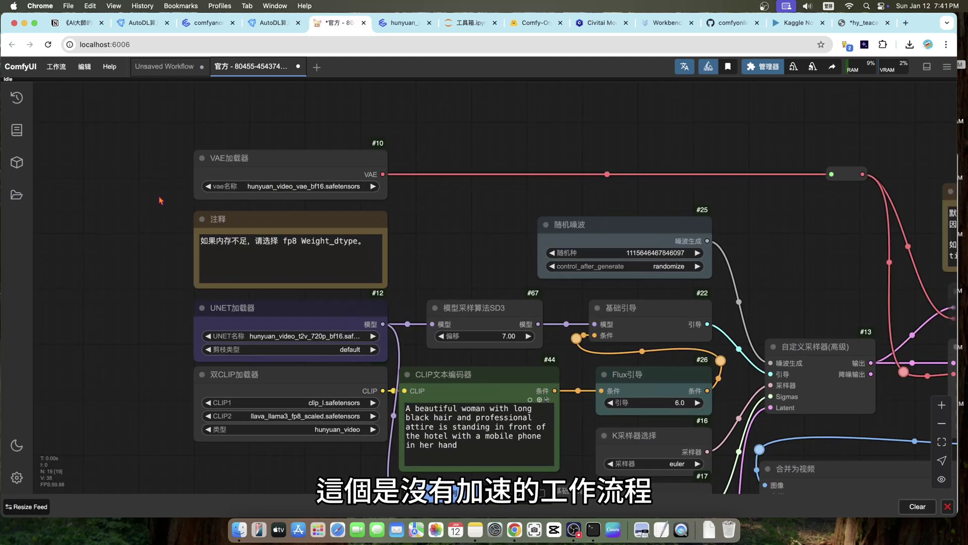
{"action": "scroll", "coordinate": [384, 225], "scroll_direction": "down", "scroll_amount": 3}
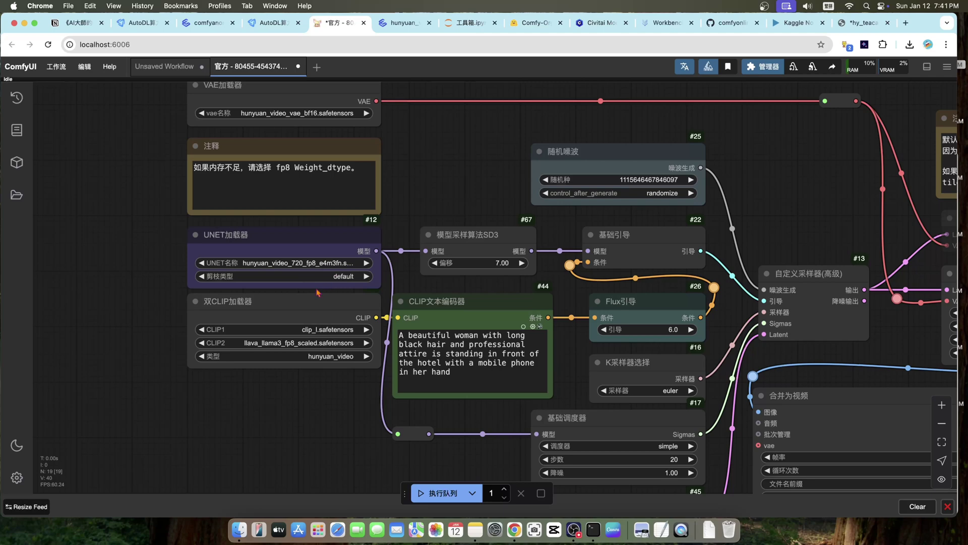
{"action": "scroll", "coordinate": [125, 283], "scroll_direction": "down", "scroll_amount": 1}
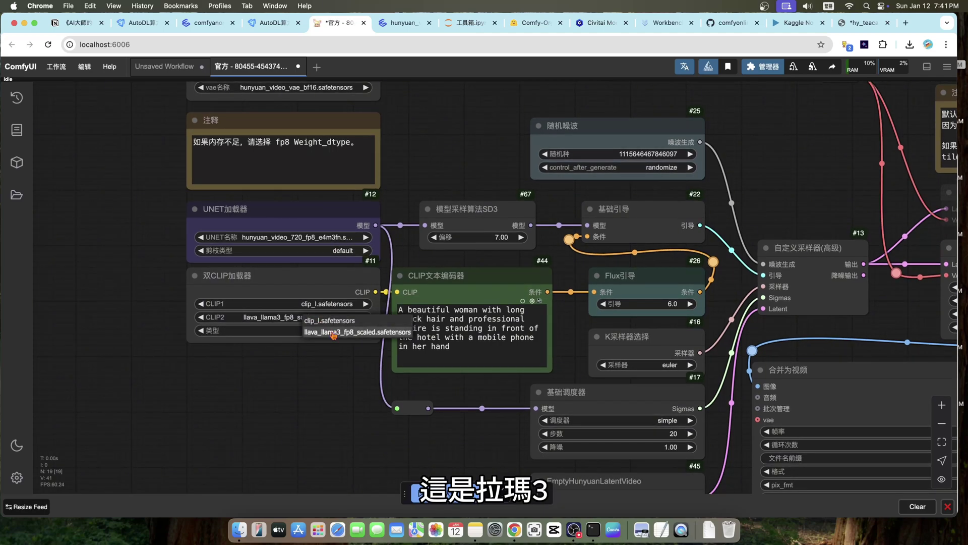
Set the EmptyHunyuanLatentVideo node's width to 432 and height to 768
{"action": "left_click_drag", "start_coordinate": [329, 371], "coordinate": [128, 241]}
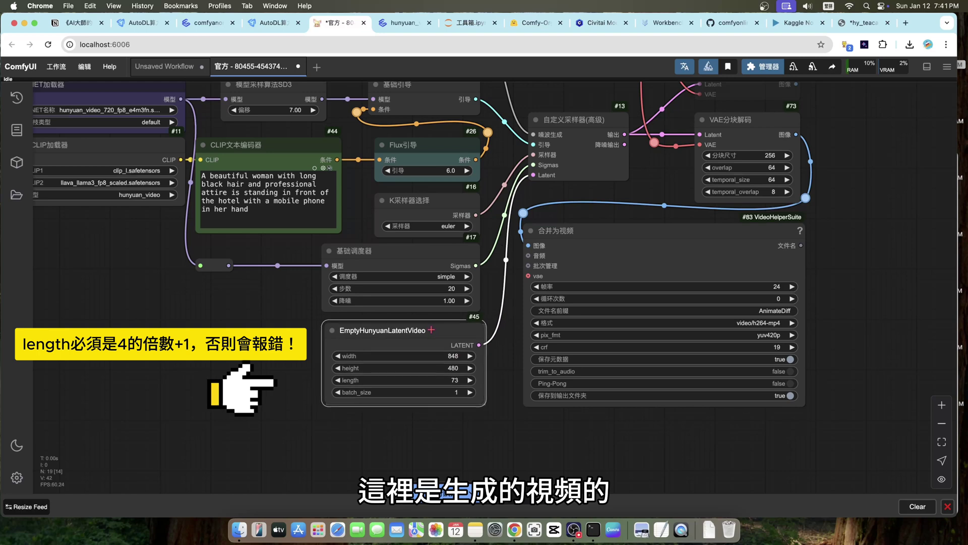
{"action": "left_click_drag", "start_coordinate": [431, 330], "coordinate": [428, 331]}
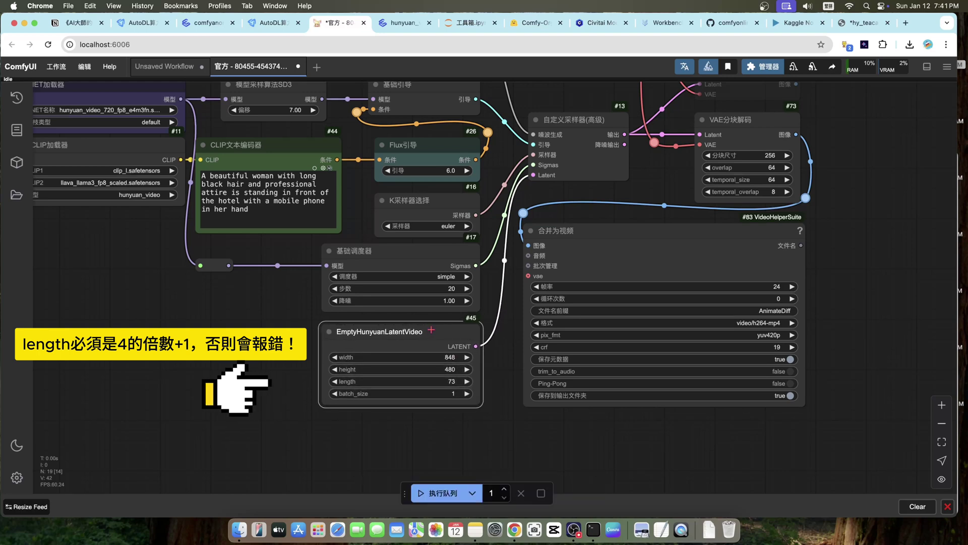
{"action": "left_click", "coordinate": [450, 357]}
{"action": "type", "text": "432"}
{"action": "key", "text": "Return"}
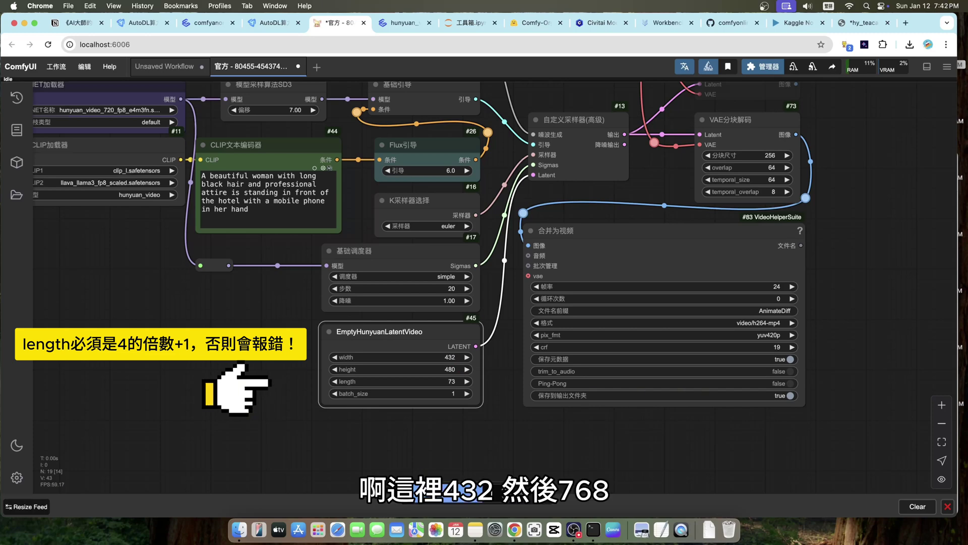
{"action": "left_click", "coordinate": [452, 371]}
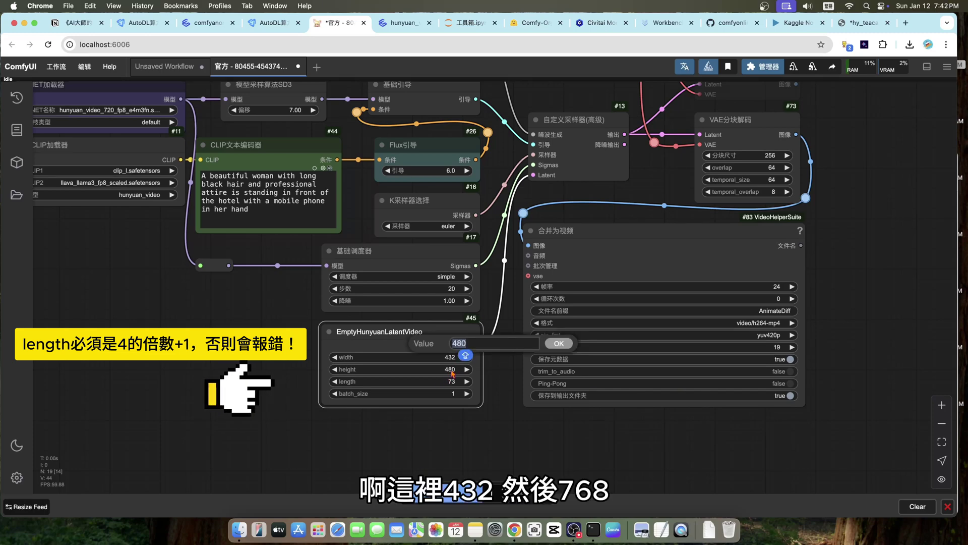
{"action": "key", "text": "Return"}
{"action": "scroll", "coordinate": [419, 396], "scroll_direction": "down", "scroll_amount": 1}
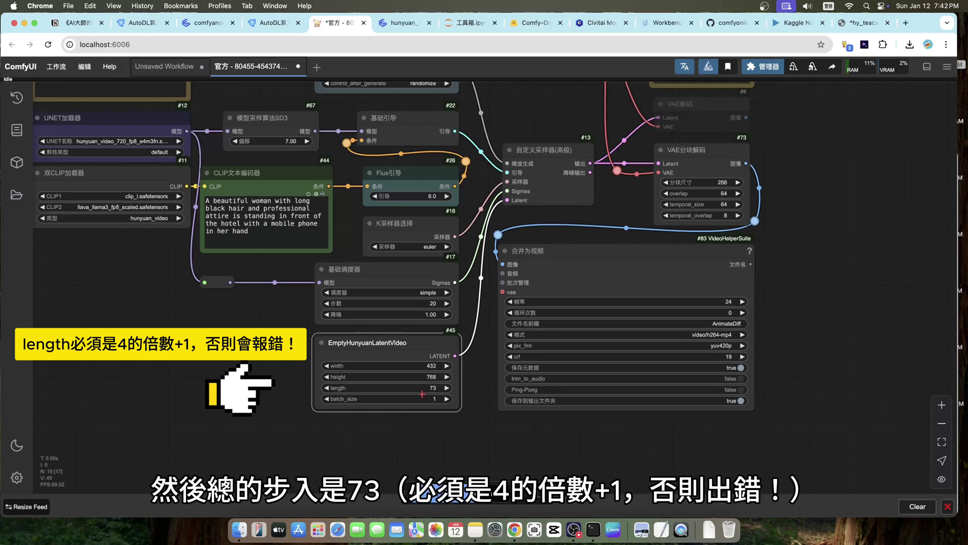
Review the frame rate in the 合并为视频 node and queue the workflow for execution
{"action": "scroll", "coordinate": [570, 348], "scroll_direction": "right", "scroll_amount": 2}
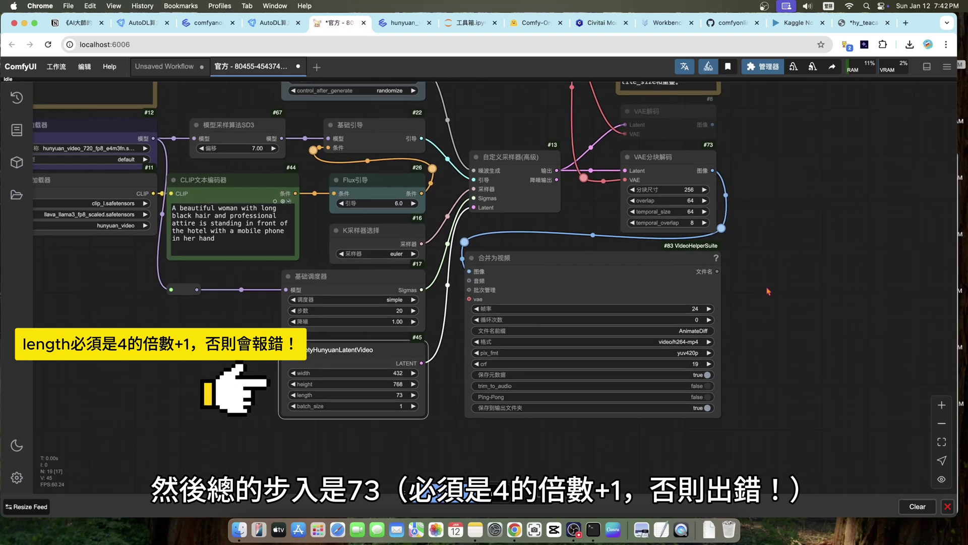
{"action": "scroll", "coordinate": [773, 284], "scroll_direction": "right", "scroll_amount": 3}
{"action": "left_click", "coordinate": [612, 302]}
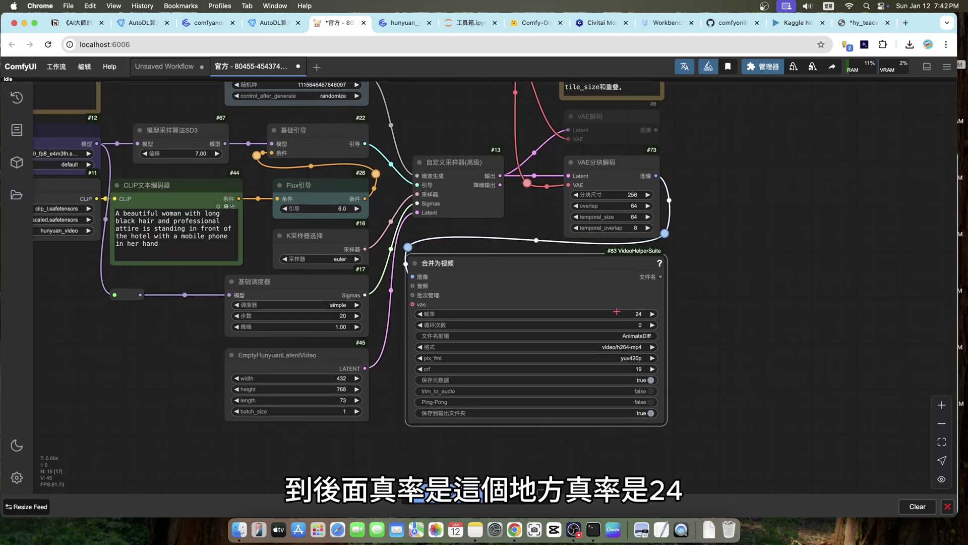
{"action": "scroll", "coordinate": [660, 322], "scroll_direction": "up", "scroll_amount": 2}
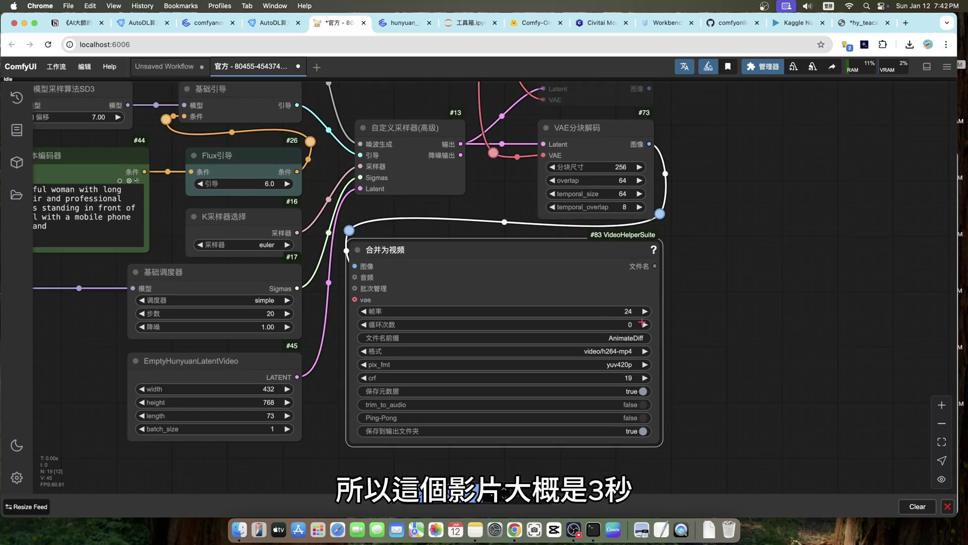
{"action": "scroll", "coordinate": [788, 322], "scroll_direction": "down", "scroll_amount": 3}
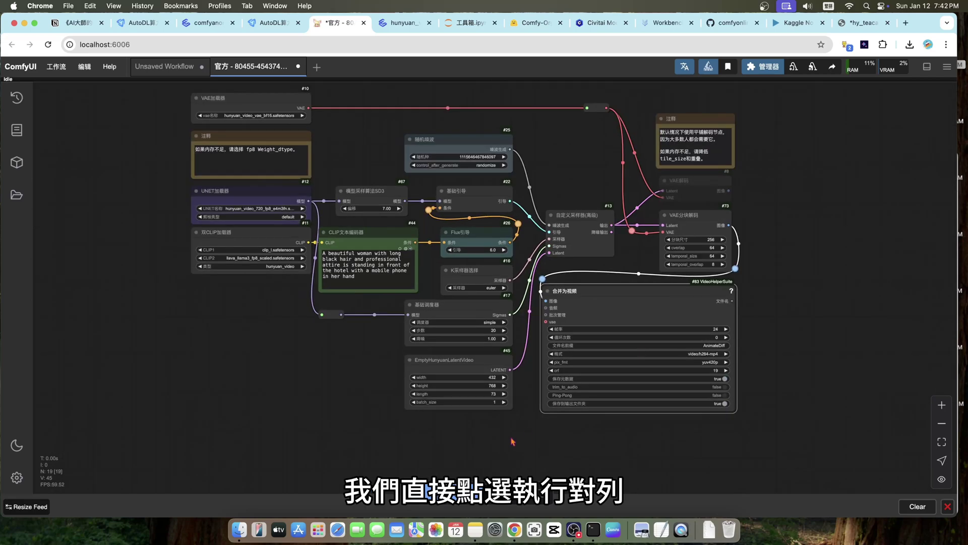
{"action": "left_click", "coordinate": [431, 493]}
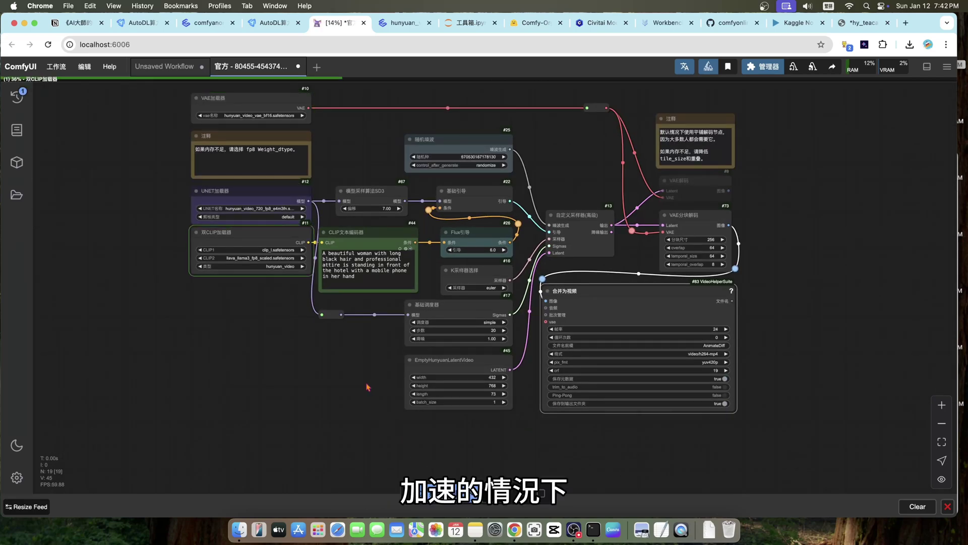
Examine the generated video's preview and quality in the 合并为视频 node
{"action": "left_click_drag", "start_coordinate": [358, 394], "coordinate": [345, 405]}
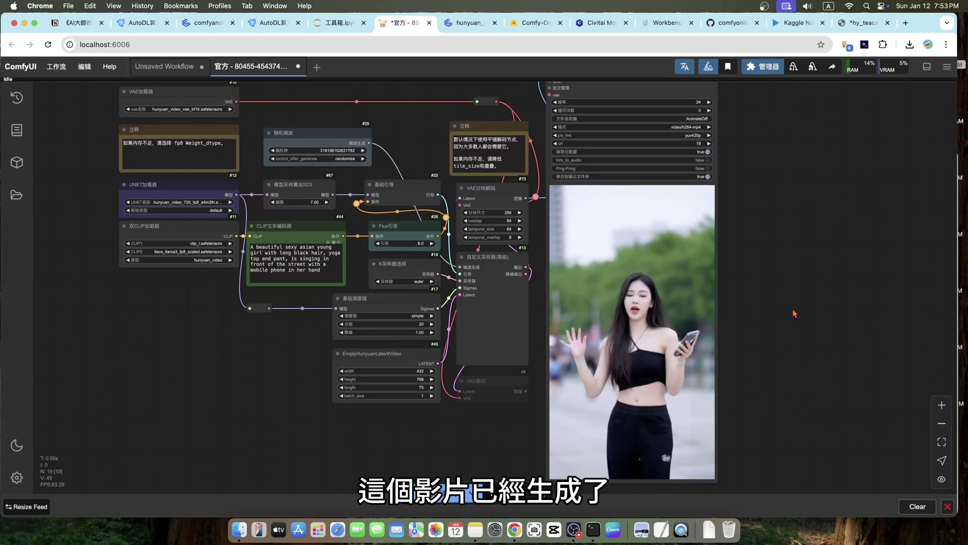
{"action": "scroll", "coordinate": [794, 313], "scroll_direction": "up", "scroll_amount": 2}
{"action": "left_click_drag", "start_coordinate": [776, 325], "coordinate": [768, 309]}
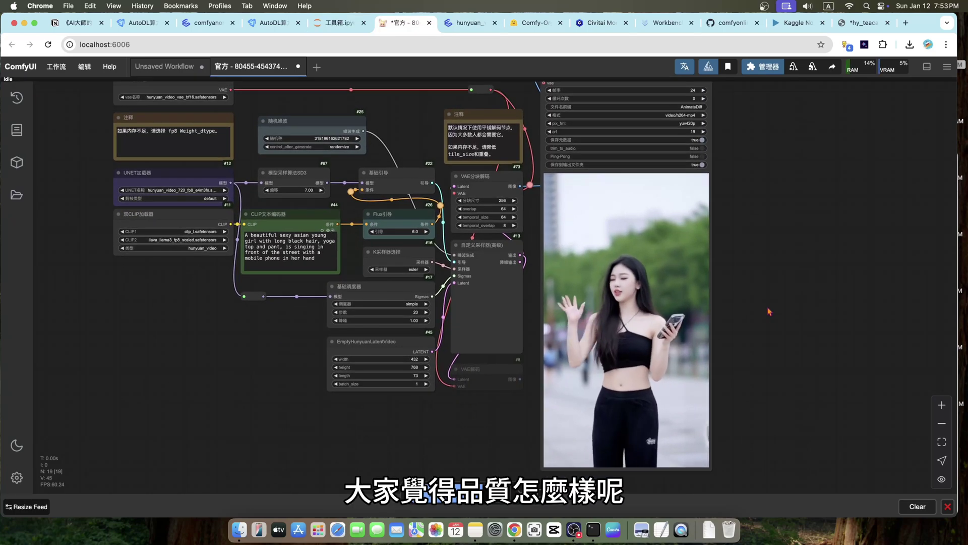
{"action": "scroll", "coordinate": [773, 303], "scroll_direction": "up", "scroll_amount": 2}
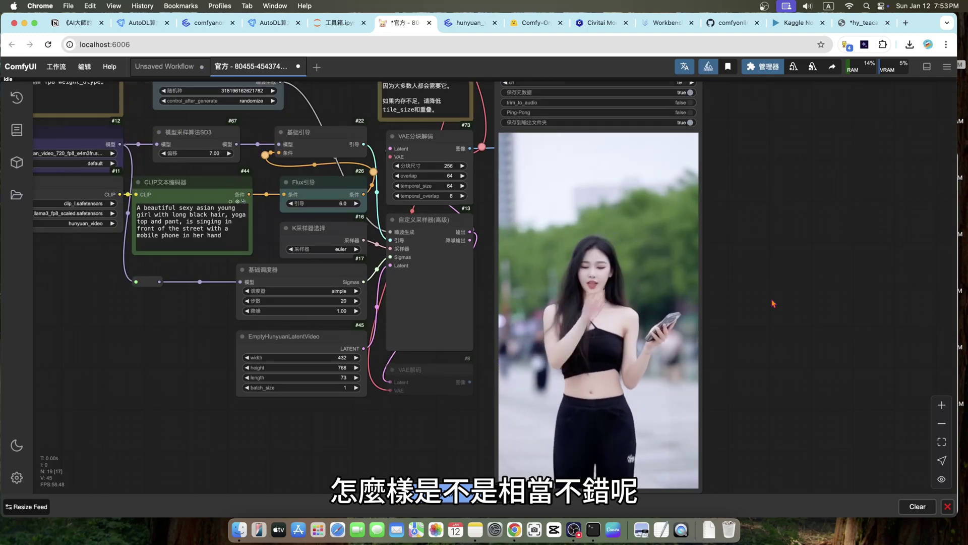
{"action": "scroll", "coordinate": [777, 304], "scroll_direction": "down", "scroll_amount": 2}
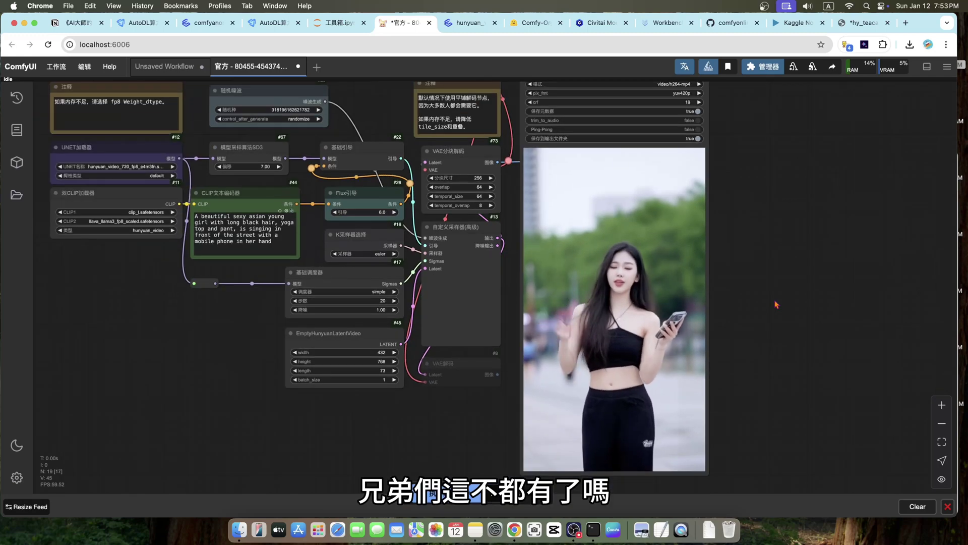
{"action": "mouse_move", "coordinate": [771, 310]}
{"action": "left_mouse_down"}
{"action": "mouse_move", "coordinate": [752, 314]}
{"action": "mouse_move", "coordinate": [765, 309]}
{"action": "mouse_move", "coordinate": [755, 299]}
{"action": "left_mouse_up"}
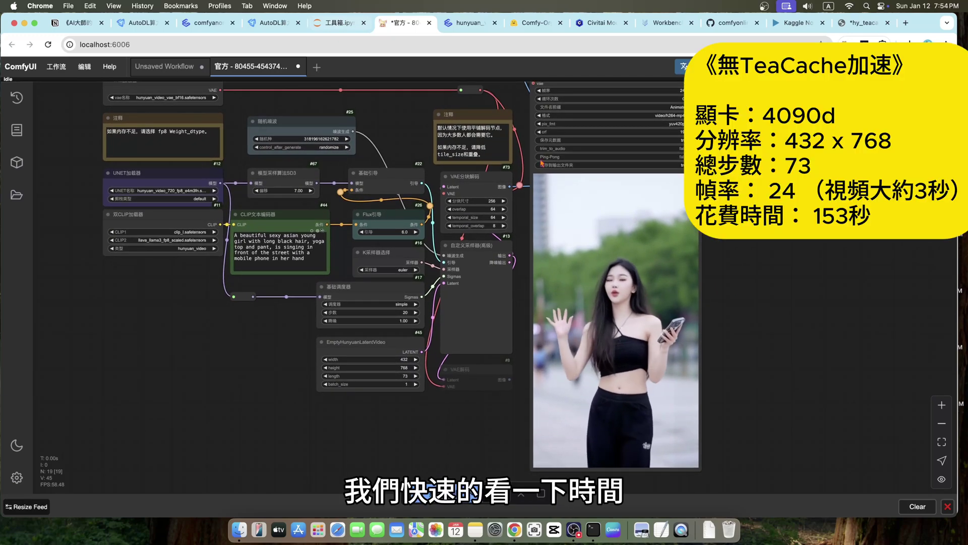
Open the 启动.ipynb notebook in JupyterLab to check the video's generation time
{"action": "left_click", "coordinate": [336, 26]}
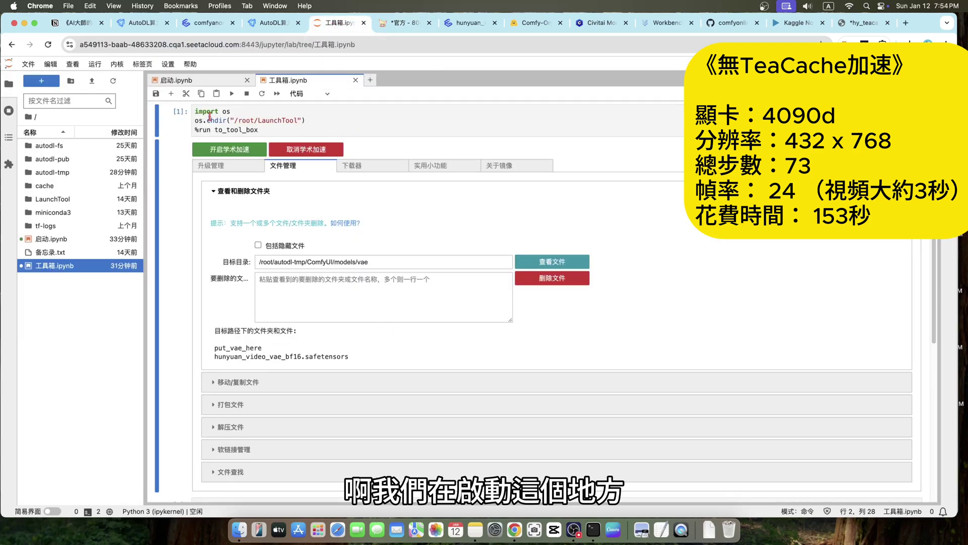
{"action": "left_click", "coordinate": [202, 80]}
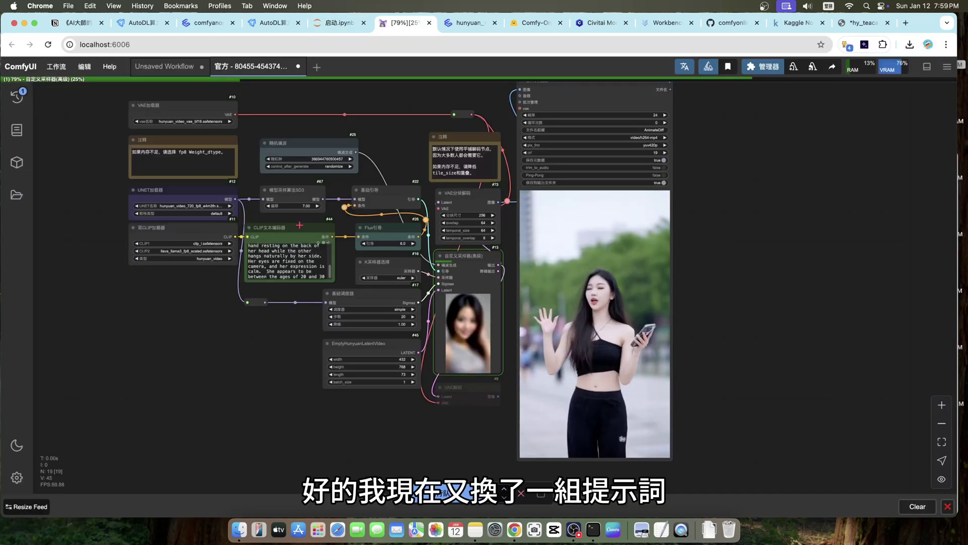
Shift the CLIP文本编码器 and 随机噪波 nodes slightly upward in the workflow
{"action": "left_click_drag", "start_coordinate": [300, 225], "coordinate": [303, 222]}
{"action": "left_click_drag", "start_coordinate": [311, 143], "coordinate": [299, 120]}
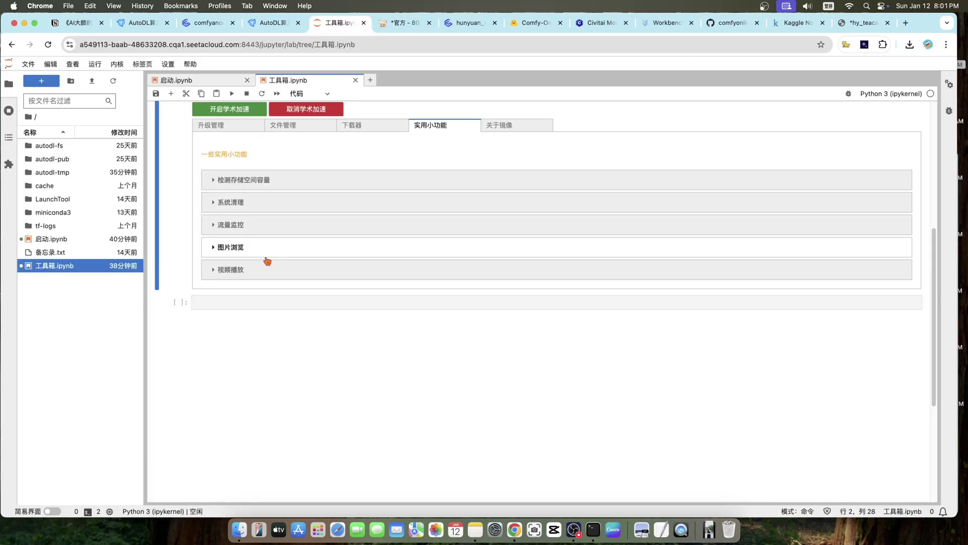
Expand 视频播放 in the toolbox notebook, choose ComfyUI 保存目录 as the source and browse its videos
{"action": "left_click", "coordinate": [263, 252]}
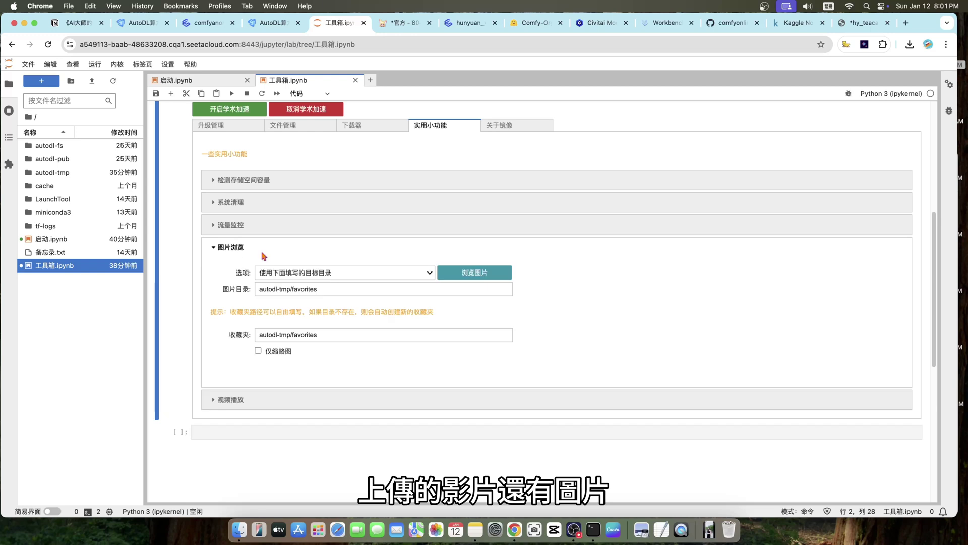
{"action": "left_click", "coordinate": [262, 250]}
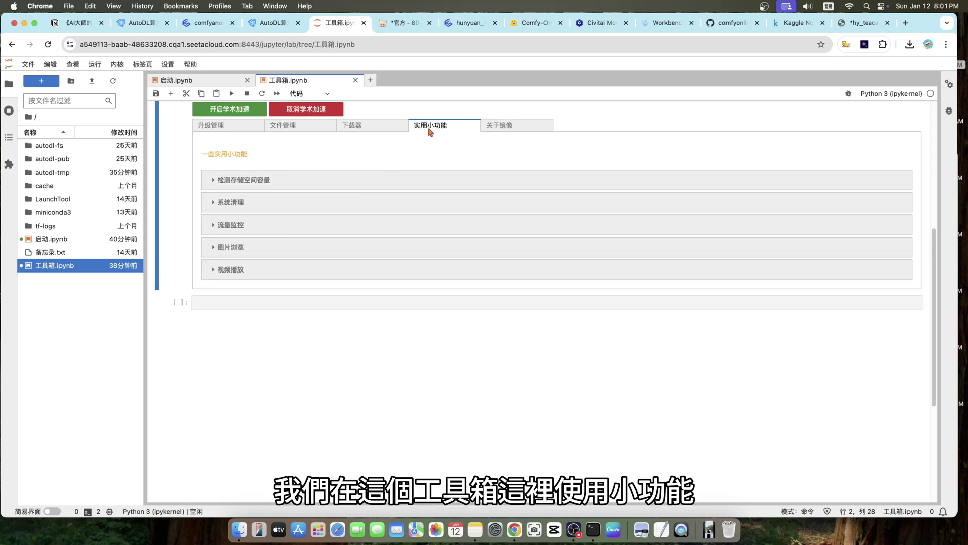
{"action": "scroll", "coordinate": [383, 126], "scroll_direction": "up", "scroll_amount": 1}
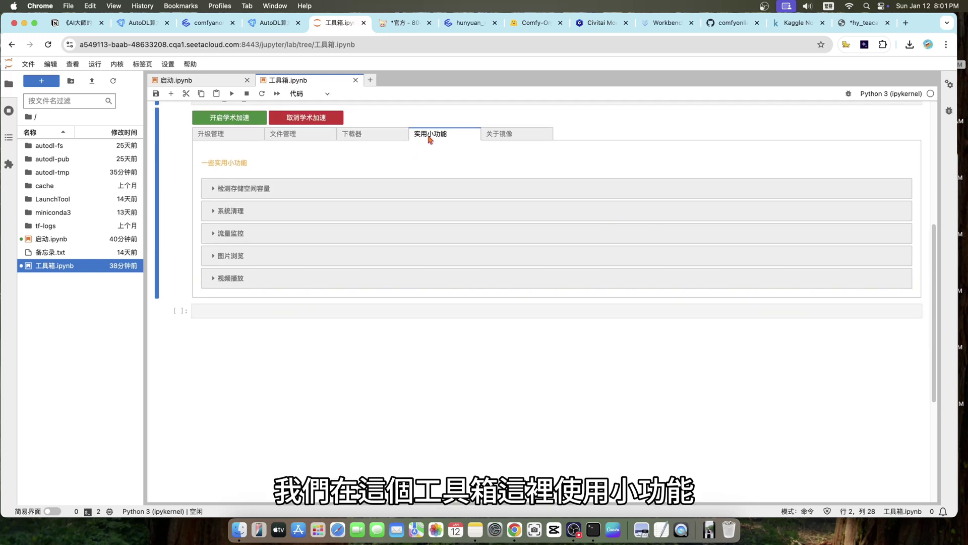
{"action": "left_click", "coordinate": [221, 279]}
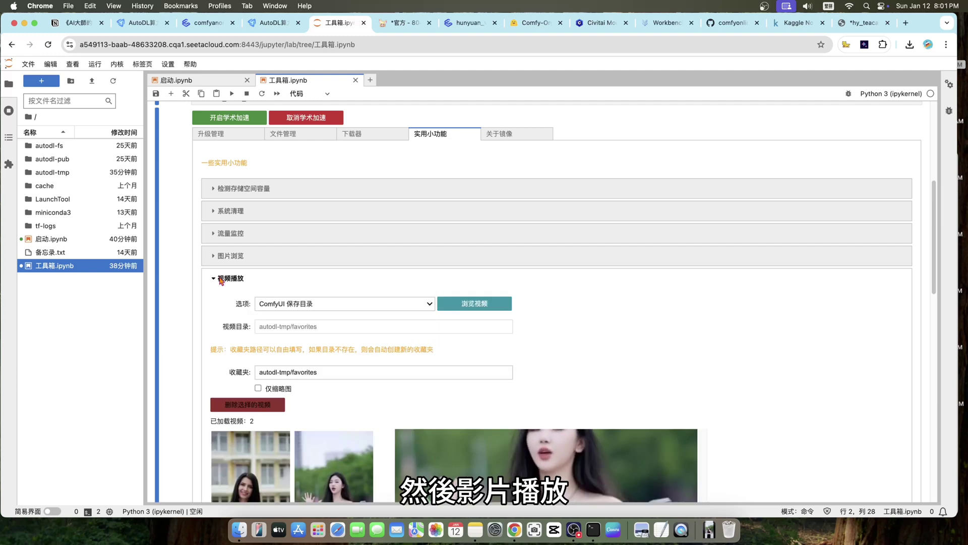
{"action": "scroll", "coordinate": [681, 314], "scroll_direction": "down", "scroll_amount": 1}
{"action": "left_click", "coordinate": [394, 288]}
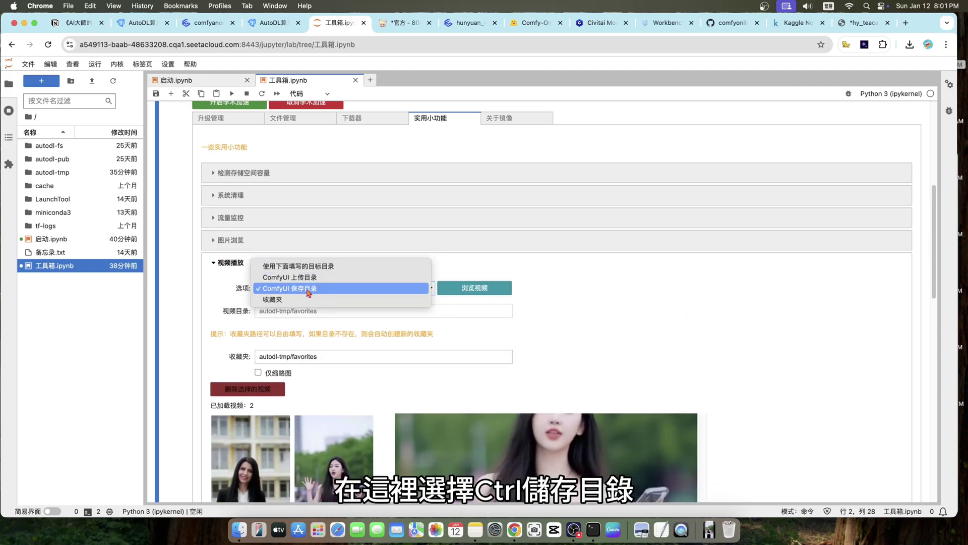
{"action": "left_click", "coordinate": [309, 288]}
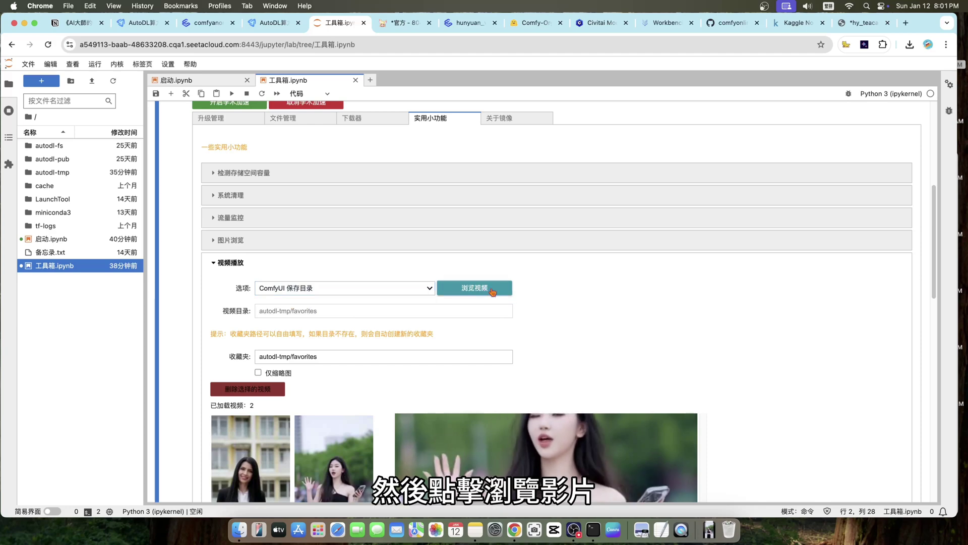
{"action": "left_click", "coordinate": [474, 288]}
Select the AnimateDiff_00002 video in the loaded list and play it
{"action": "scroll", "coordinate": [626, 303], "scroll_direction": "down", "scroll_amount": 4}
{"action": "left_click", "coordinate": [218, 359]}
{"action": "left_click", "coordinate": [218, 359]}
{"action": "left_click", "coordinate": [302, 358]}
{"action": "left_click", "coordinate": [354, 374]}
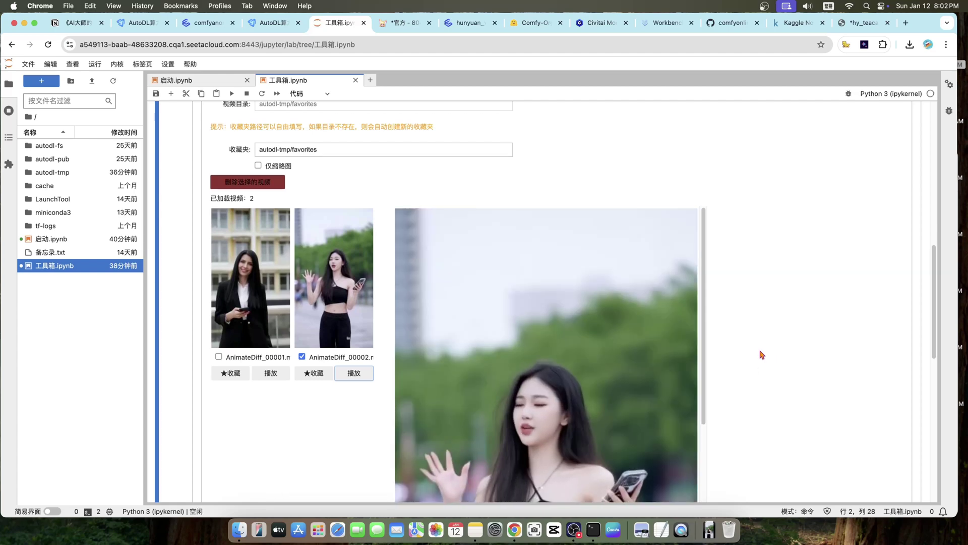
Open the additional options of the playing AnimateDiff_00002 video
{"action": "scroll", "coordinate": [760, 355], "scroll_direction": "down", "scroll_amount": 2}
{"action": "scroll", "coordinate": [760, 355], "scroll_direction": "down", "scroll_amount": 2}
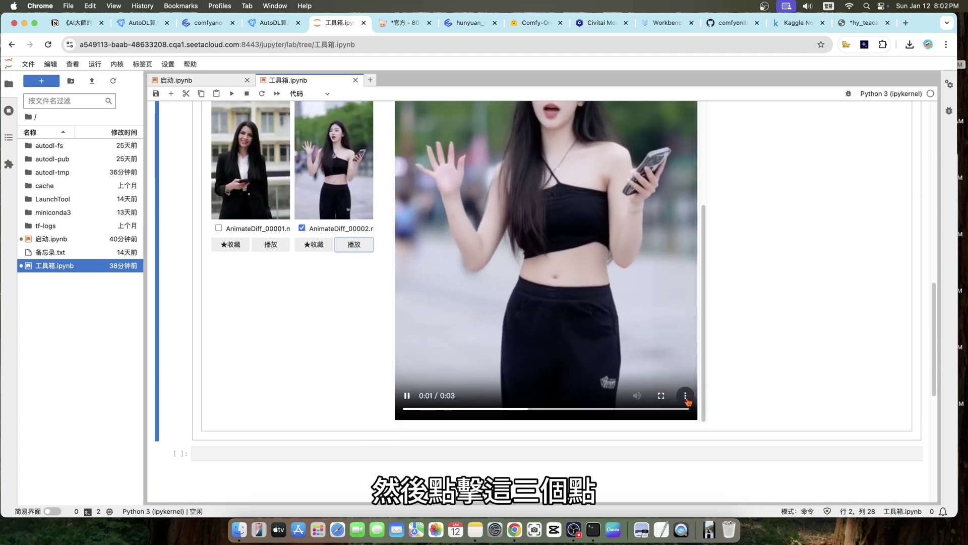
{"action": "left_click", "coordinate": [685, 397]}
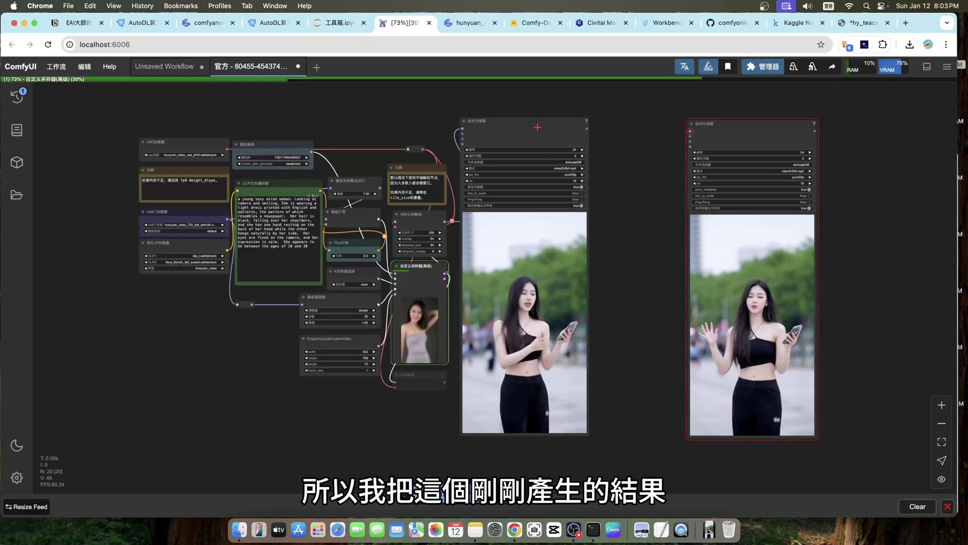
Open the options of the original 合并为视频 node and move its cloned copy farther away from it on the canvas
{"action": "left_click", "coordinate": [536, 126]}
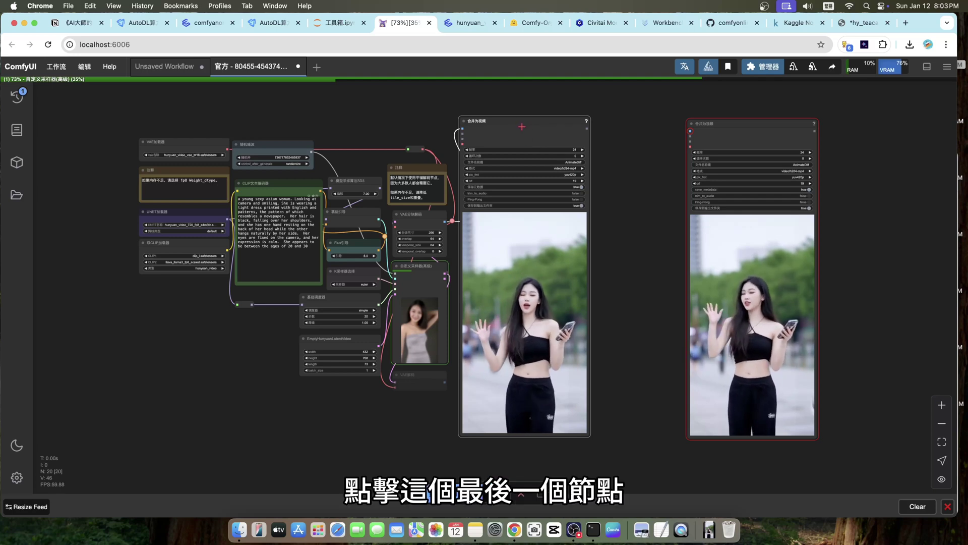
{"action": "right_click", "coordinate": [520, 122]}
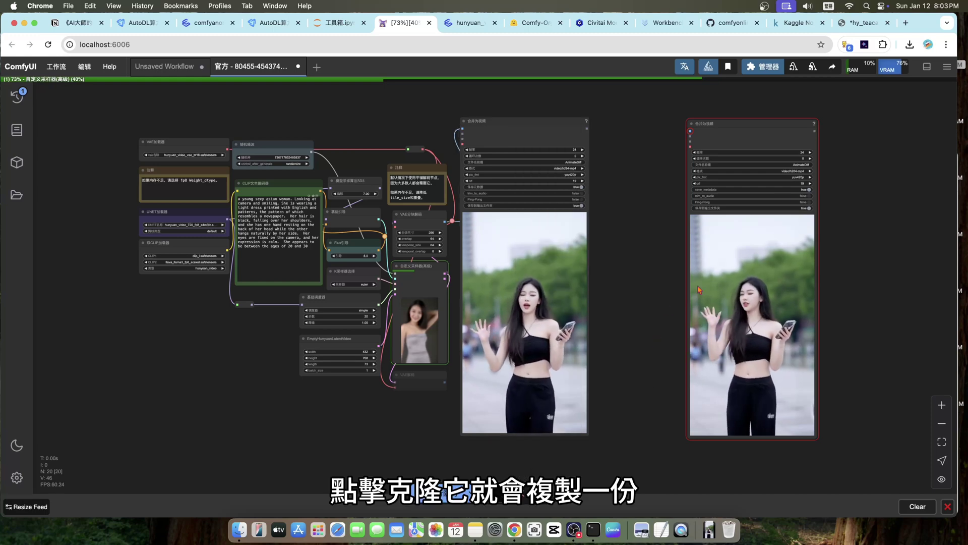
{"action": "mouse_move", "coordinate": [769, 144]}
{"action": "left_mouse_down"}
{"action": "mouse_move", "coordinate": [752, 133]}
{"action": "mouse_move", "coordinate": [829, 108]}
{"action": "mouse_move", "coordinate": [843, 124]}
{"action": "mouse_move", "coordinate": [837, 137]}
{"action": "left_mouse_up"}
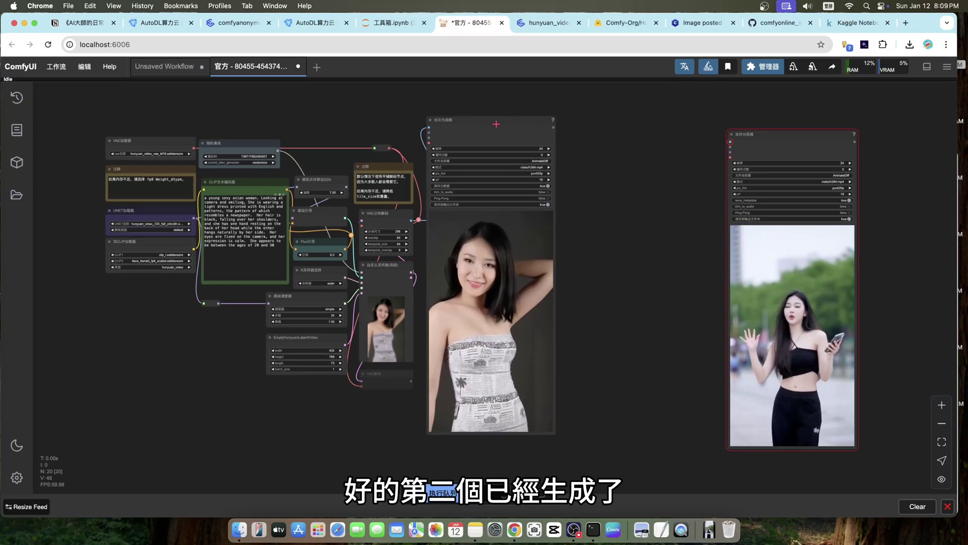
Examine the newly generated portrait video and switch to the 工具箱 notebook to check the generation time
{"action": "scroll", "coordinate": [620, 356], "scroll_direction": "up", "scroll_amount": 1}
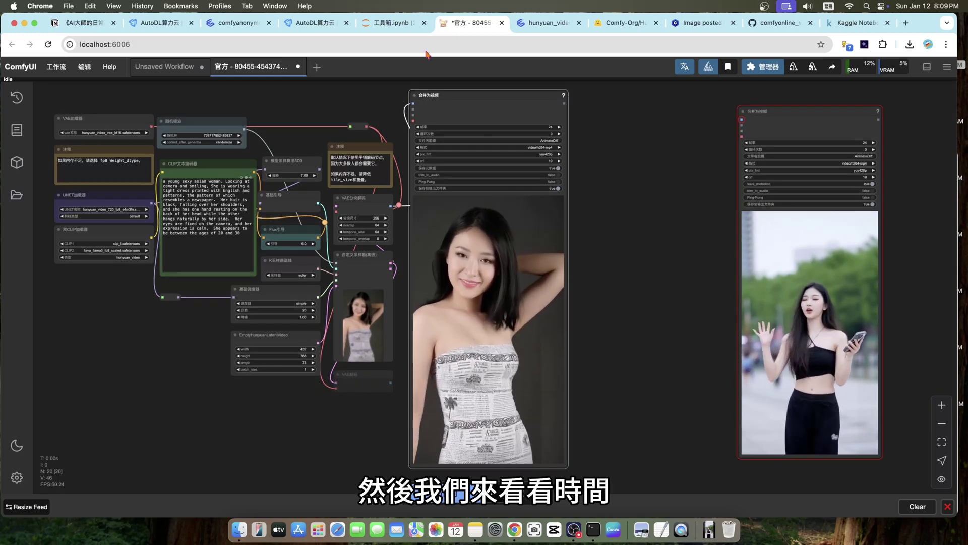
{"action": "left_click", "coordinate": [388, 26]}
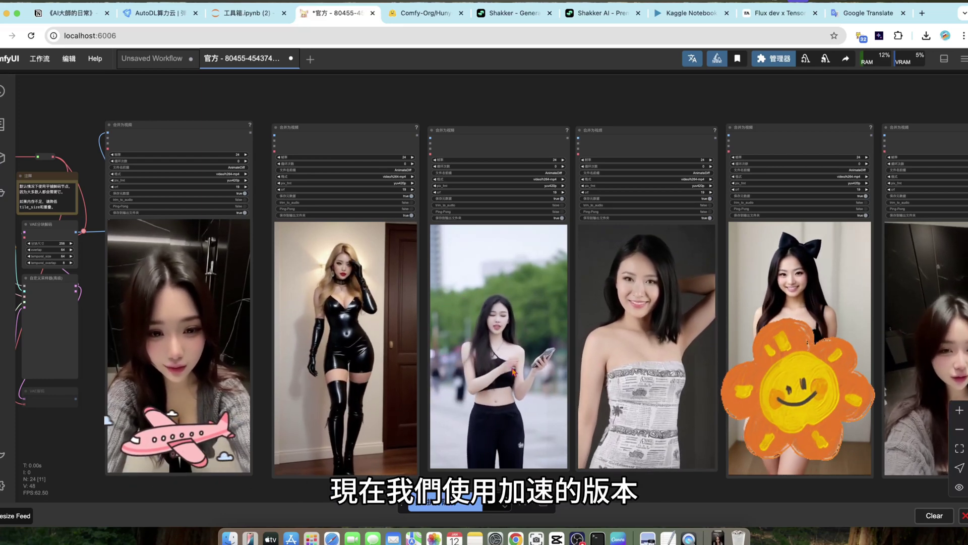
Load the hy_teacache_v2.json workflow from the Downloads folder into ComfyUI and dismiss the missing node types notice
{"action": "key", "text": "ctrl+Up"}
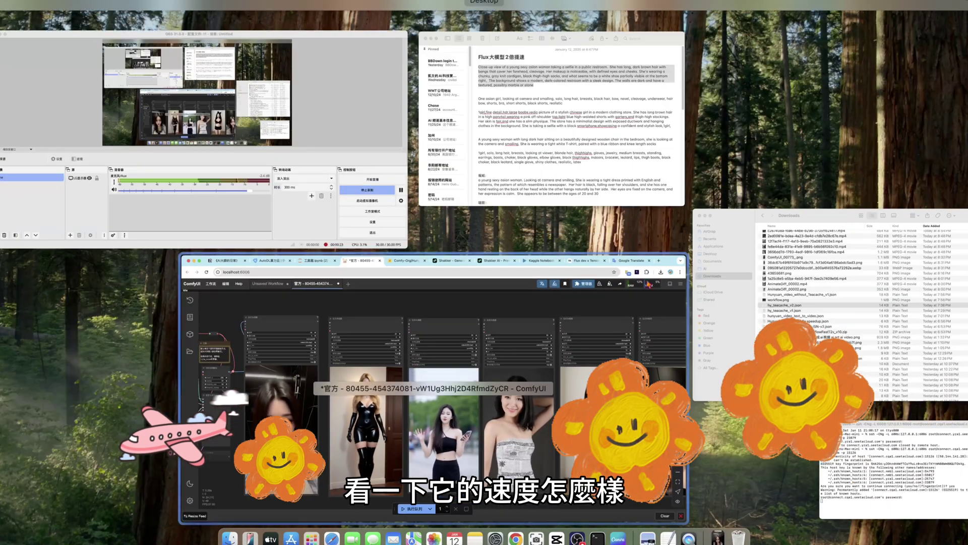
{"action": "left_click", "coordinate": [834, 323]}
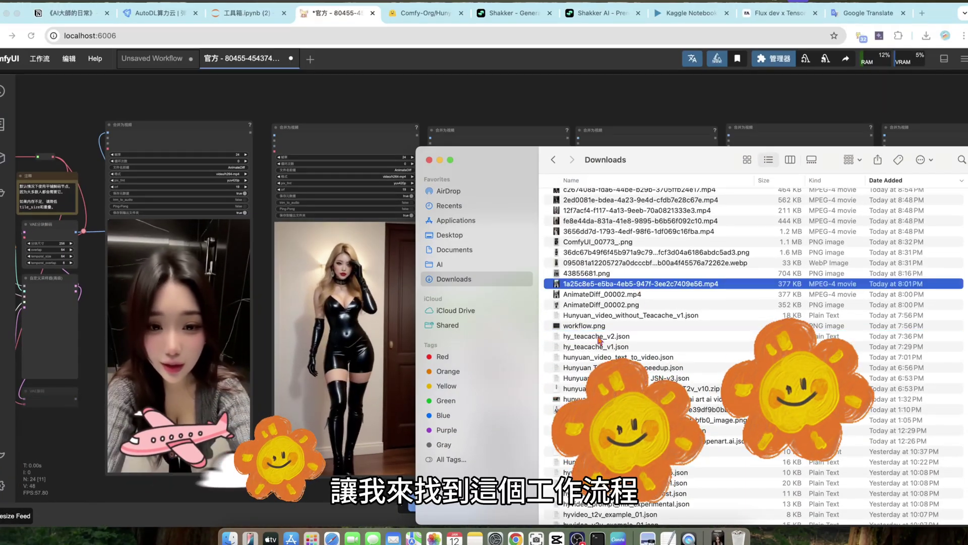
{"action": "left_click", "coordinate": [601, 305]}
{"action": "left_click_drag", "start_coordinate": [595, 336], "coordinate": [298, 105]}
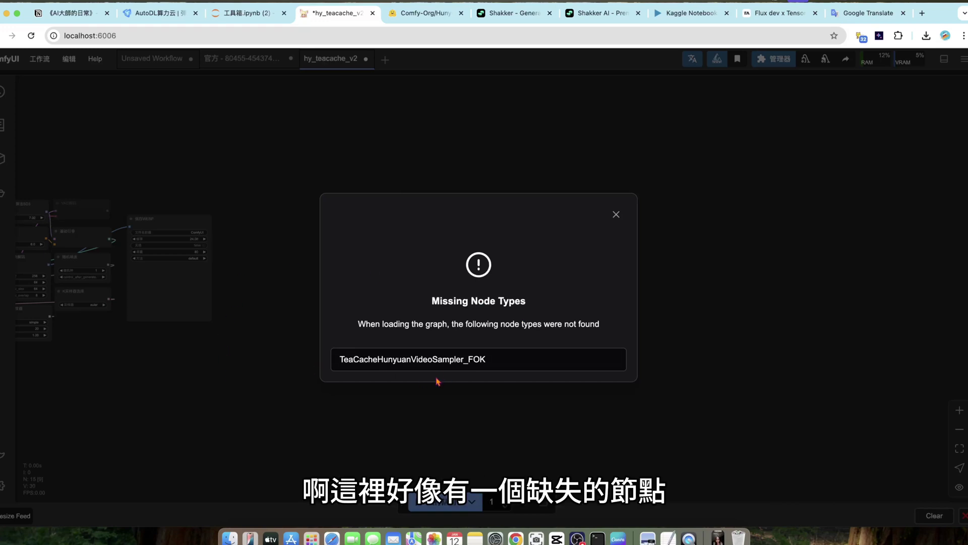
{"action": "left_click", "coordinate": [616, 215]}
{"action": "scroll", "coordinate": [495, 357], "scroll_direction": "up", "scroll_amount": 5}
{"action": "scroll", "coordinate": [411, 406], "scroll_direction": "up", "scroll_amount": 2}
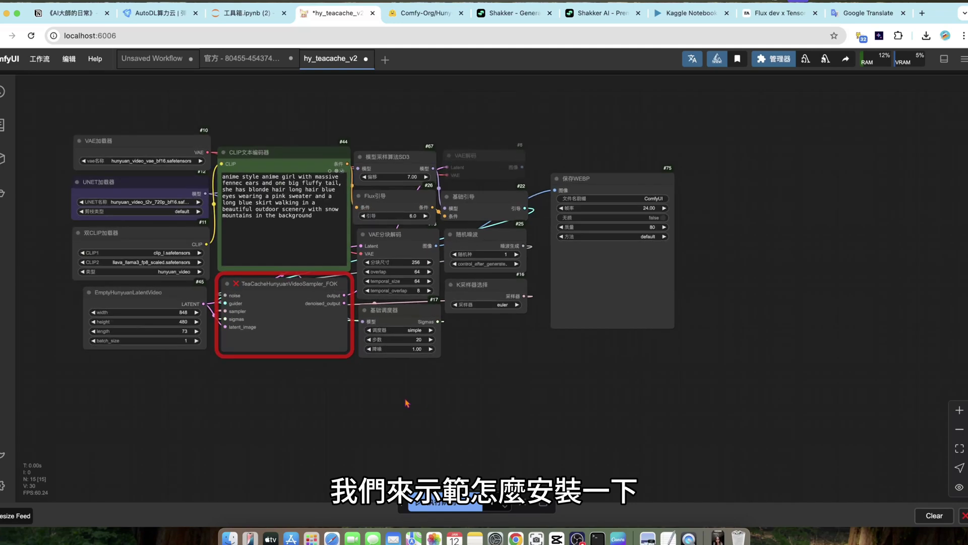
Look up the workflow's missing nodes in the ComfyUI manager and install ComfyUI-TeaCacheHunyuanVideo
{"action": "left_click", "coordinate": [777, 60]}
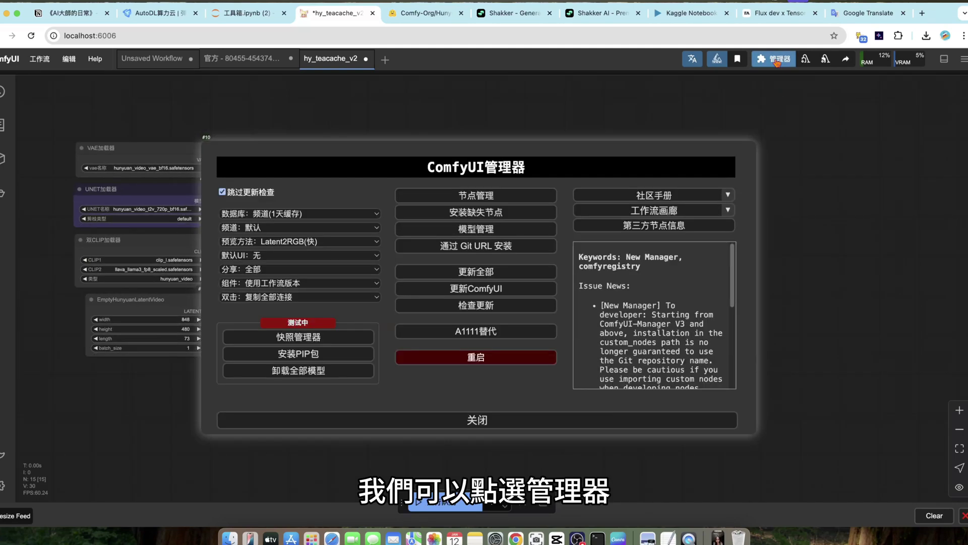
{"action": "left_click", "coordinate": [474, 214]}
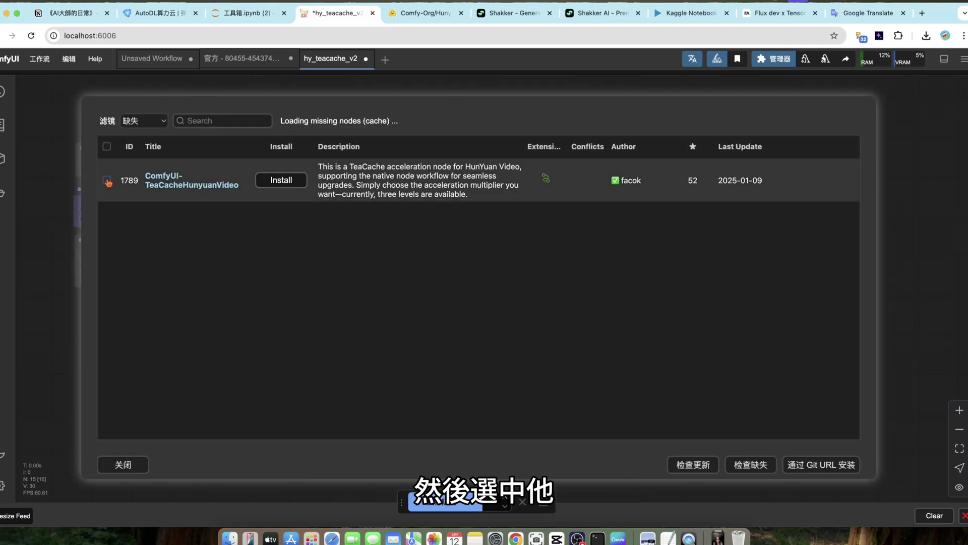
{"action": "left_click", "coordinate": [106, 180]}
{"action": "left_click", "coordinate": [277, 182]}
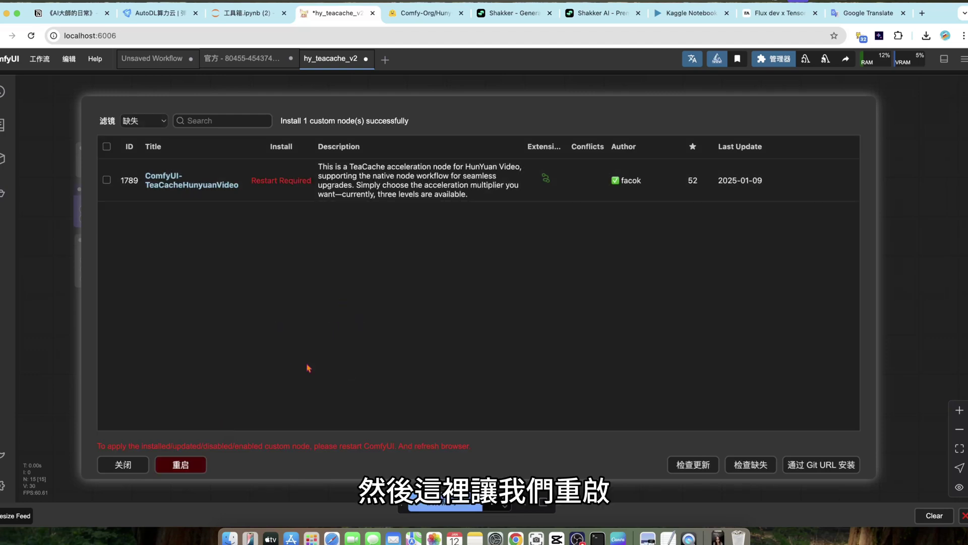
Restart ComfyUI to apply the installed TeaCache node, confirm the restart and reload the page
{"action": "left_click", "coordinate": [182, 465]}
{"action": "left_click", "coordinate": [564, 99]}
{"action": "left_click", "coordinate": [473, 304]}
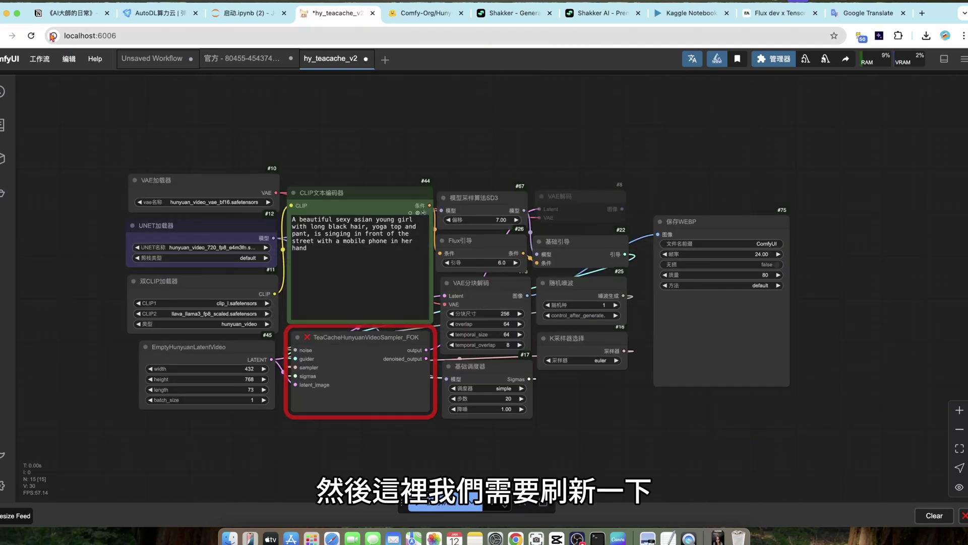
{"action": "left_click", "coordinate": [30, 36]}
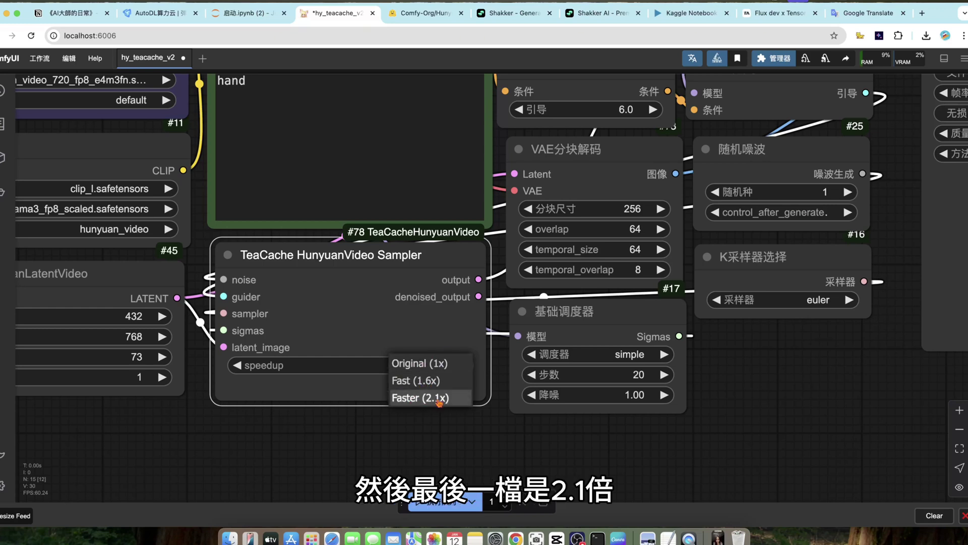
Set the TeaCache HunyuanVideo Sampler's speedup to Fast (1.6x) and queue the workflow
{"action": "left_click", "coordinate": [415, 386]}
{"action": "scroll", "coordinate": [401, 431], "scroll_direction": "down", "scroll_amount": 5}
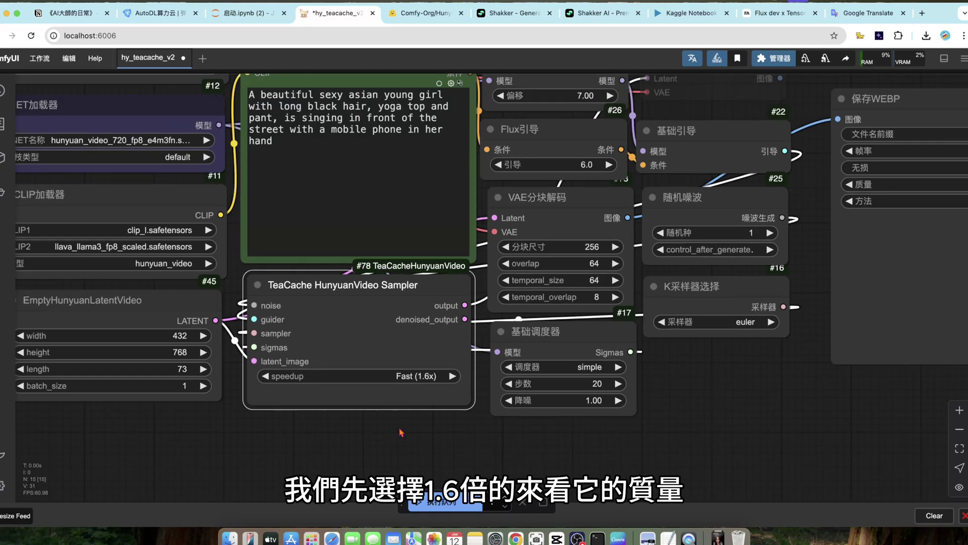
{"action": "left_click", "coordinate": [445, 504]}
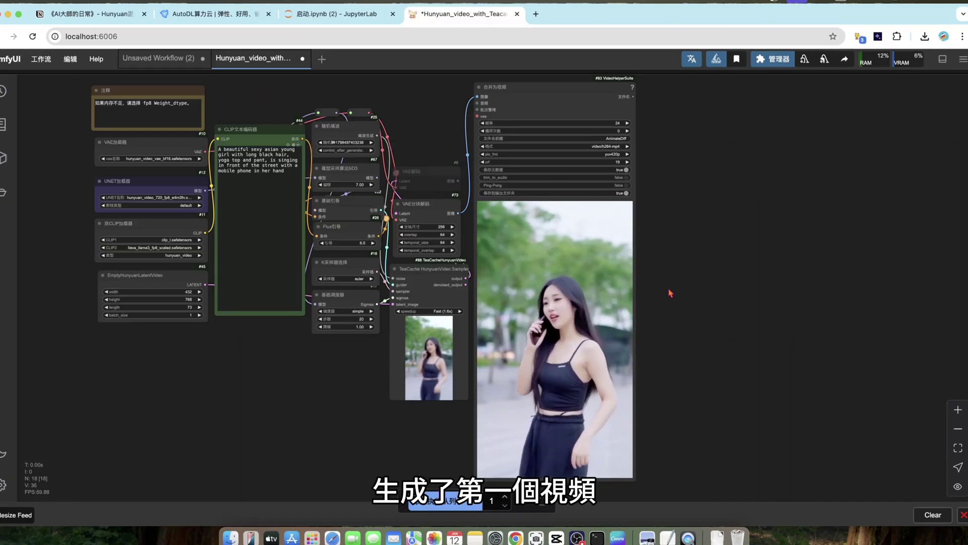
Examine the quality of the video generated at 1.6x and switch to the 启动 notebook to check its execution time
{"action": "left_click_drag", "start_coordinate": [353, 363], "coordinate": [347, 360]}
{"action": "left_click_drag", "start_coordinate": [665, 341], "coordinate": [662, 317]}
{"action": "scroll", "coordinate": [655, 334], "scroll_direction": "up", "scroll_amount": 1}
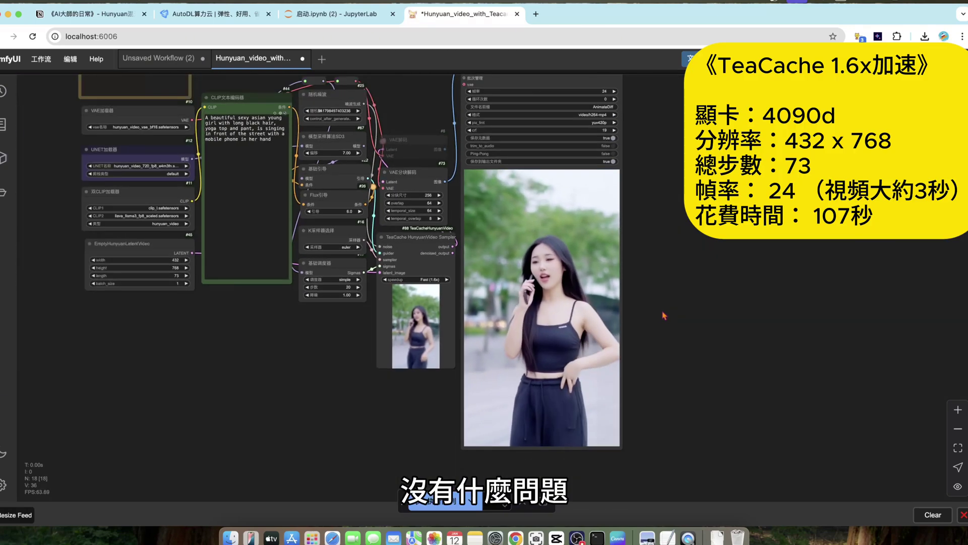
{"action": "scroll", "coordinate": [620, 274], "scroll_direction": "down", "scroll_amount": 1}
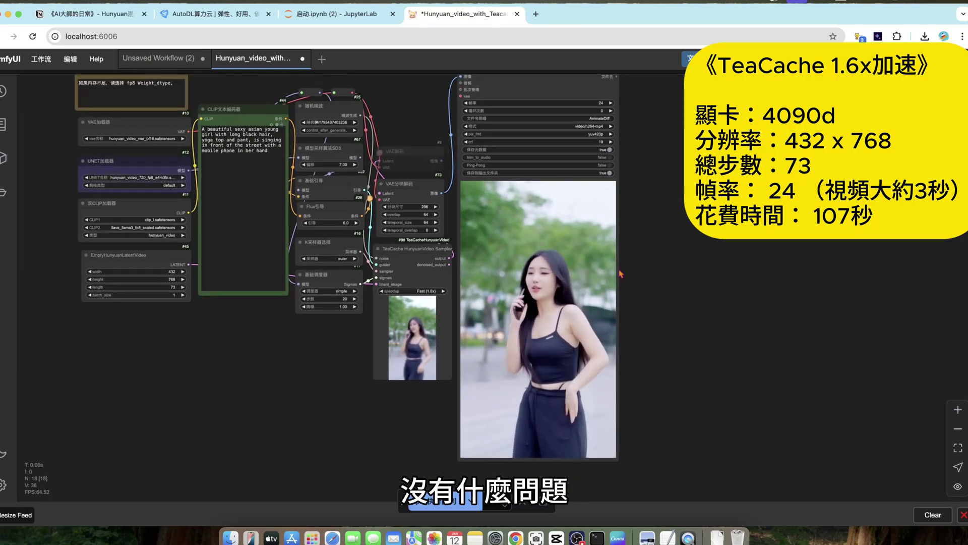
{"action": "left_click", "coordinate": [336, 15]}
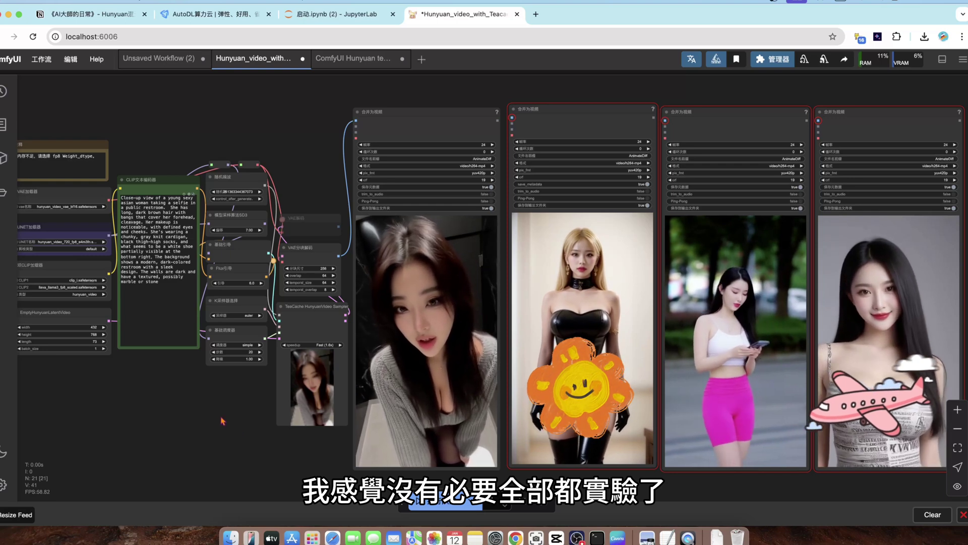
Compare the row of generated videos and view the speedup options of the TeaCache HunyuanVideo Sampler
{"action": "left_click_drag", "start_coordinate": [222, 421], "coordinate": [211, 421]}
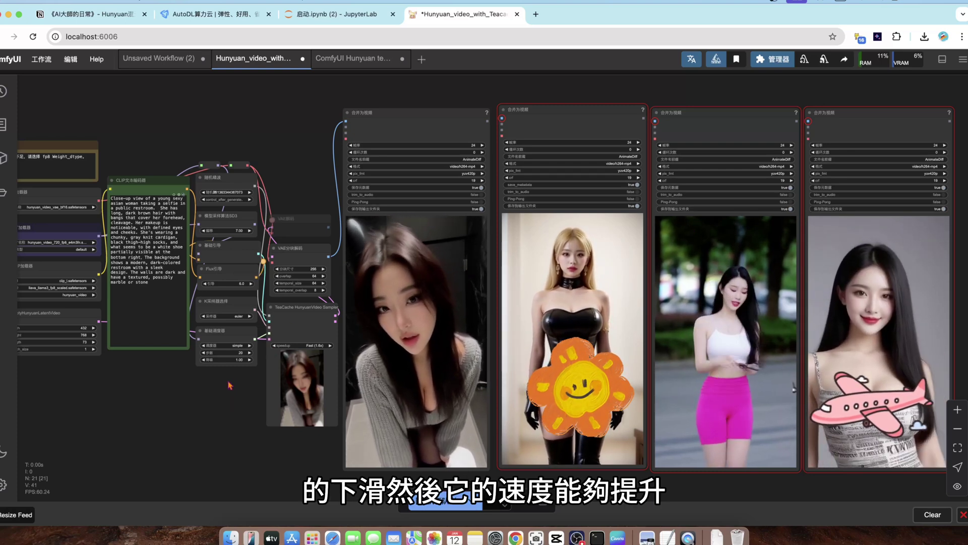
{"action": "left_click_drag", "start_coordinate": [230, 385], "coordinate": [251, 397]}
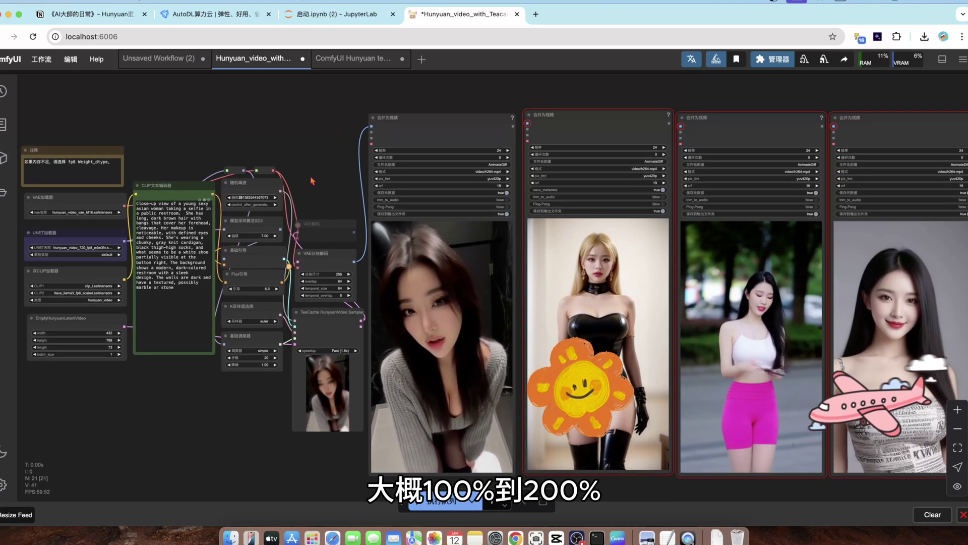
{"action": "scroll", "coordinate": [299, 399], "scroll_direction": "up", "scroll_amount": 1}
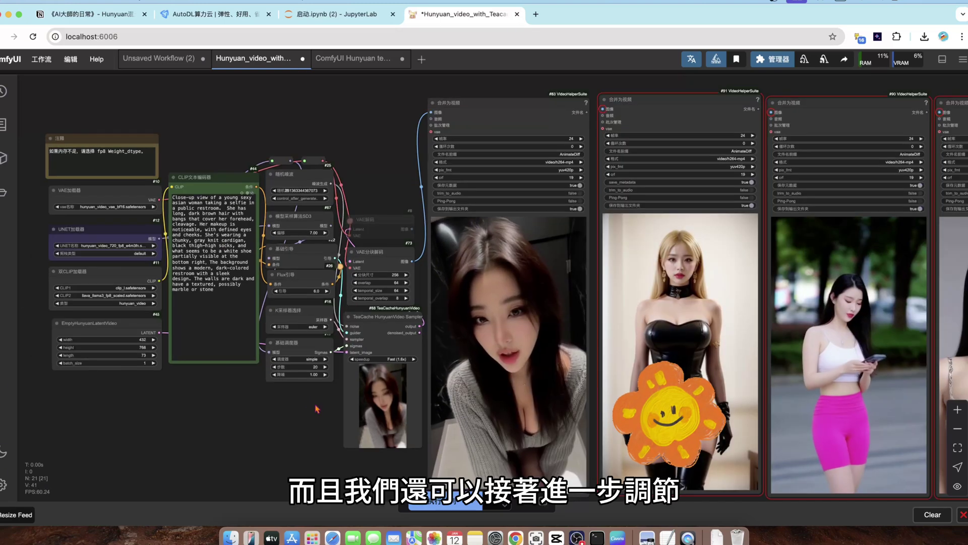
{"action": "scroll", "coordinate": [299, 400], "scroll_direction": "up", "scroll_amount": 3}
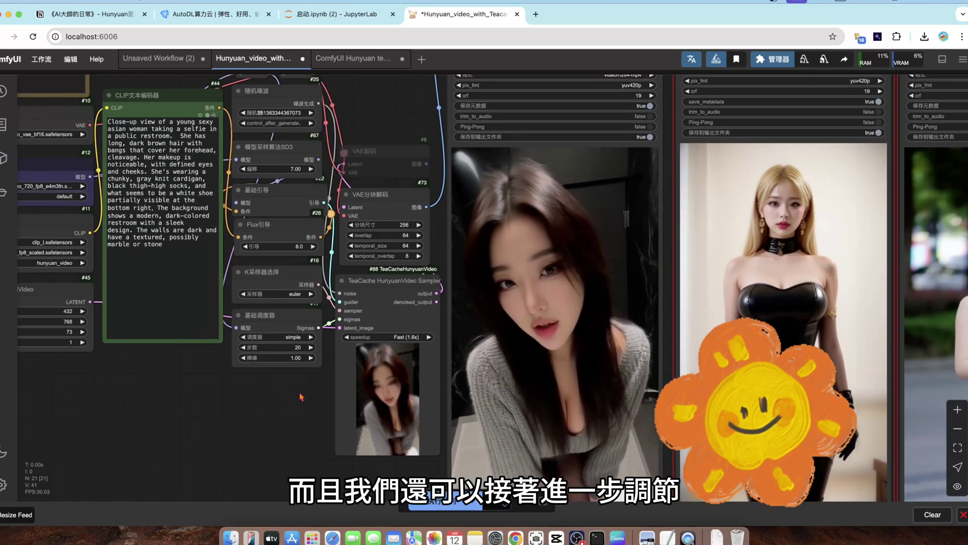
{"action": "left_click", "coordinate": [404, 336]}
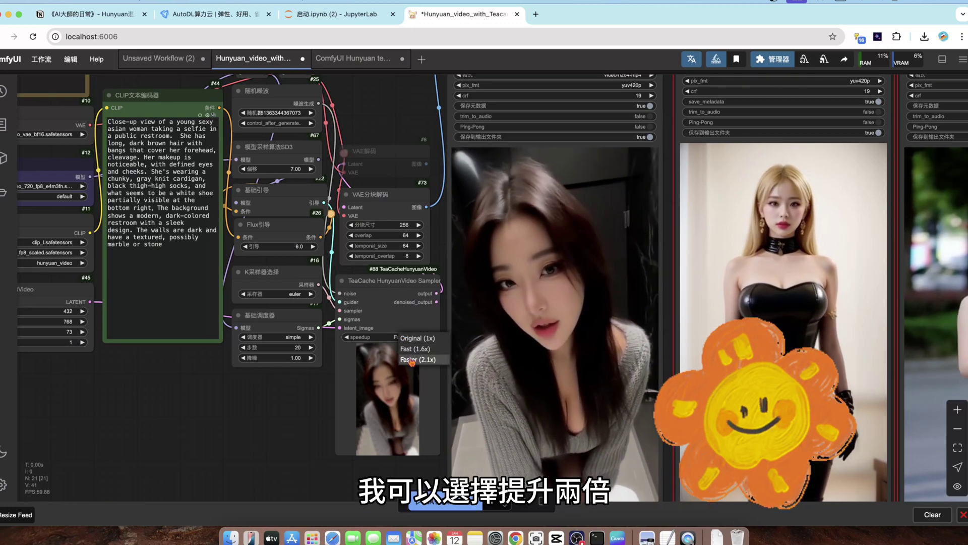
{"action": "scroll", "coordinate": [263, 417], "scroll_direction": "down", "scroll_amount": 5}
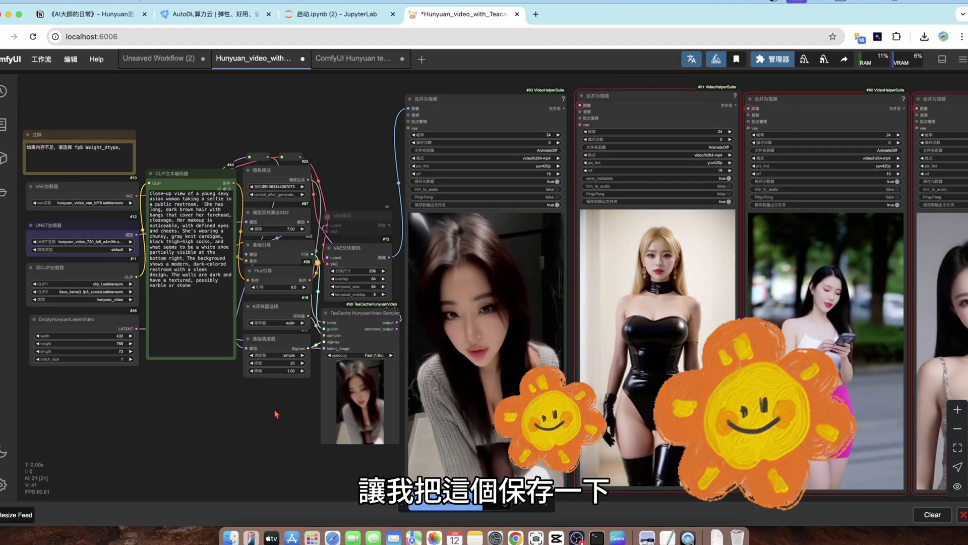
Clone the first 合并为视频 node holding the latest video and place the copy at the end of the video row
{"action": "left_click_drag", "start_coordinate": [263, 417], "coordinate": [240, 417]}
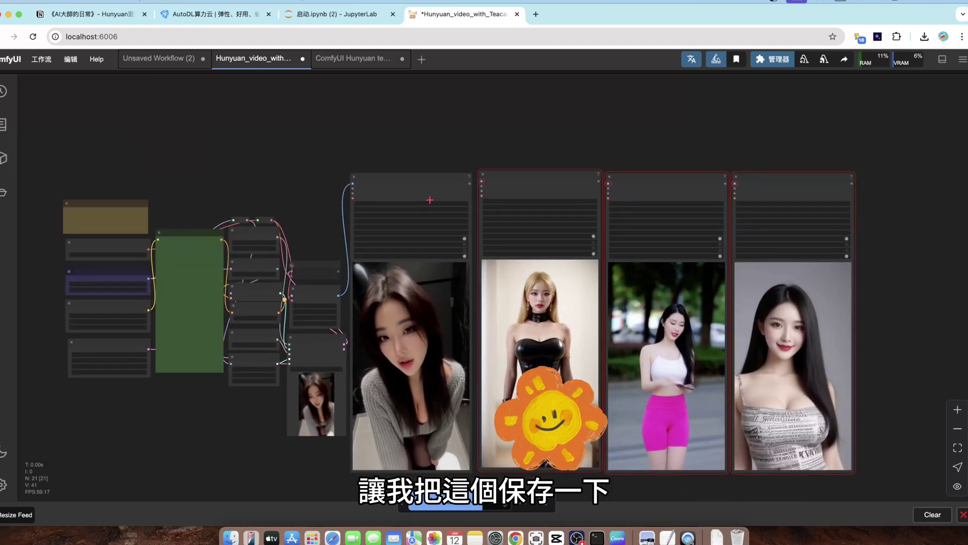
{"action": "right_click", "coordinate": [411, 177]}
{"action": "left_click", "coordinate": [418, 504]}
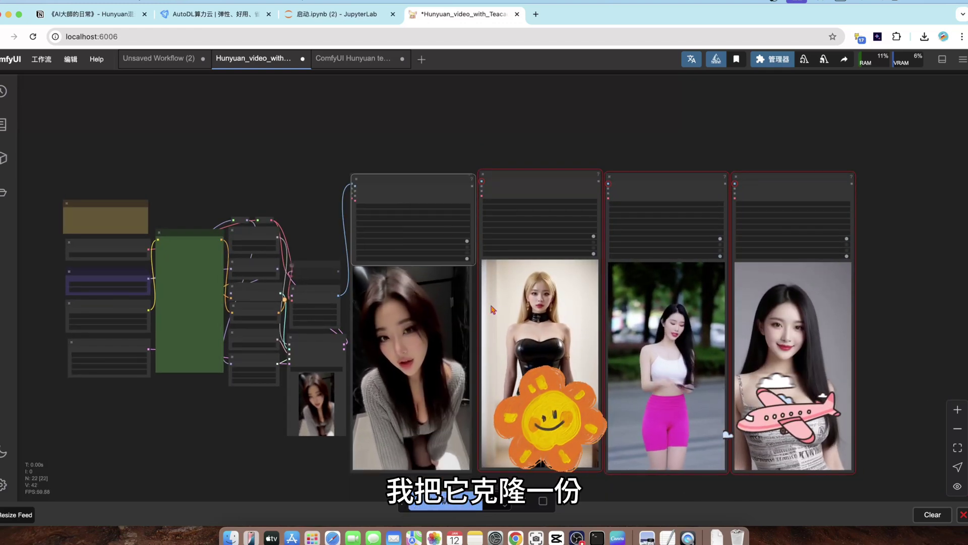
{"action": "left_click_drag", "start_coordinate": [400, 178], "coordinate": [908, 177]}
{"action": "scroll", "coordinate": [868, 176], "scroll_direction": "right", "scroll_amount": 3}
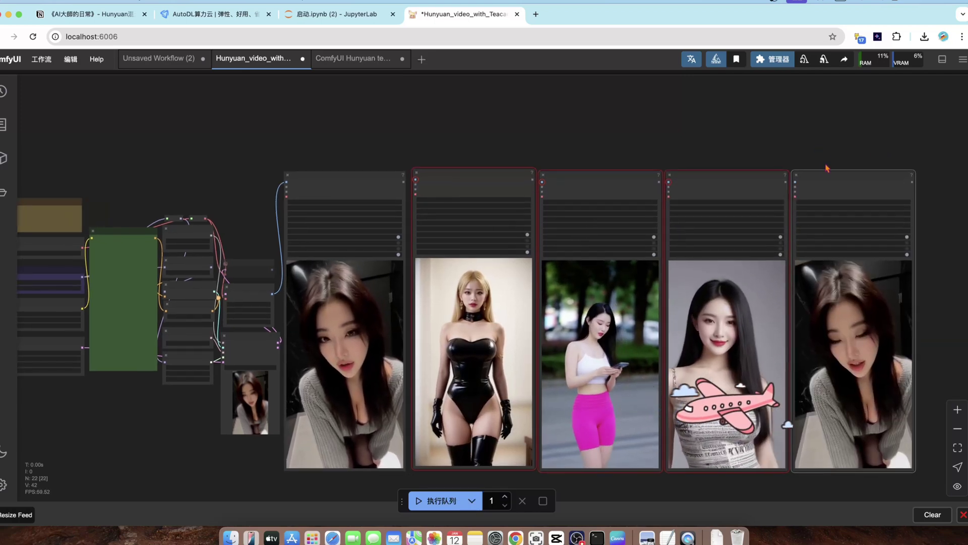
Set the TeaCache HunyuanVideo Sampler's speedup to Faster (2.1x) and queue the workflow
{"action": "scroll", "coordinate": [696, 156], "scroll_direction": "up", "scroll_amount": 5}
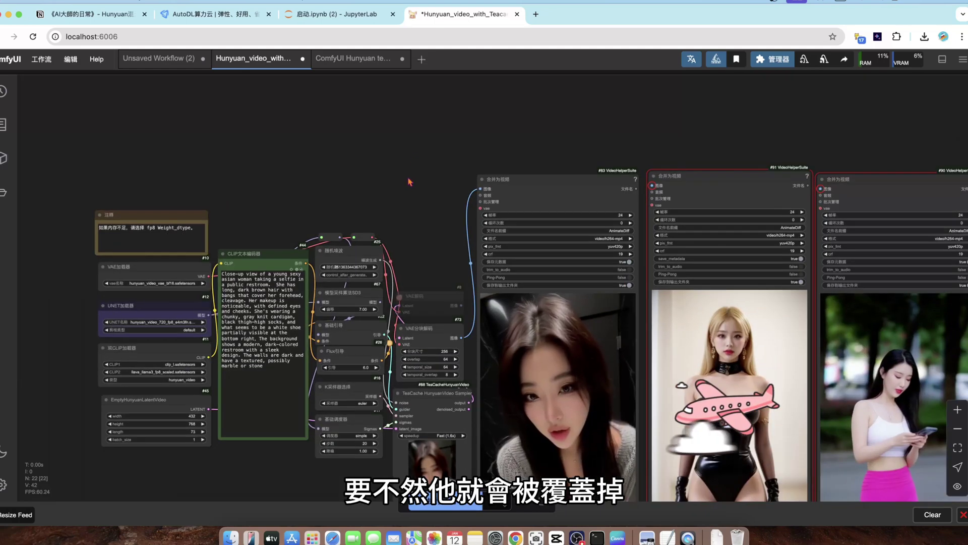
{"action": "scroll", "coordinate": [409, 182], "scroll_direction": "down", "scroll_amount": 3}
{"action": "scroll", "coordinate": [510, 334], "scroll_direction": "up", "scroll_amount": 3}
{"action": "left_click", "coordinate": [510, 334]}
{"action": "left_click", "coordinate": [524, 356]}
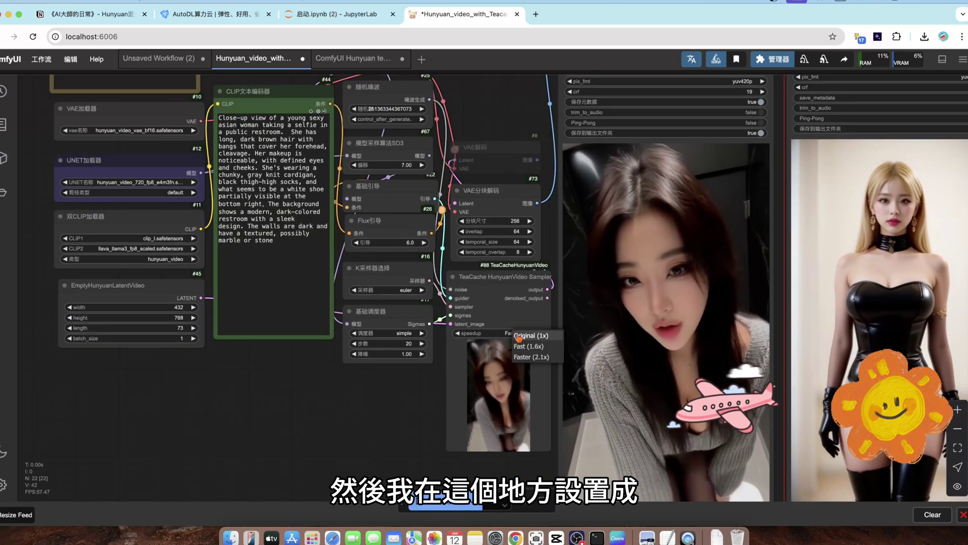
{"action": "scroll", "coordinate": [326, 410], "scroll_direction": "down", "scroll_amount": 3}
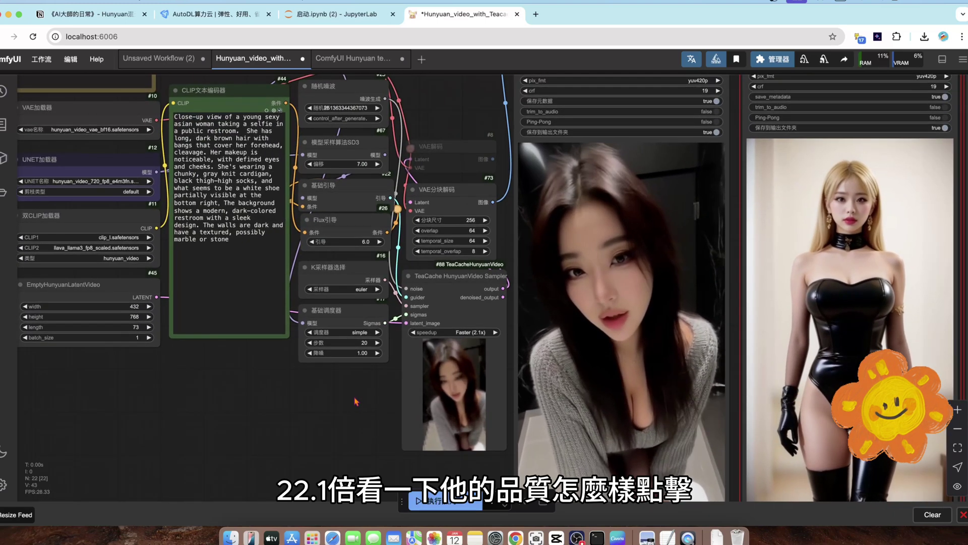
{"action": "scroll", "coordinate": [325, 410], "scroll_direction": "down", "scroll_amount": 4}
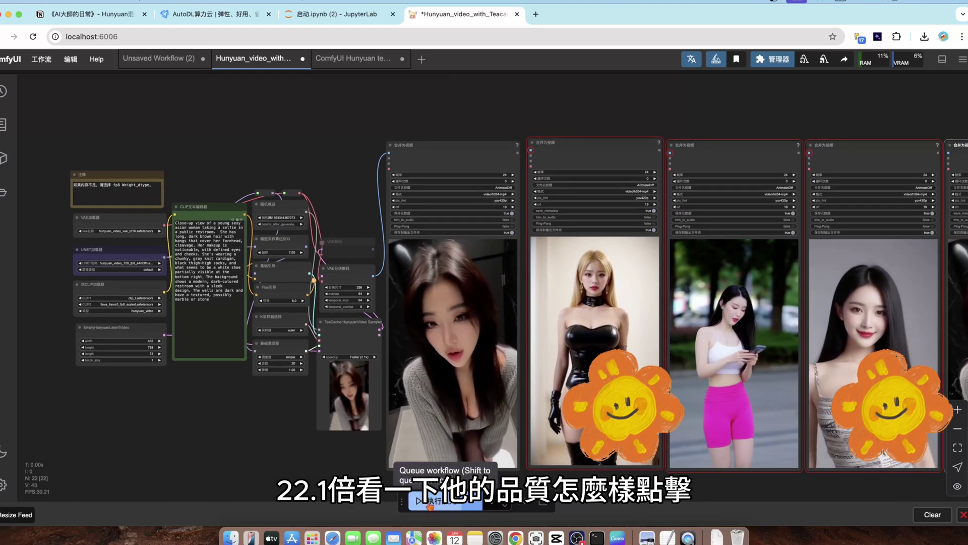
Review the 2.1x result and find the latest prompt execution time in the 启动 notebook's log output
{"action": "scroll", "coordinate": [310, 449], "scroll_direction": "right", "scroll_amount": 2}
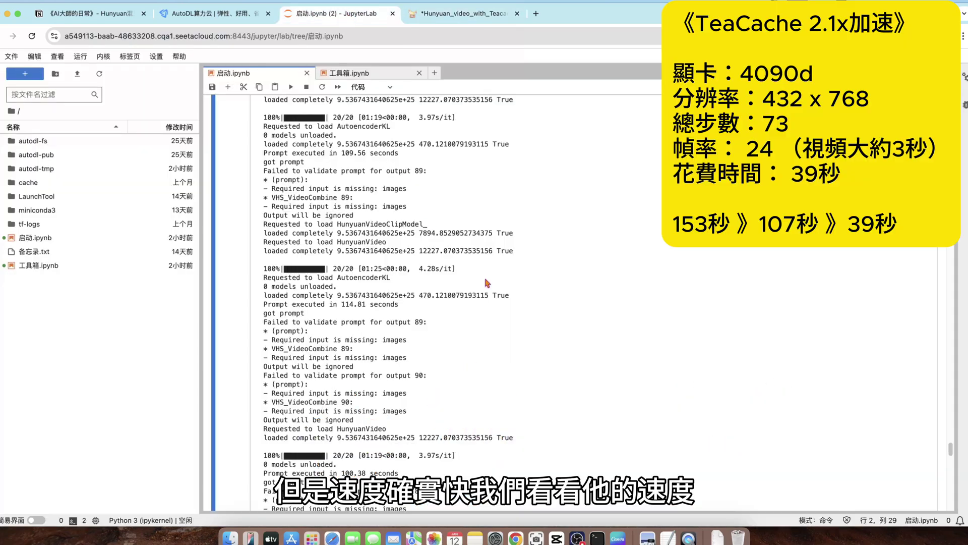
{"action": "scroll", "coordinate": [487, 282], "scroll_direction": "down", "scroll_amount": 5}
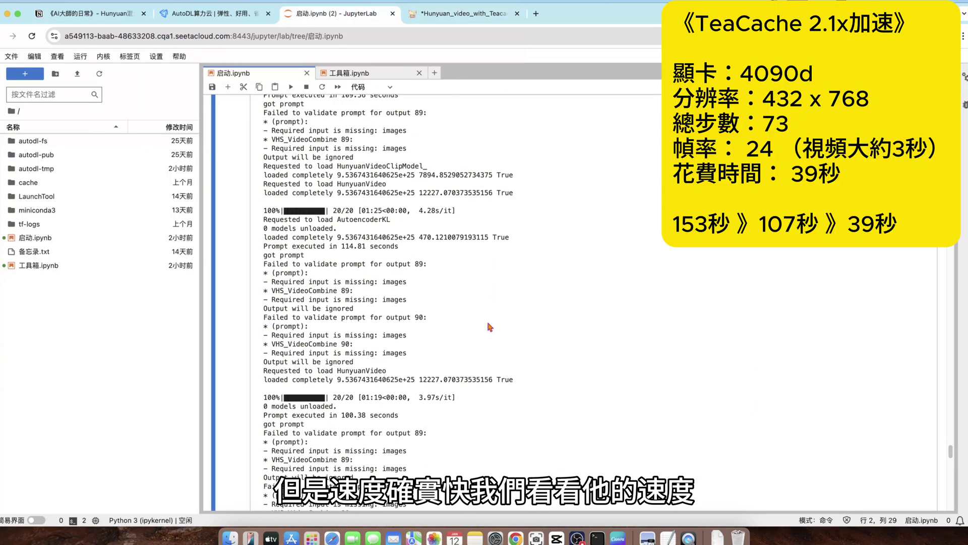
{"action": "scroll", "coordinate": [487, 330], "scroll_direction": "down", "scroll_amount": 3}
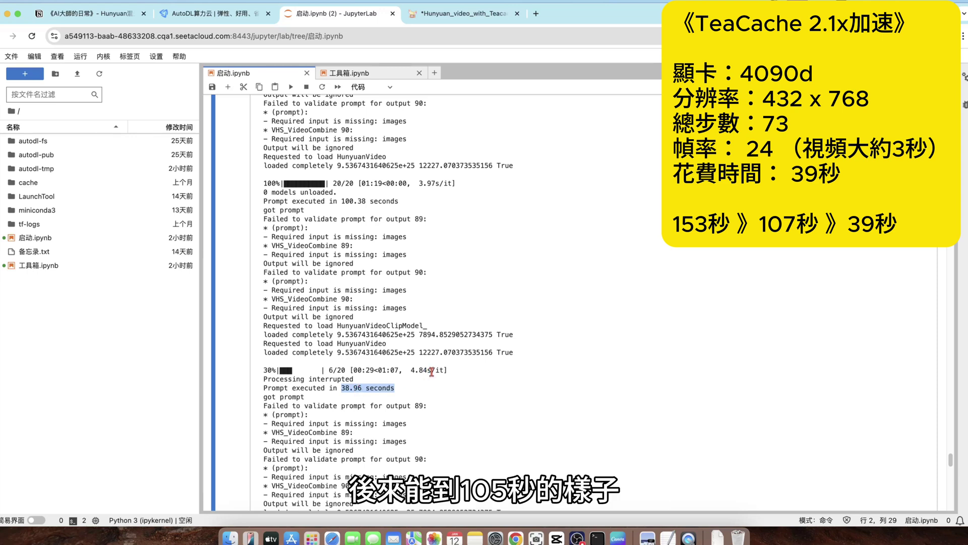
Return from the notebook log to the ComfyUI workflow and queue another generation with the Faster (2.1x) speedup
{"action": "scroll", "coordinate": [419, 291], "scroll_direction": "up", "scroll_amount": 2}
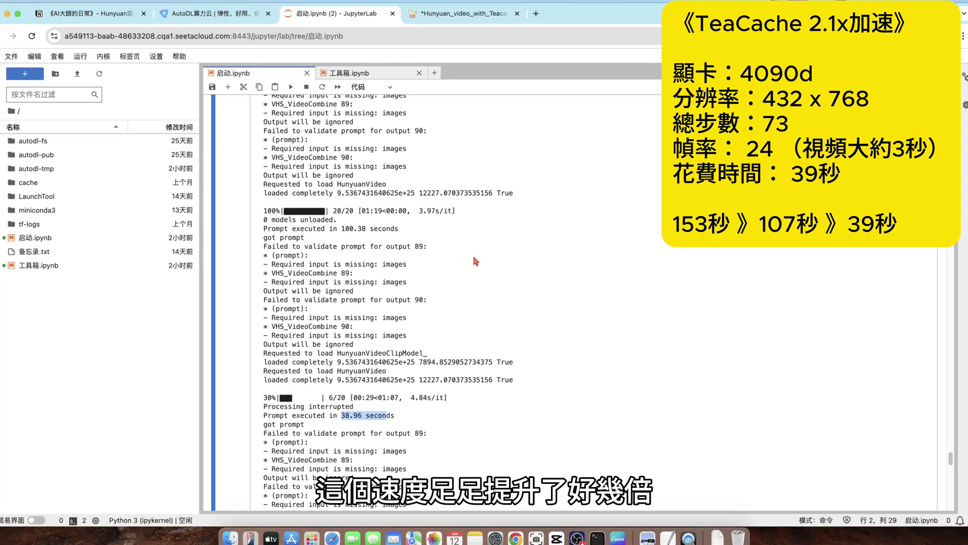
{"action": "left_click", "coordinate": [461, 19]}
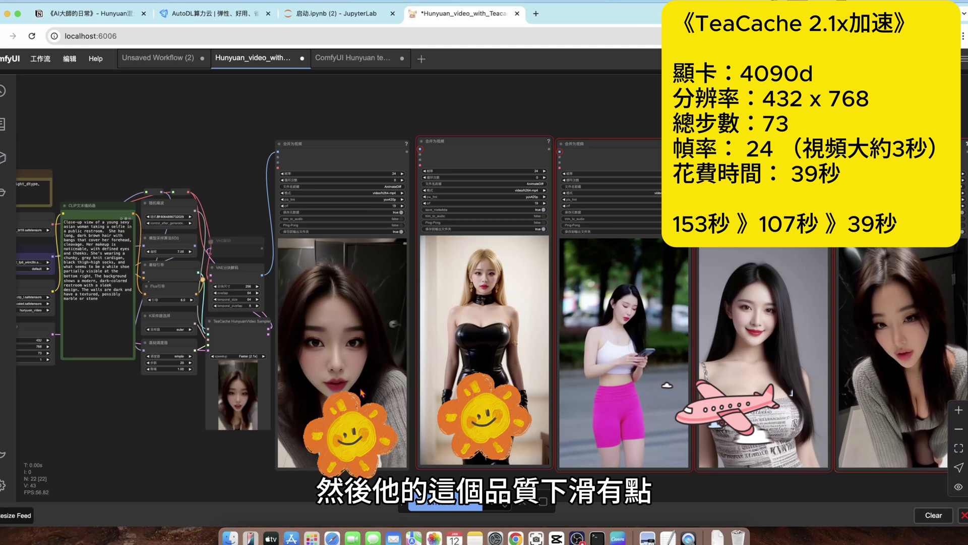
{"action": "left_click_drag", "start_coordinate": [359, 379], "coordinate": [373, 381]}
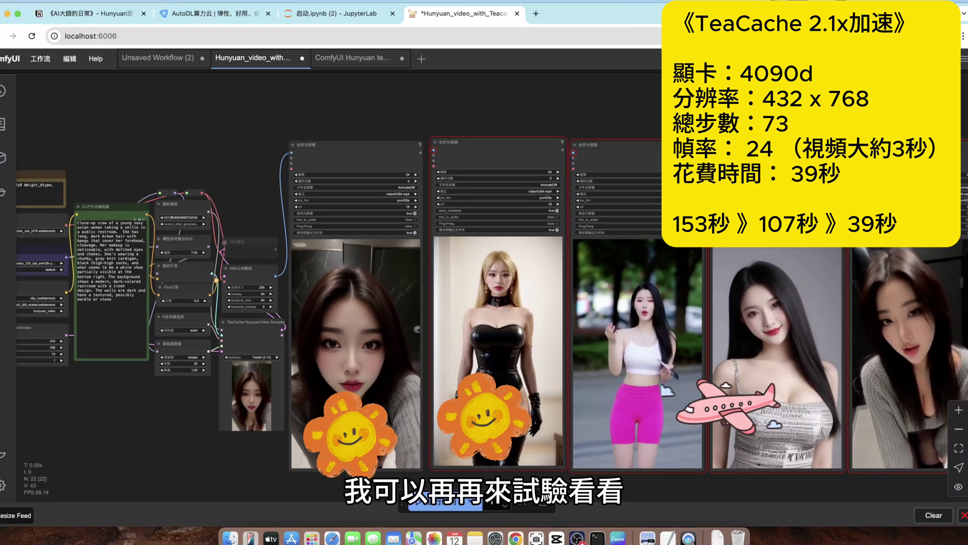
{"action": "left_click", "coordinate": [431, 506]}
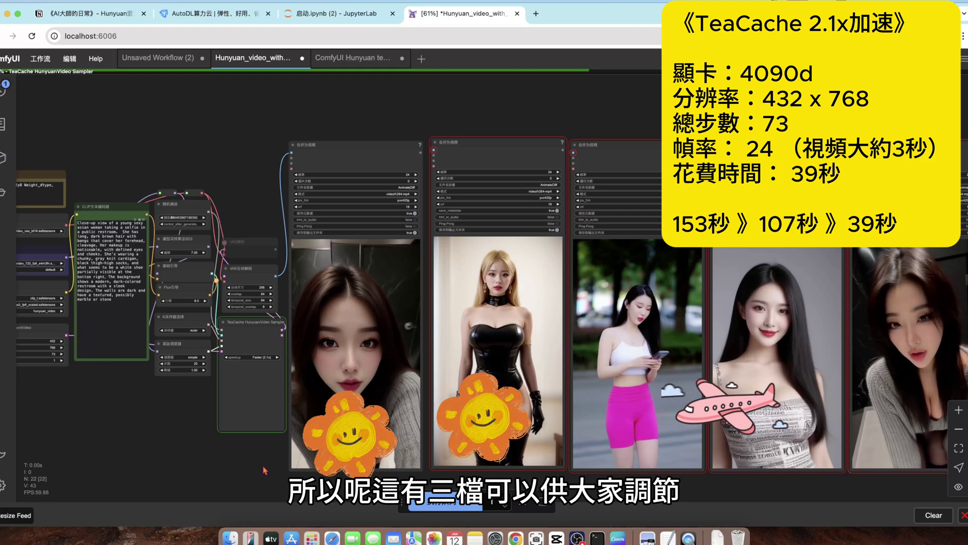
{"action": "left_click_drag", "start_coordinate": [260, 470], "coordinate": [253, 471]}
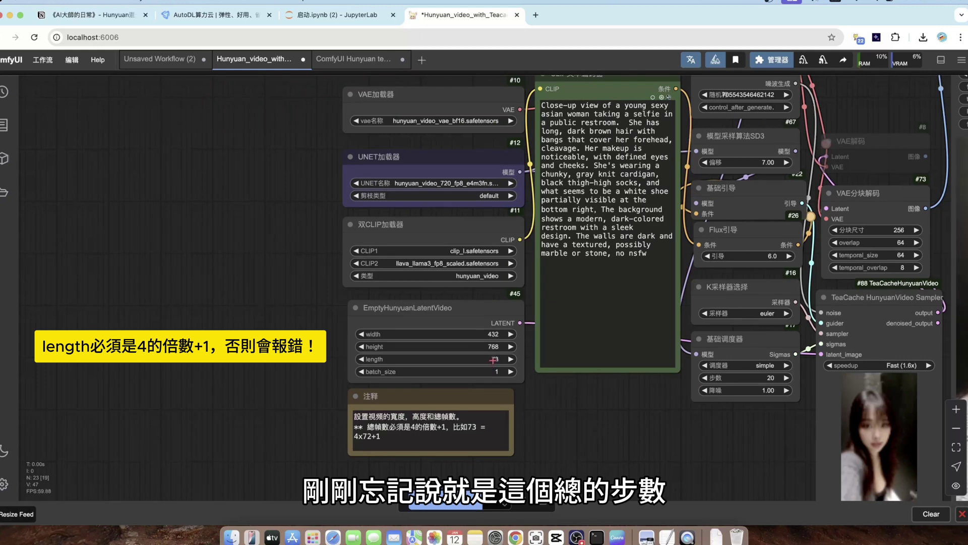
Confirm 73 as the EmptyHunyuanLatentVideo length and correct the example in the 注释 note below it to 73 = 4x18+1
{"action": "left_click", "coordinate": [493, 360]}
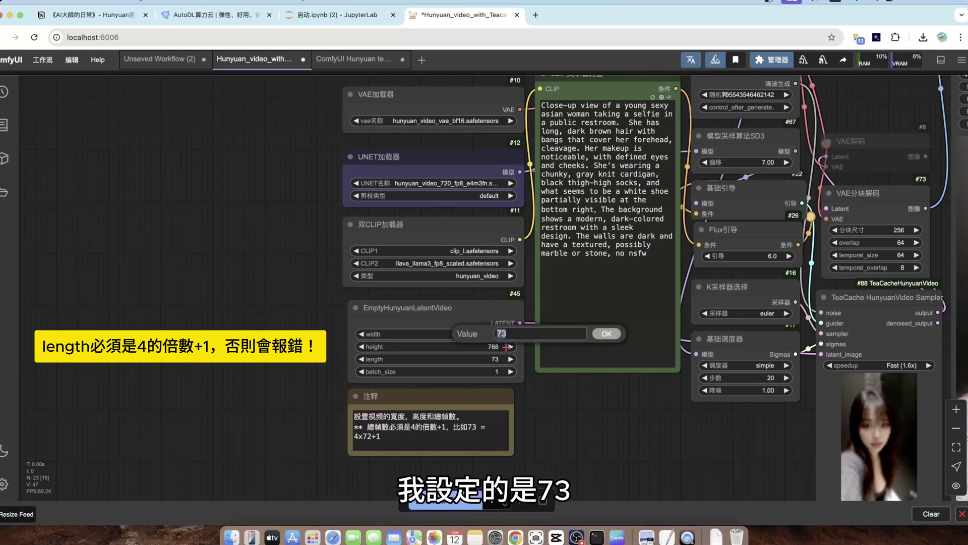
{"action": "key", "text": "Return"}
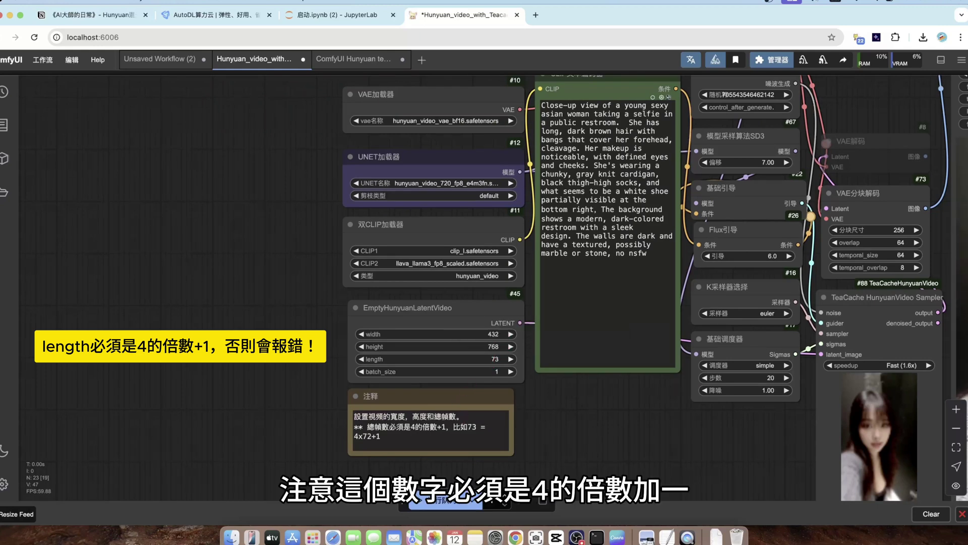
{"action": "left_click", "coordinate": [371, 437]}
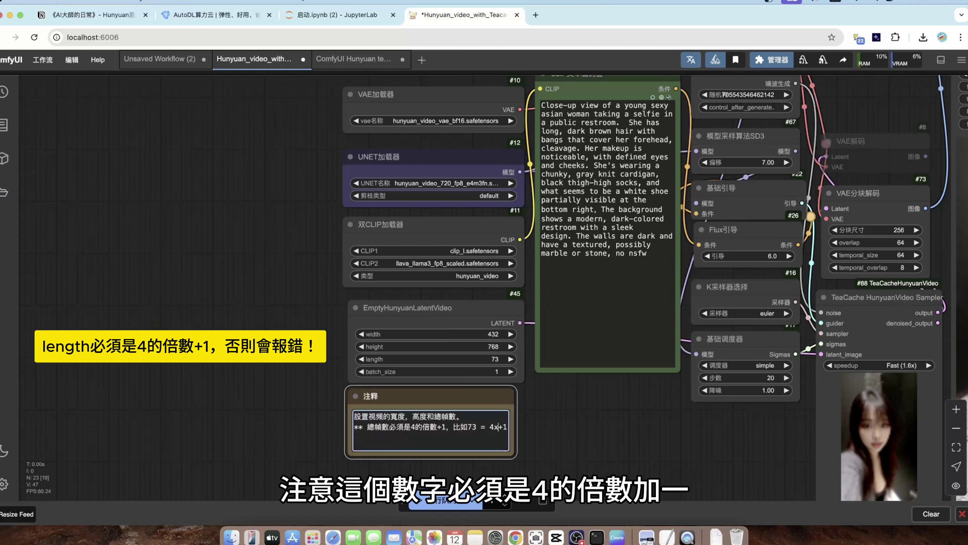
{"action": "type", "text": "18"}
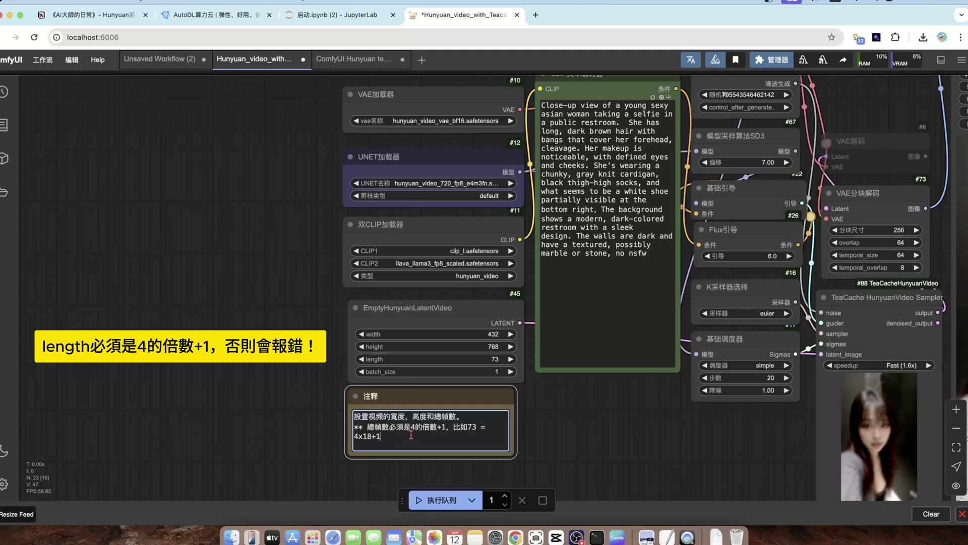
{"action": "left_click_drag", "start_coordinate": [411, 427], "coordinate": [417, 434]}
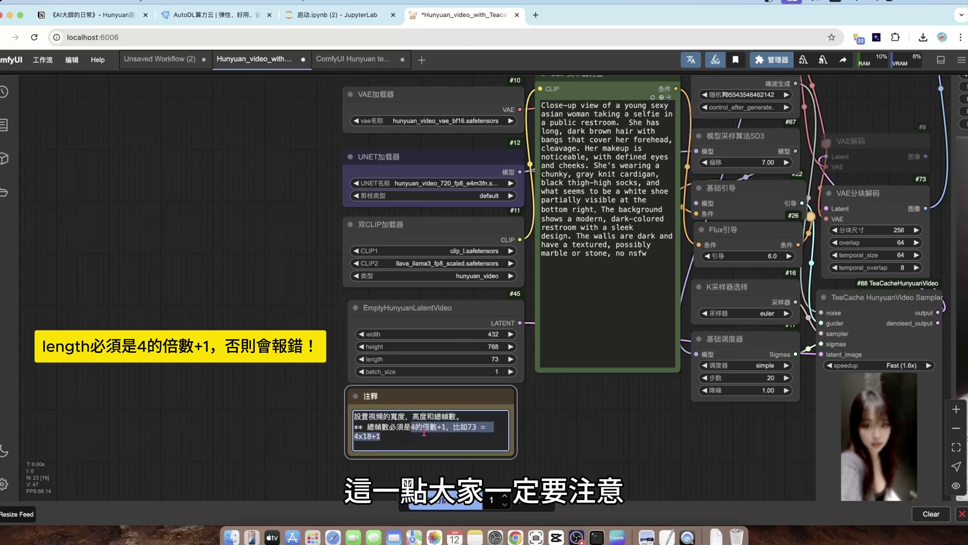
{"action": "left_click", "coordinate": [589, 435]}
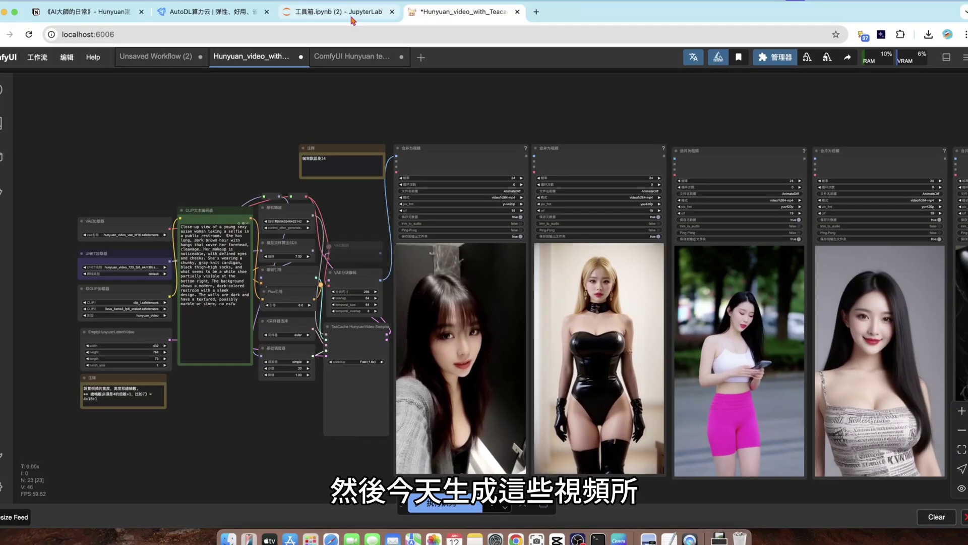
View the generated videos in the 工具箱 notebook in JupyterLab and the 作品展示 section of the Notion page
{"action": "left_click", "coordinate": [352, 16]}
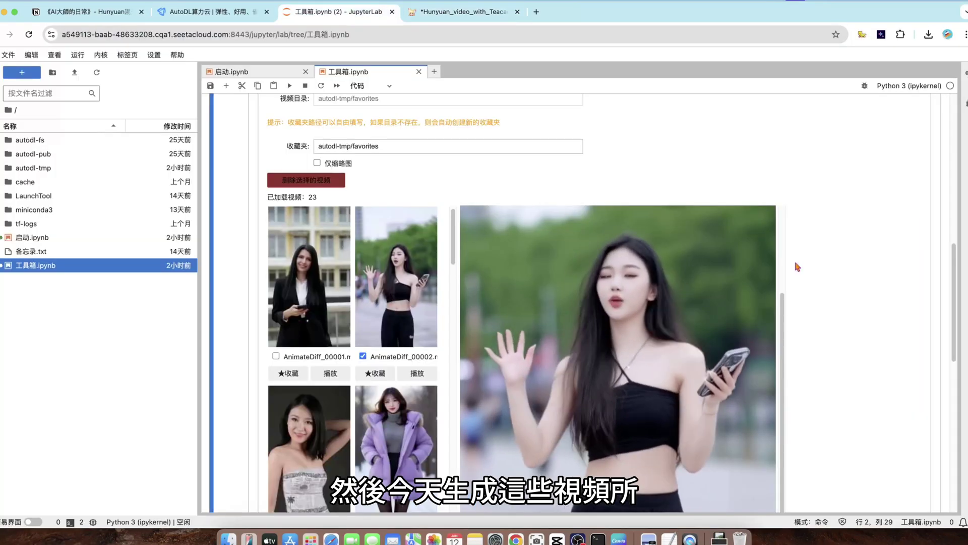
{"action": "scroll", "coordinate": [818, 275], "scroll_direction": "down", "scroll_amount": 1}
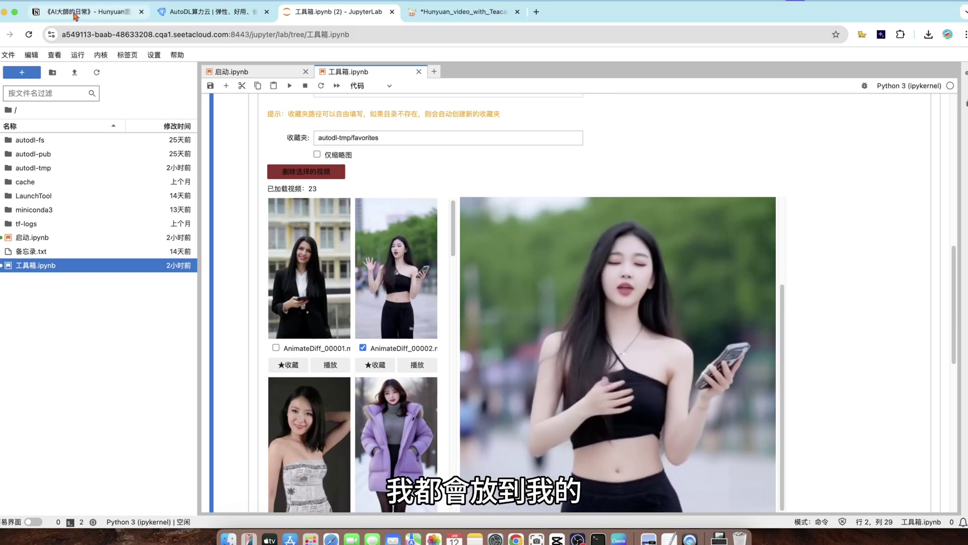
{"action": "left_click", "coordinate": [57, 11]}
{"action": "scroll", "coordinate": [750, 313], "scroll_direction": "up", "scroll_amount": 3}
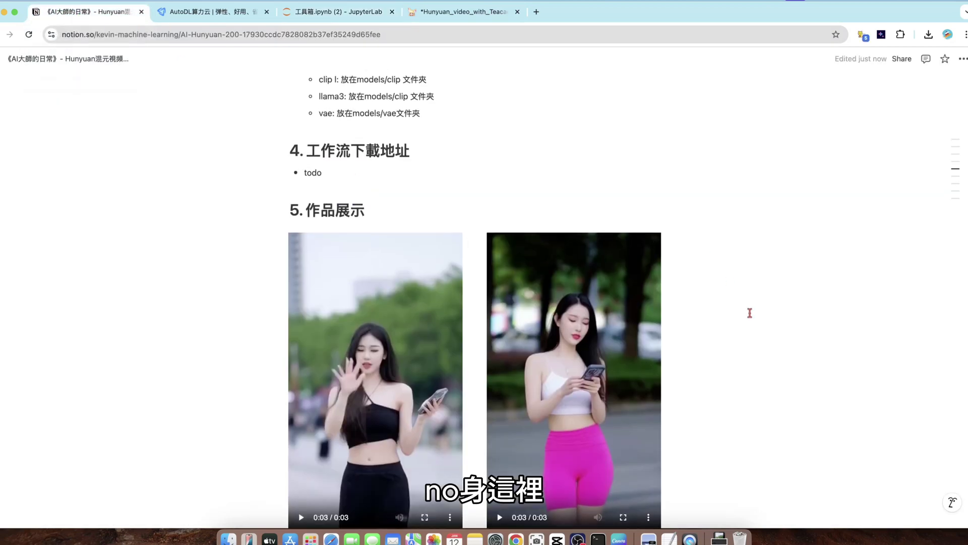